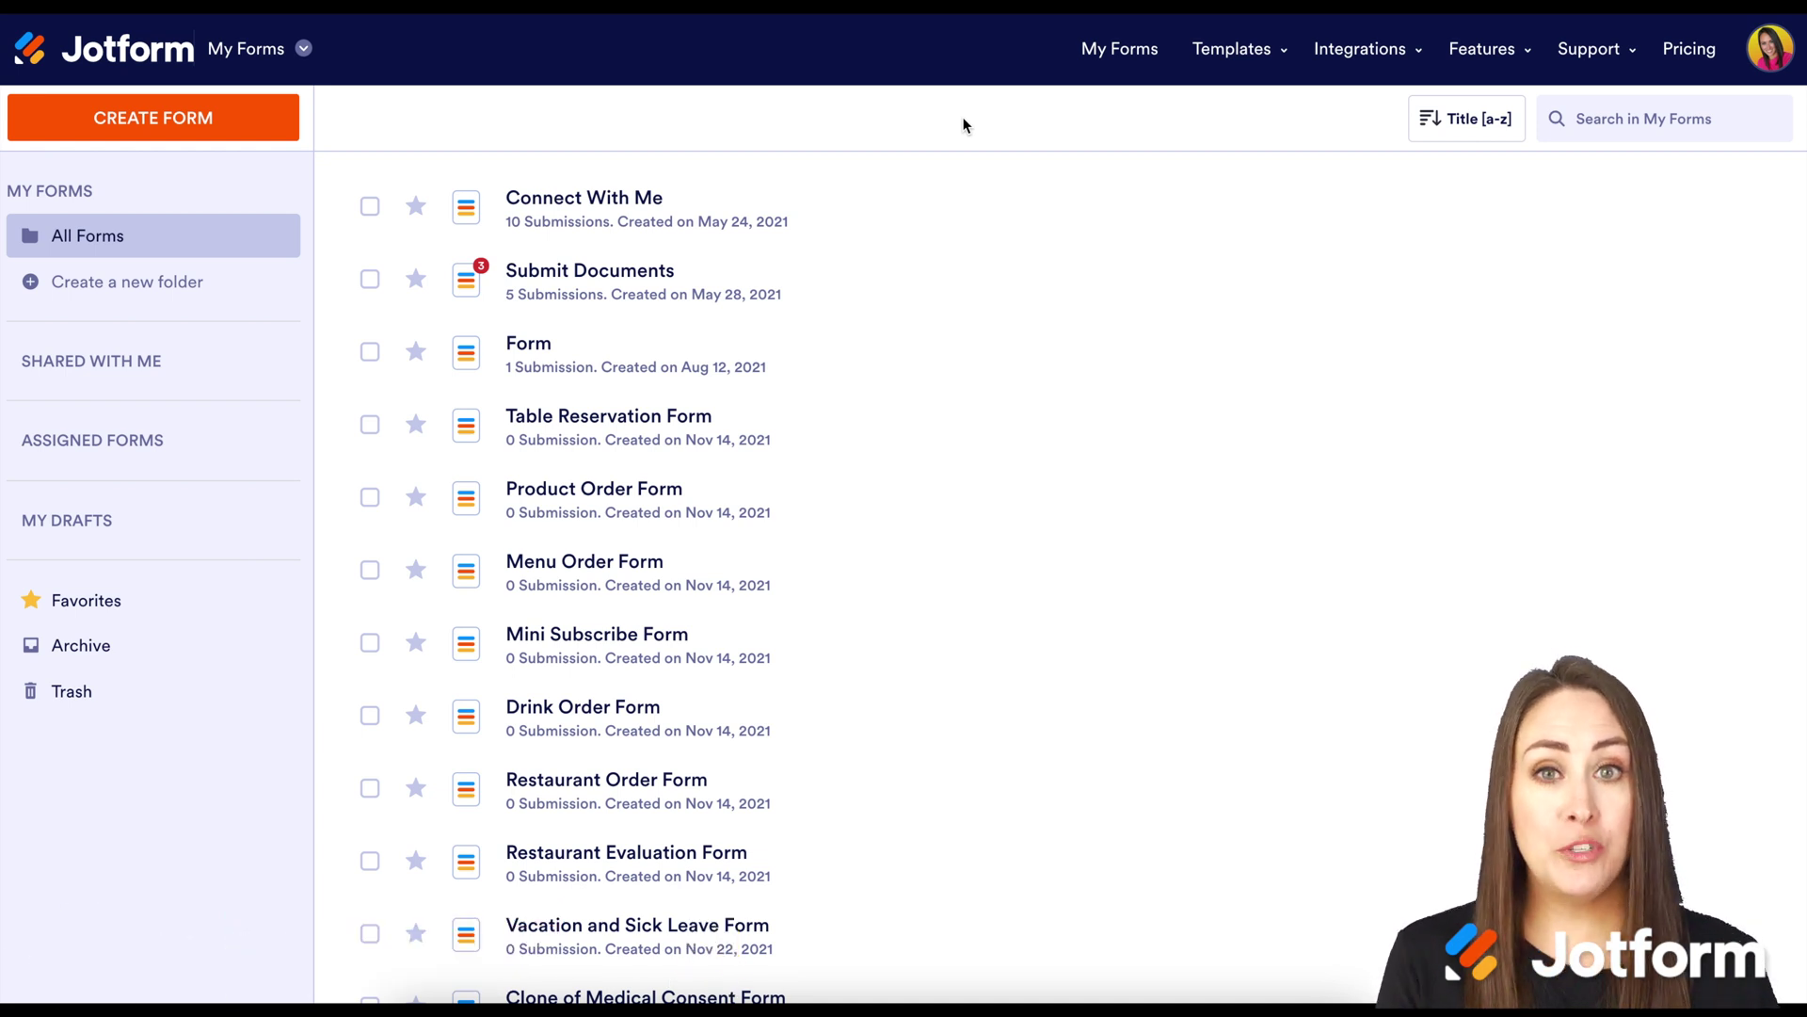
Step: Tick and then untick the Submit Documents, Table Reservation, Menu Order and Drink Order forms
{"action": "mouse_move", "coordinate": [1053, 261]}
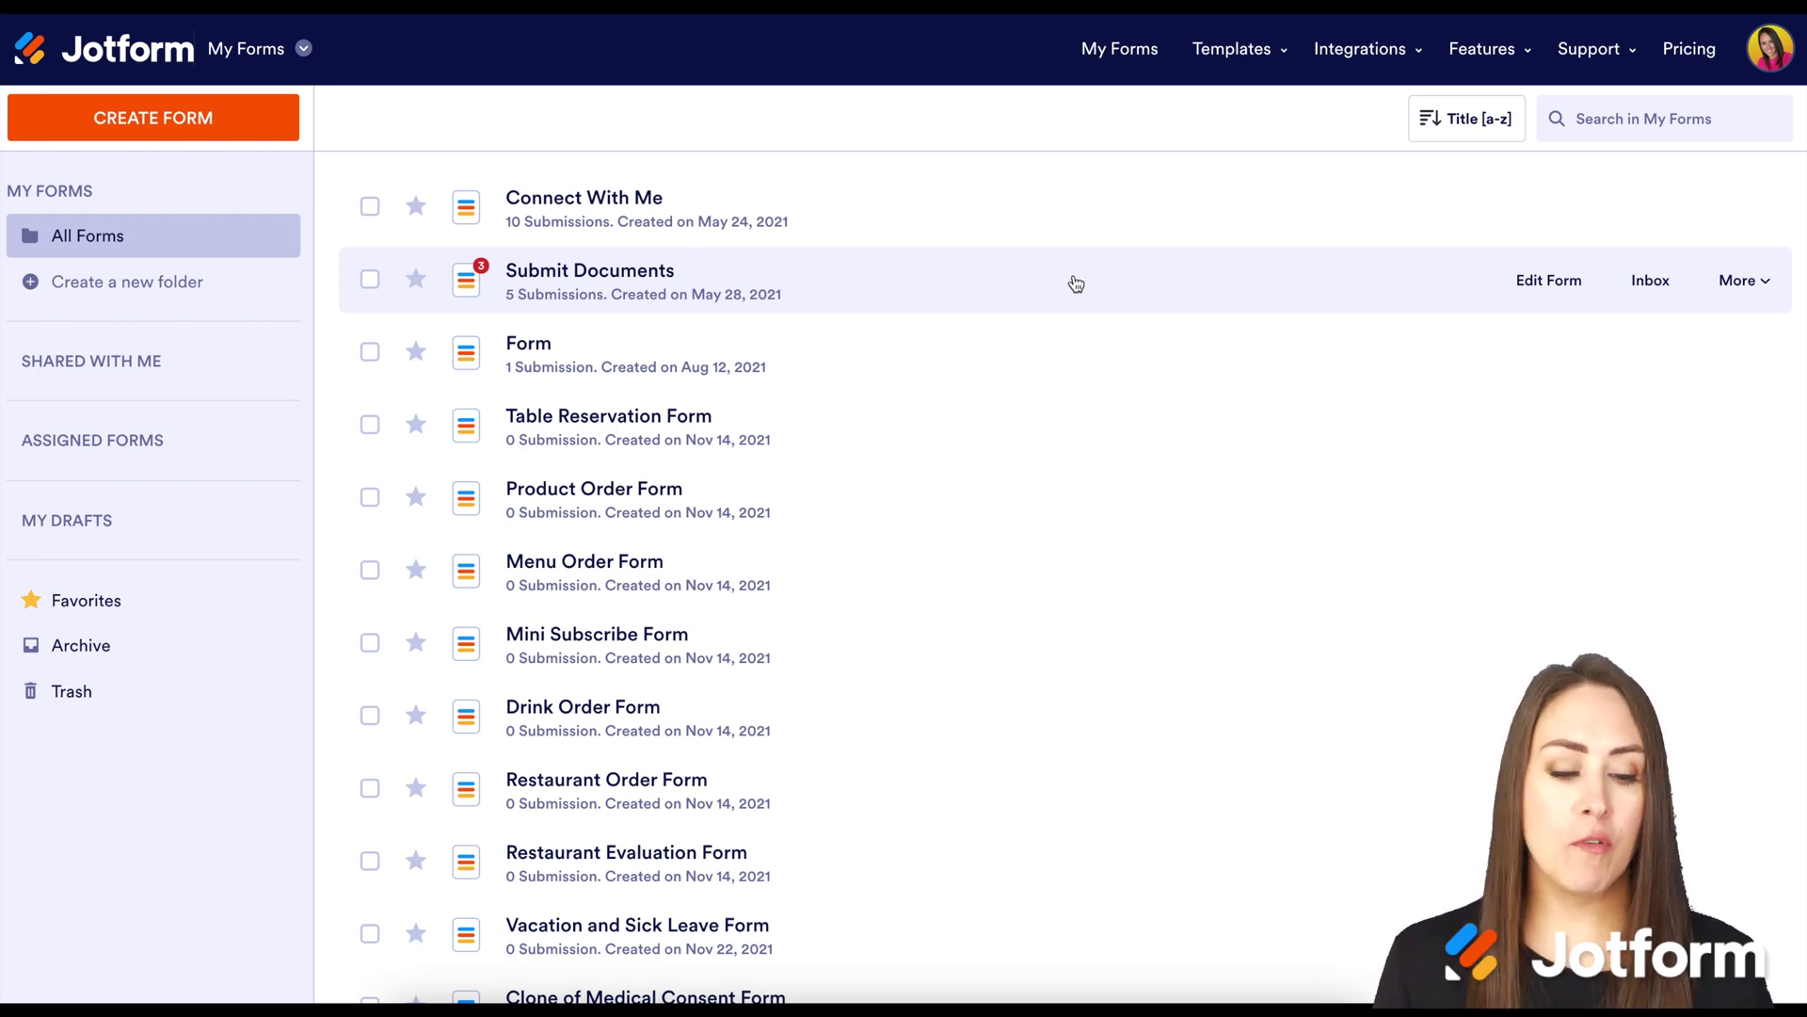
{"action": "left_click", "coordinate": [1748, 280]}
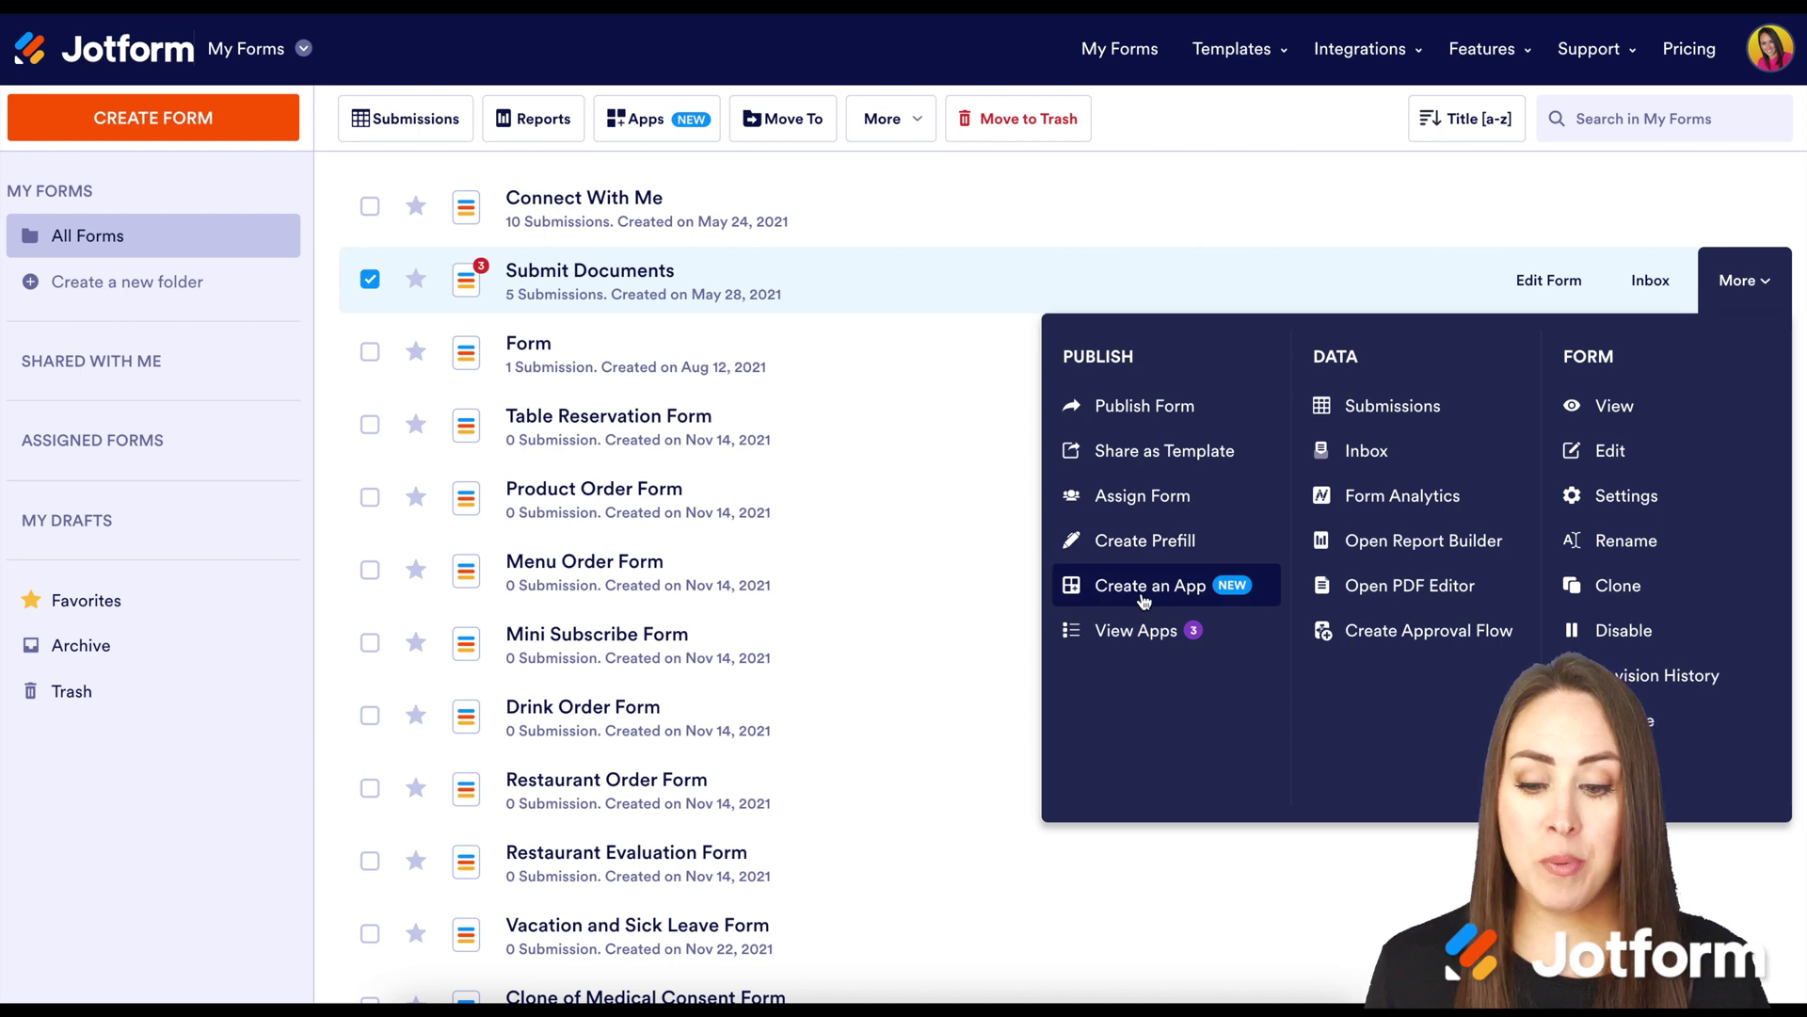
{"action": "left_click", "coordinate": [370, 425]}
{"action": "left_click", "coordinate": [369, 570]}
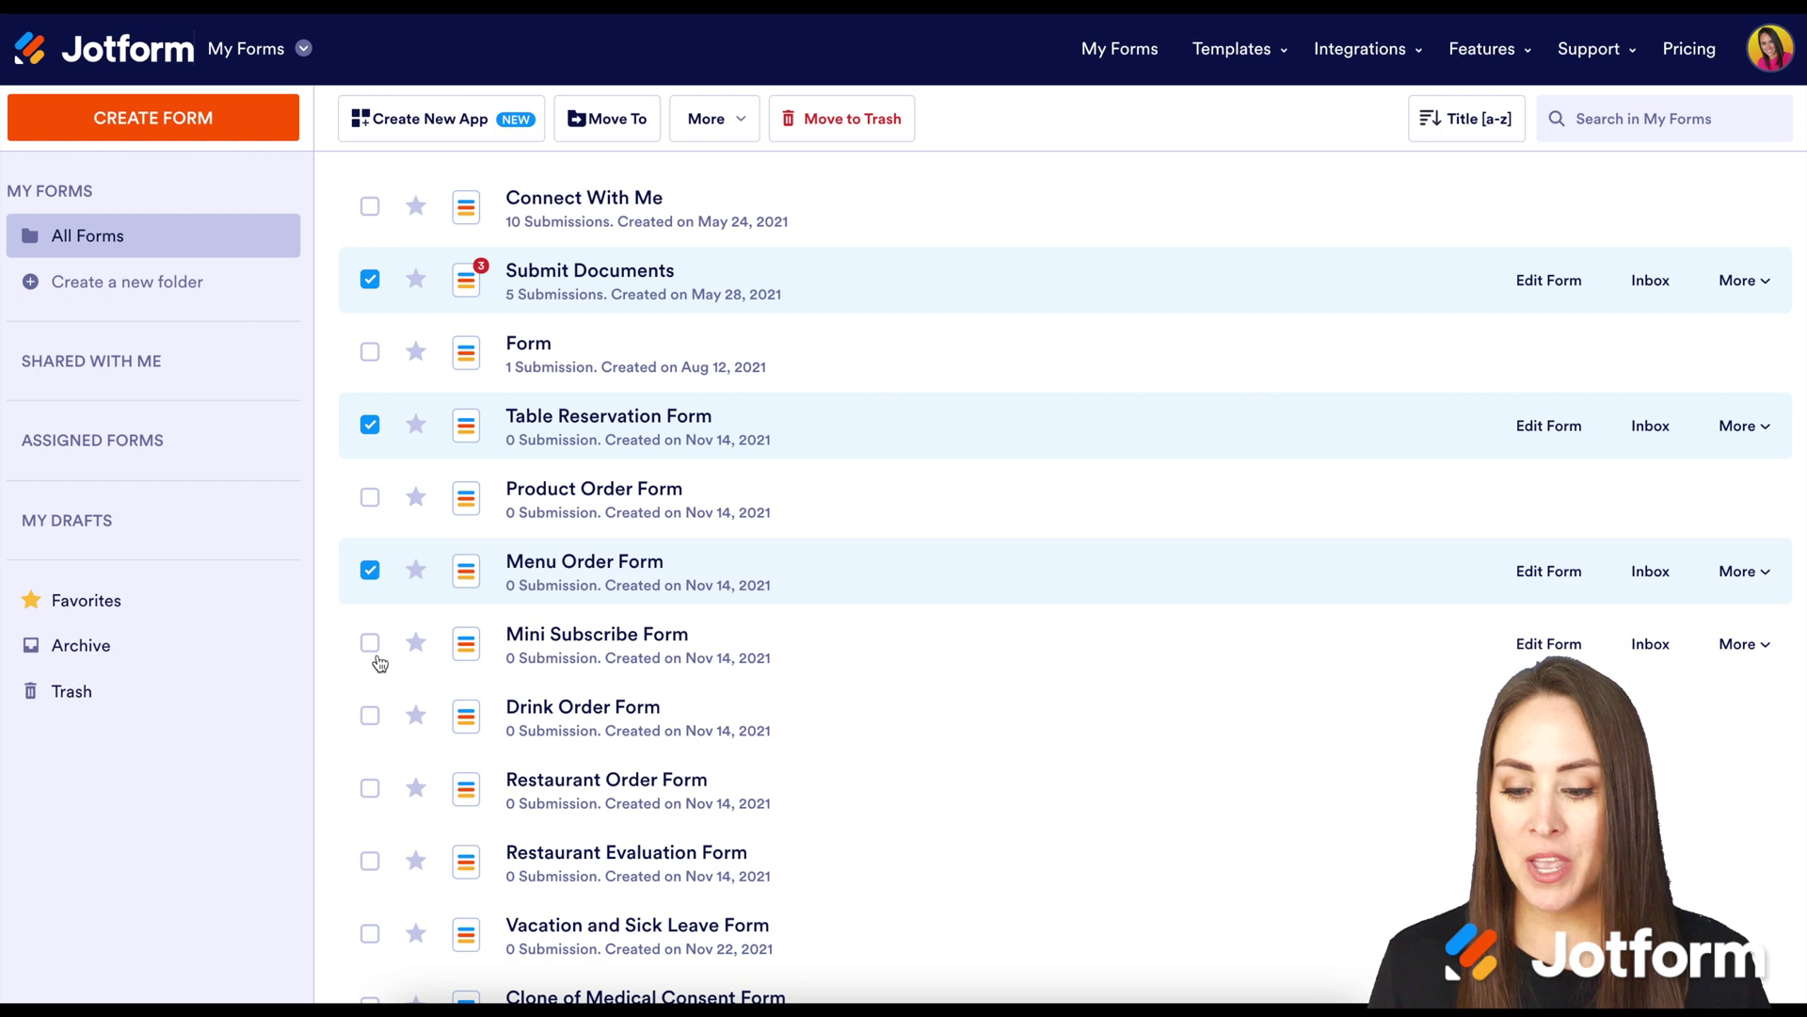
{"action": "left_click", "coordinate": [370, 715]}
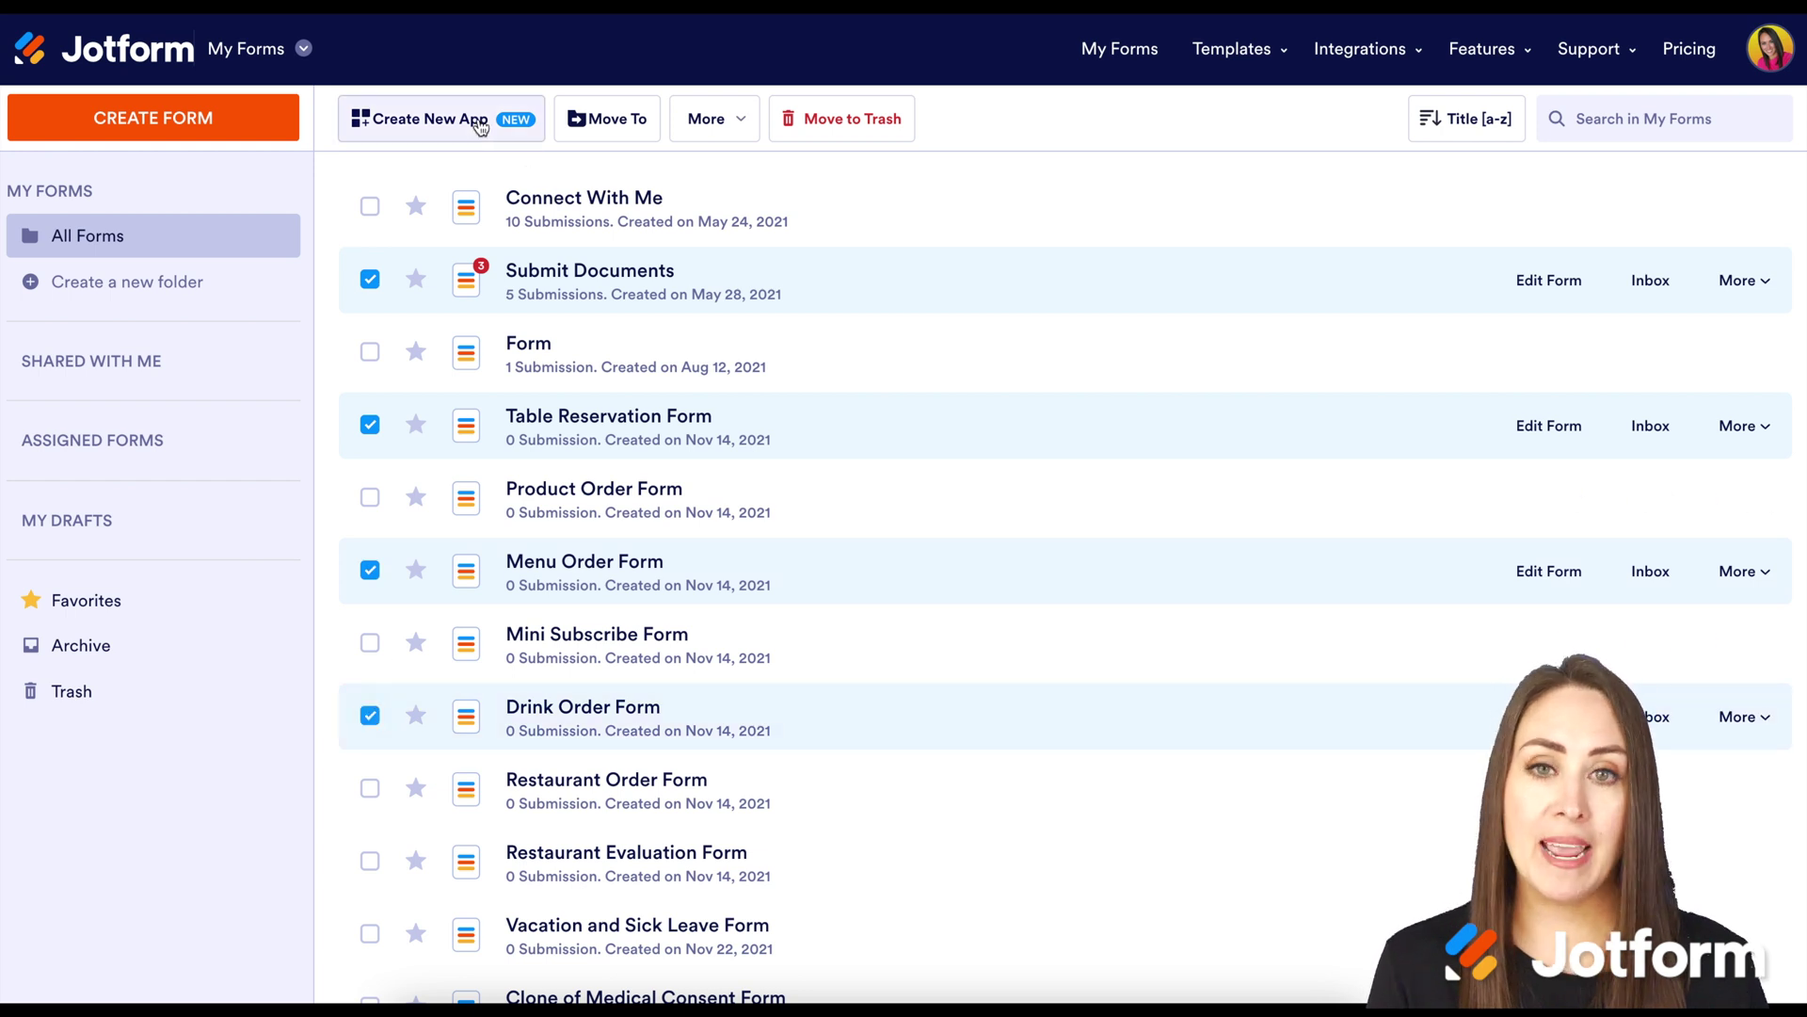
{"action": "left_click", "coordinate": [370, 279]}
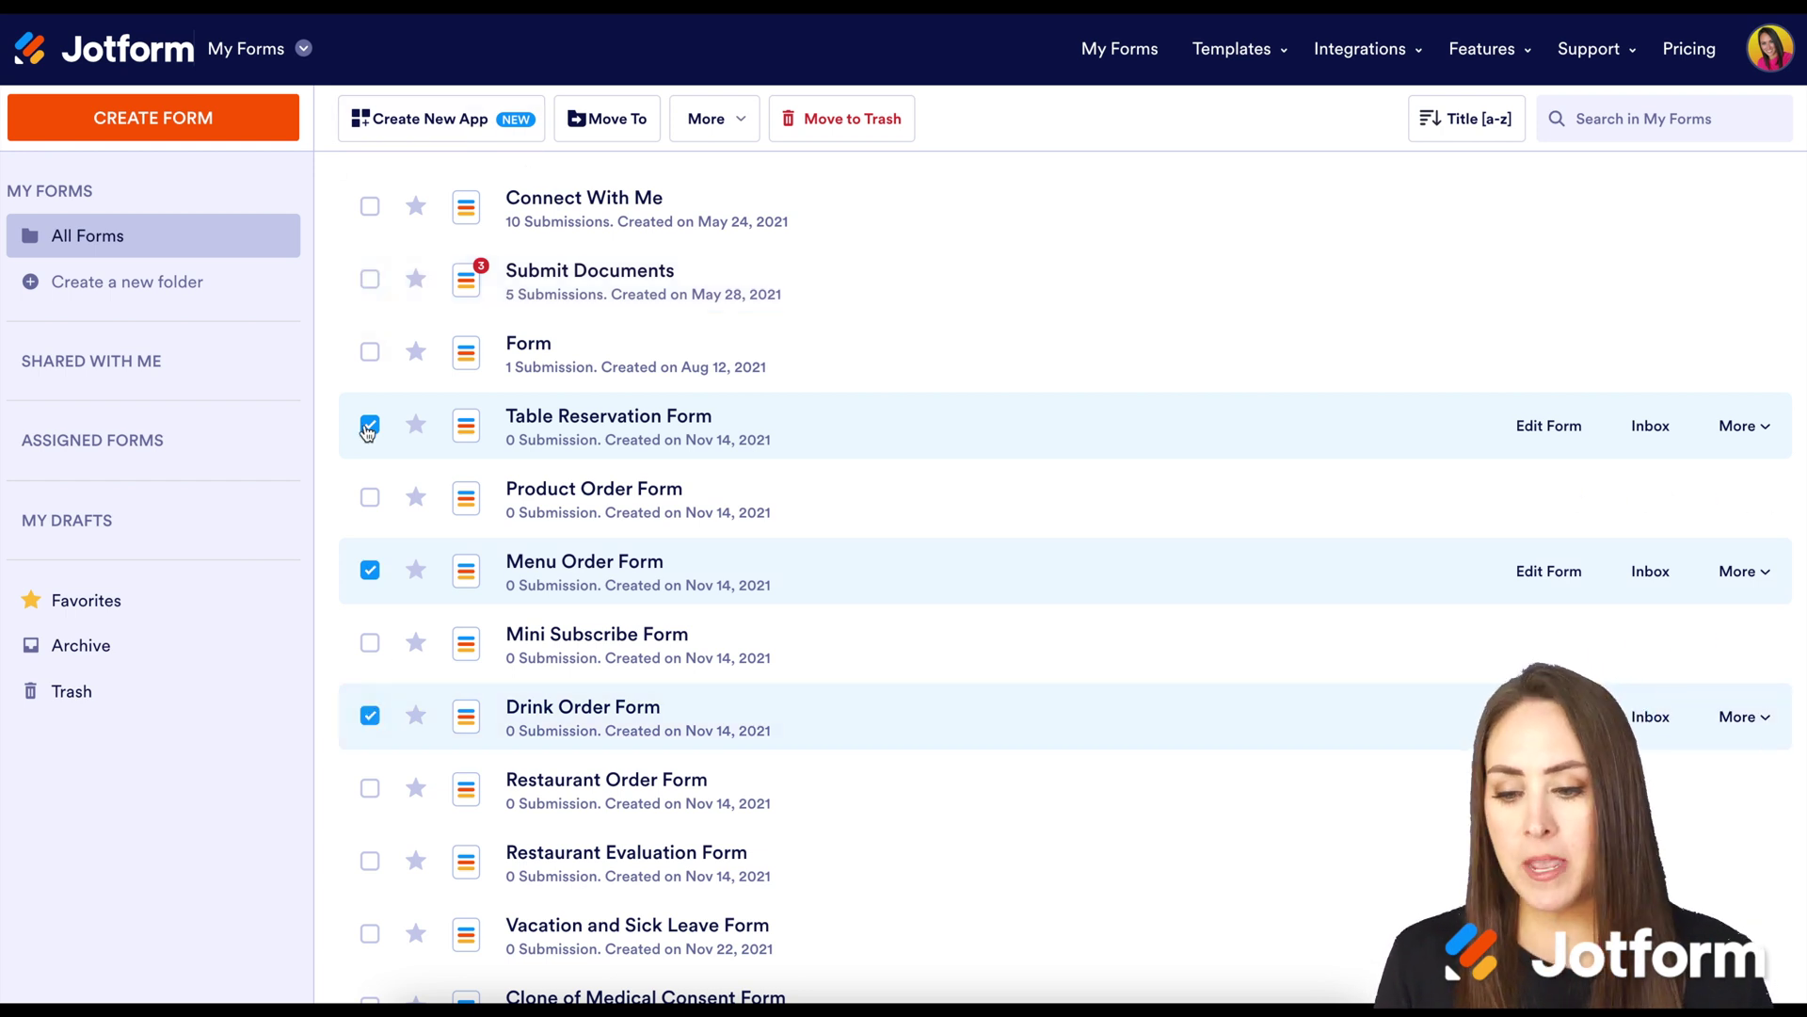
{"action": "left_click", "coordinate": [369, 427]}
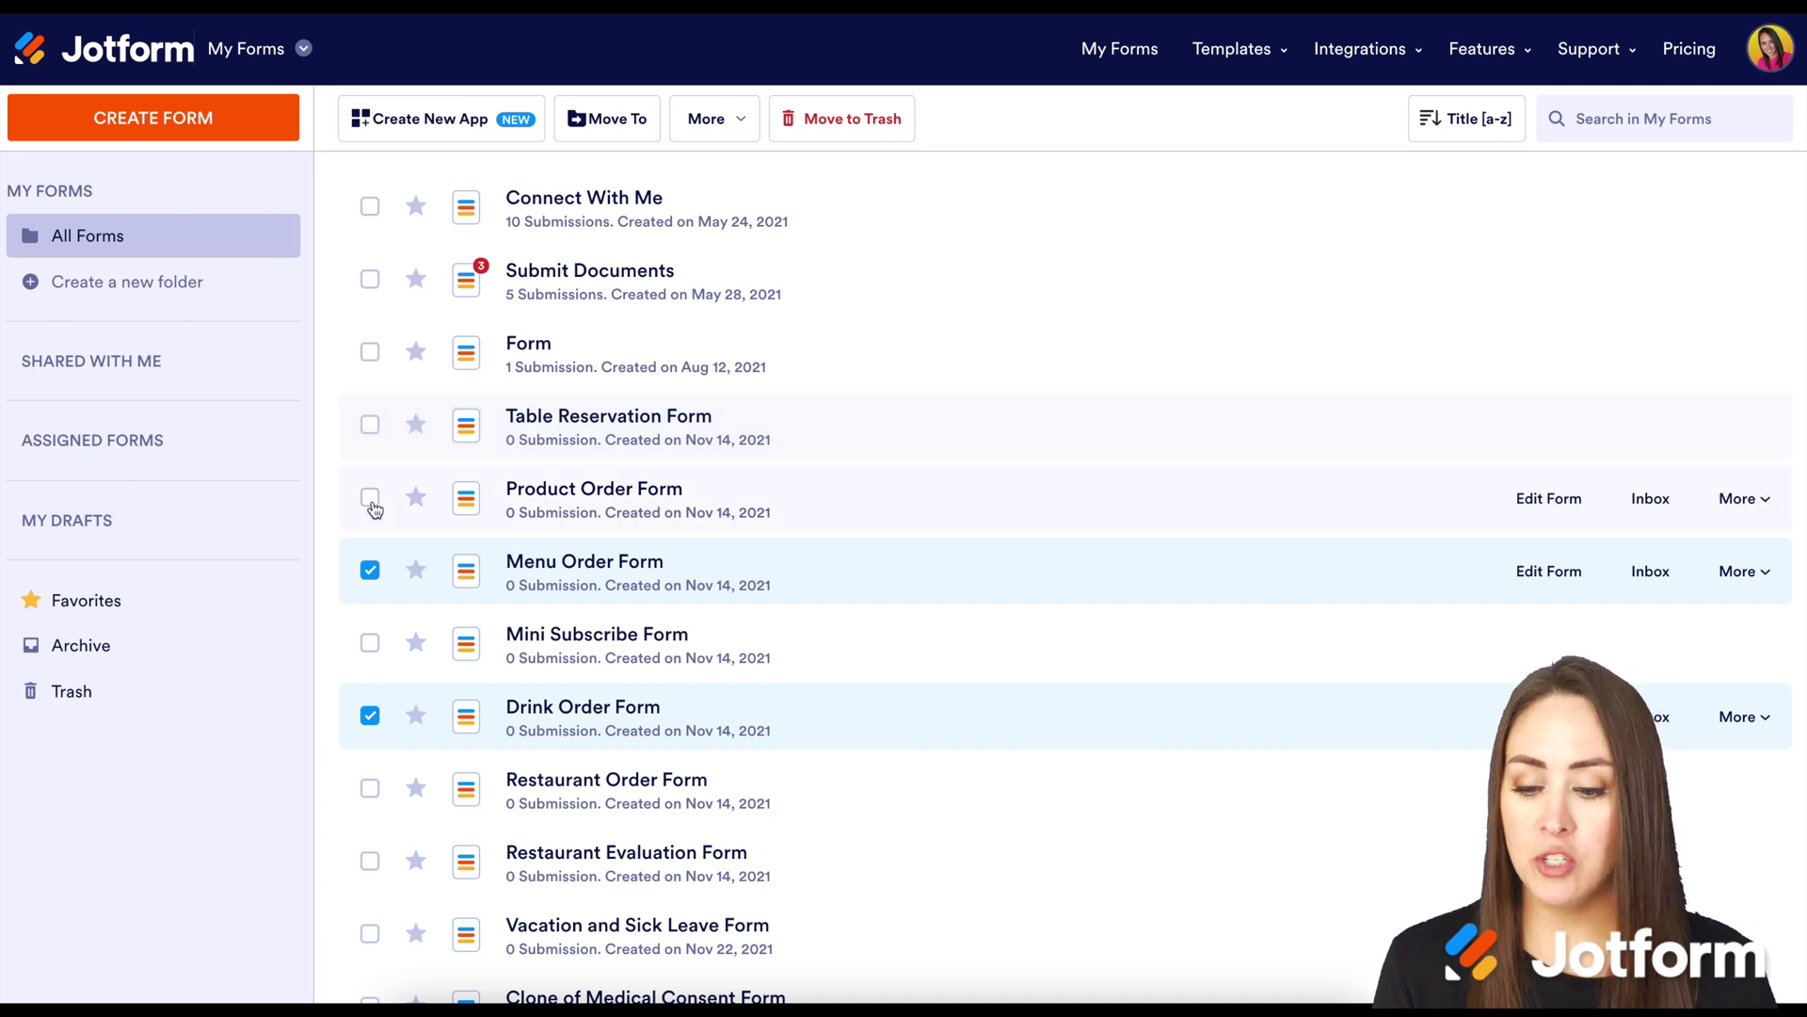
{"action": "left_click", "coordinate": [370, 569]}
{"action": "left_click", "coordinate": [370, 717]}
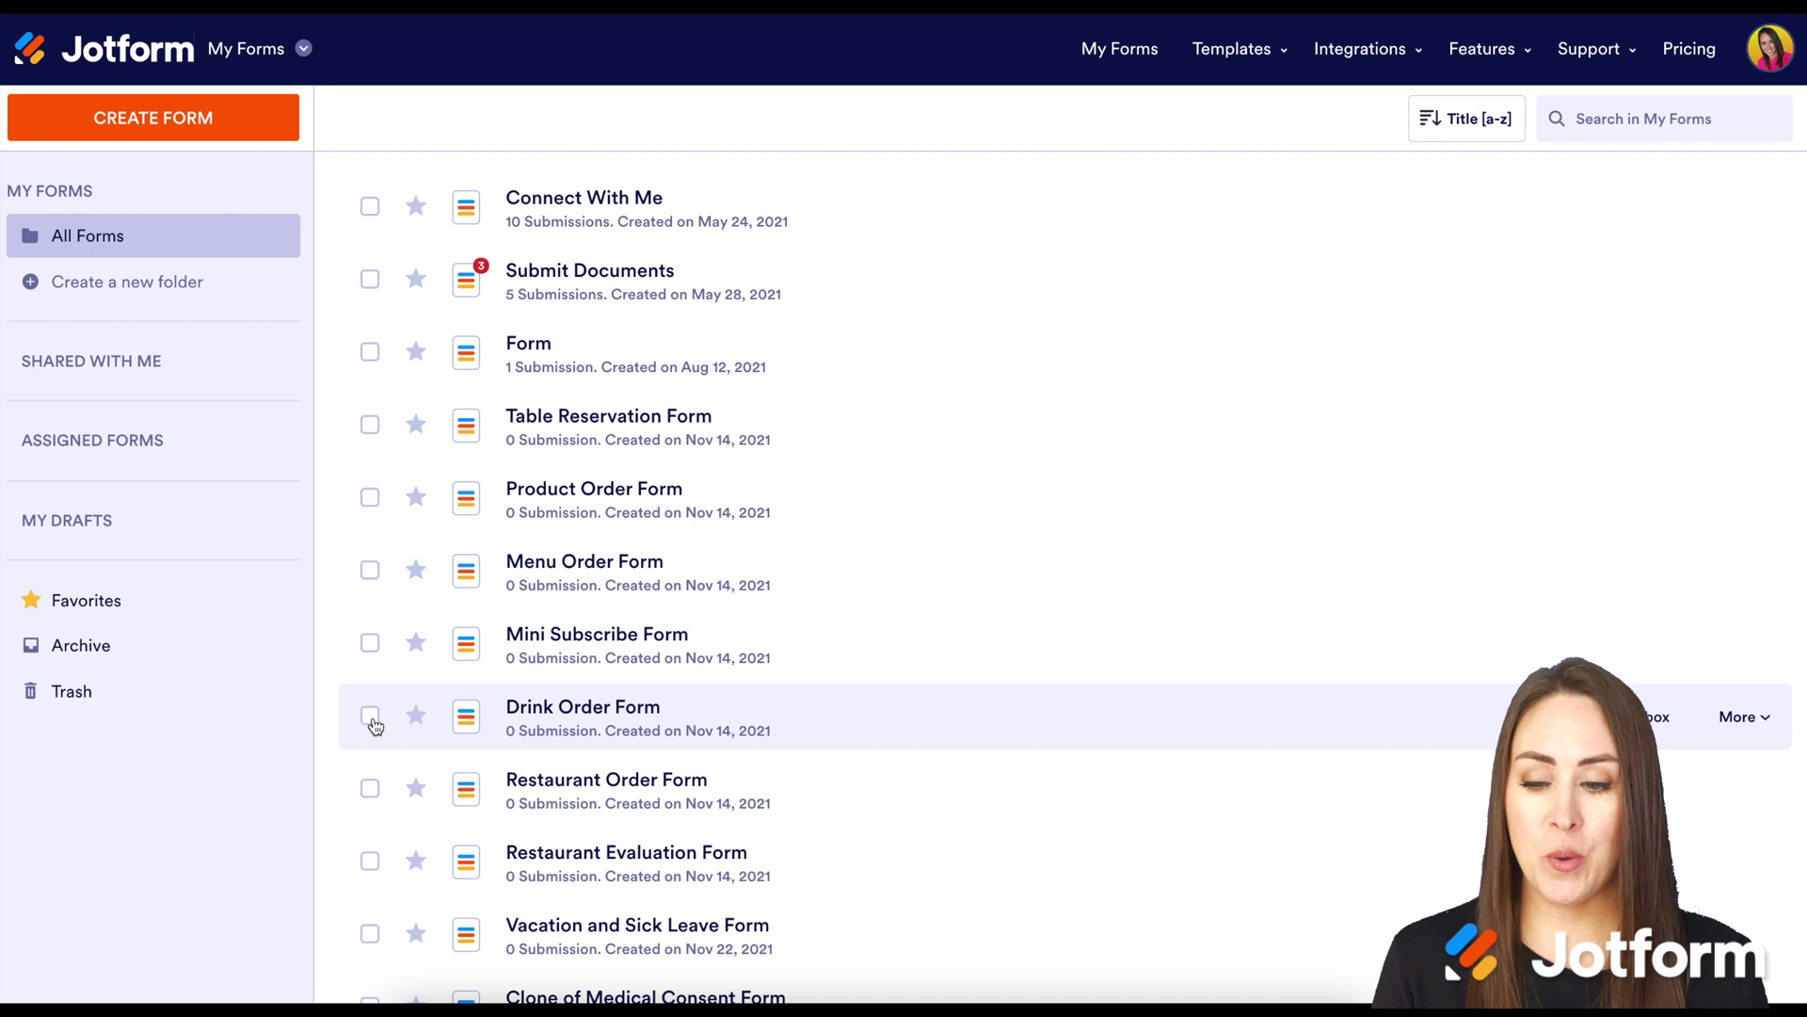
Step: Switch to My Apps and start building a new app from a template
{"action": "left_click", "coordinate": [255, 52]}
{"action": "left_click", "coordinate": [387, 335]}
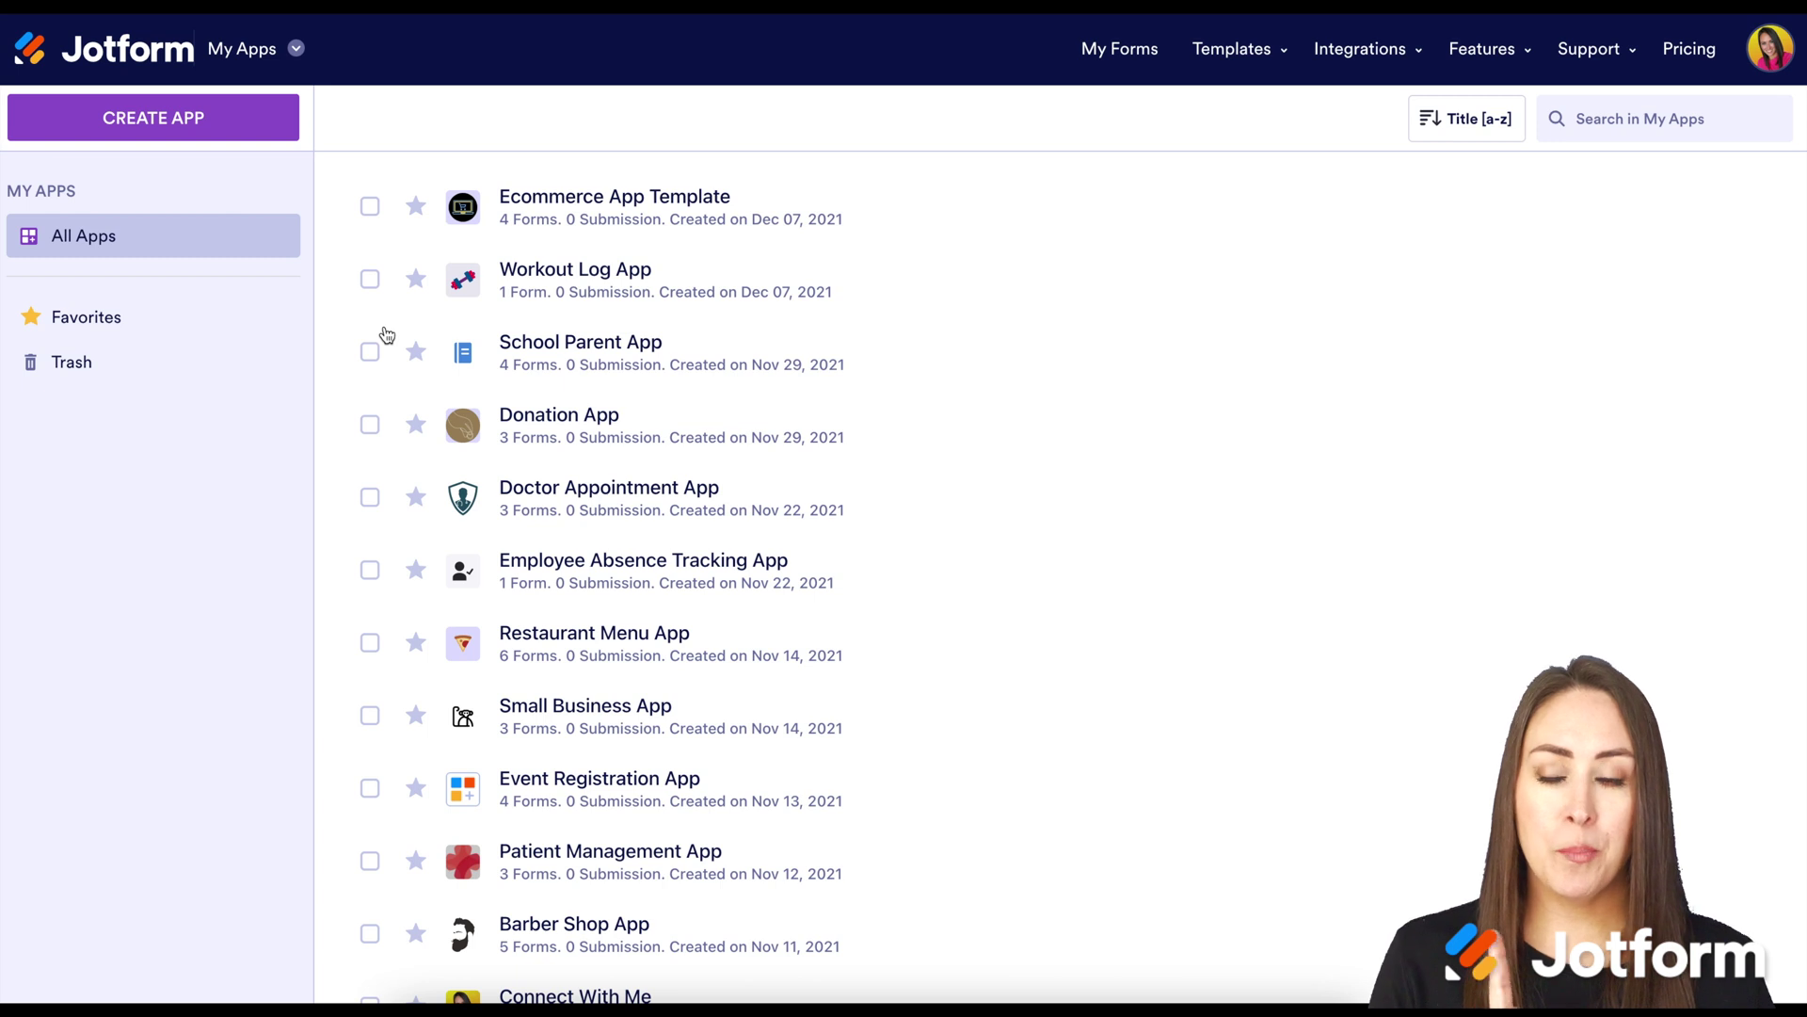
{"action": "left_click", "coordinate": [152, 118]}
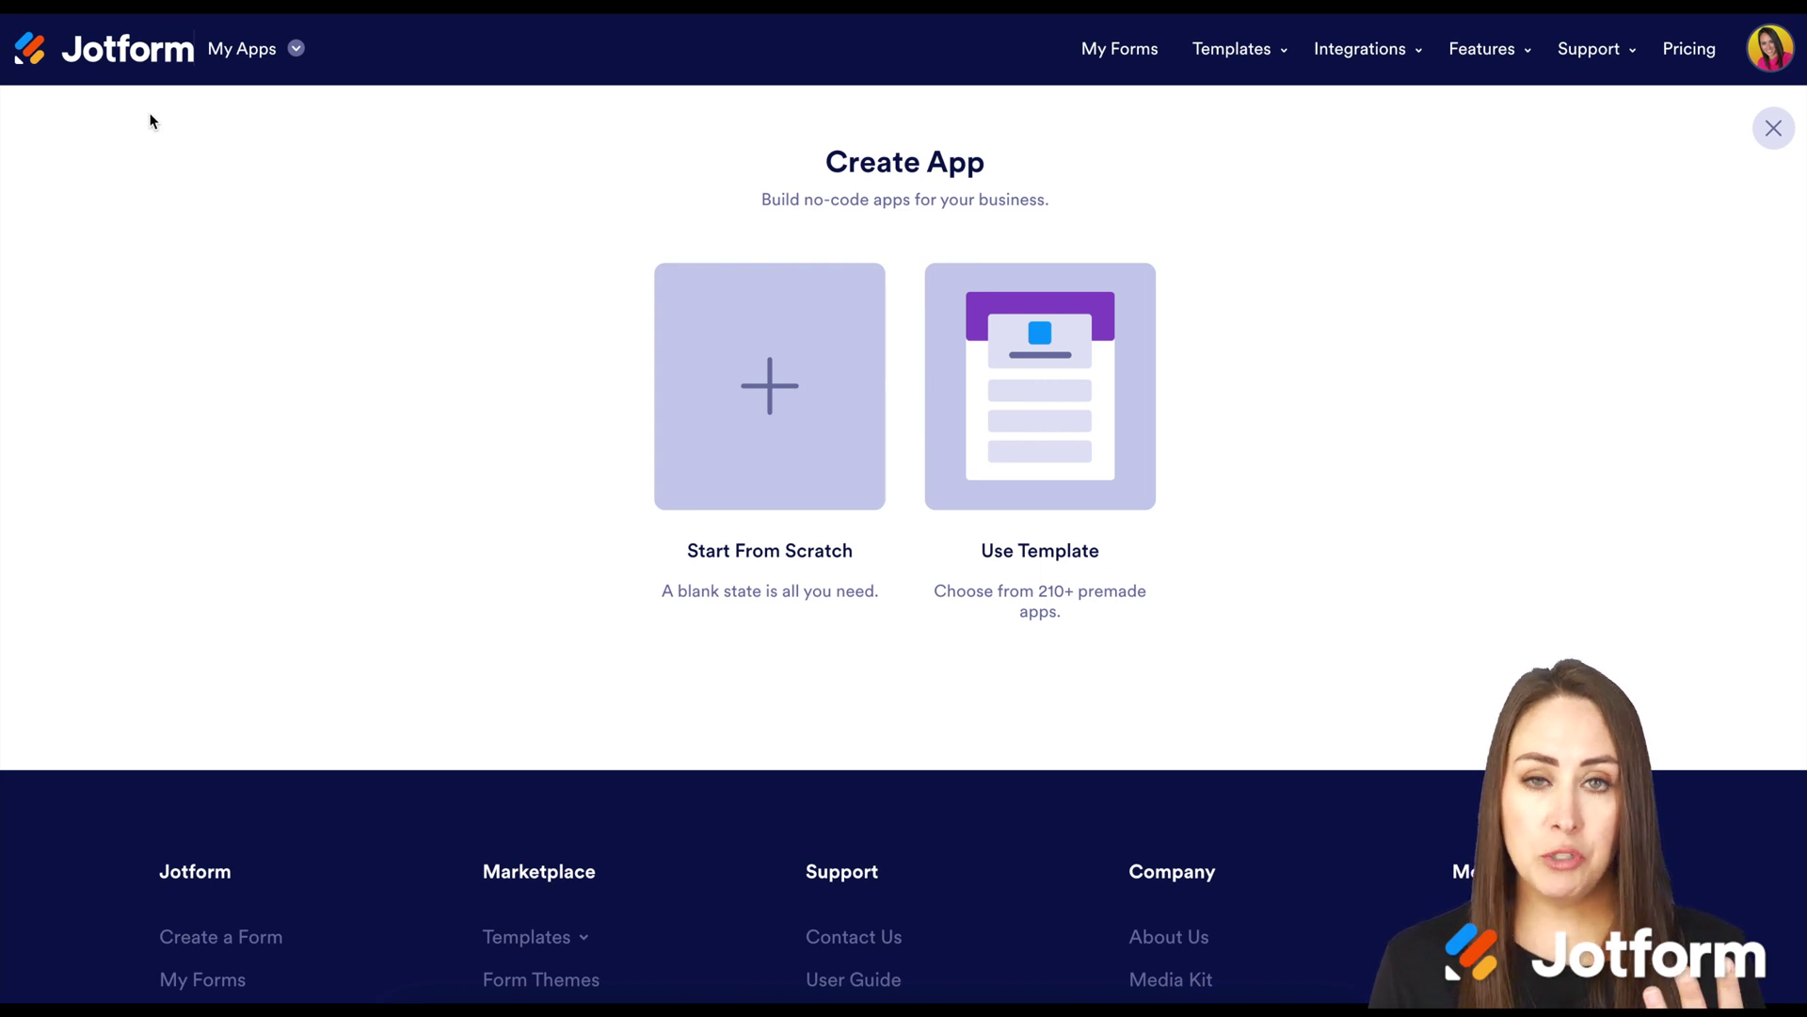
{"action": "left_click", "coordinate": [1005, 391]}
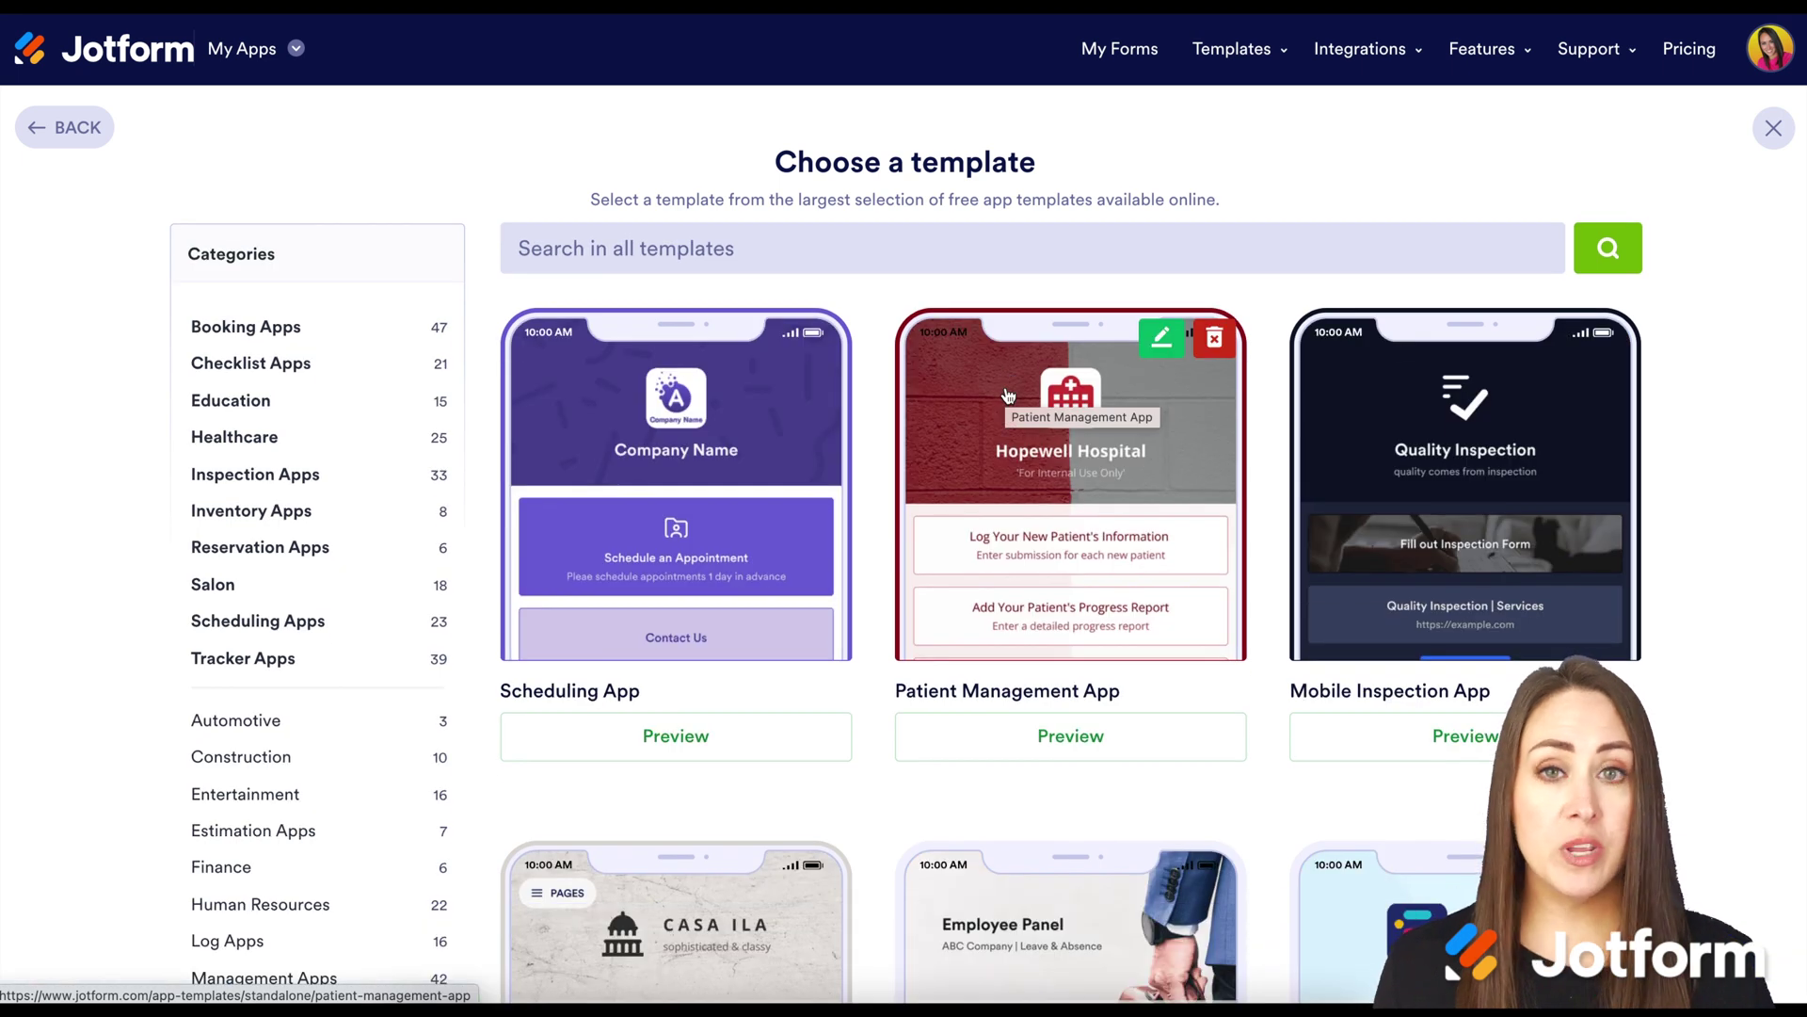
Step: Search the app templates for 'quiz' and create an app from the Quiz App template
{"action": "scroll", "coordinate": [1007, 394], "scroll_direction": "down", "scroll_amount": 7}
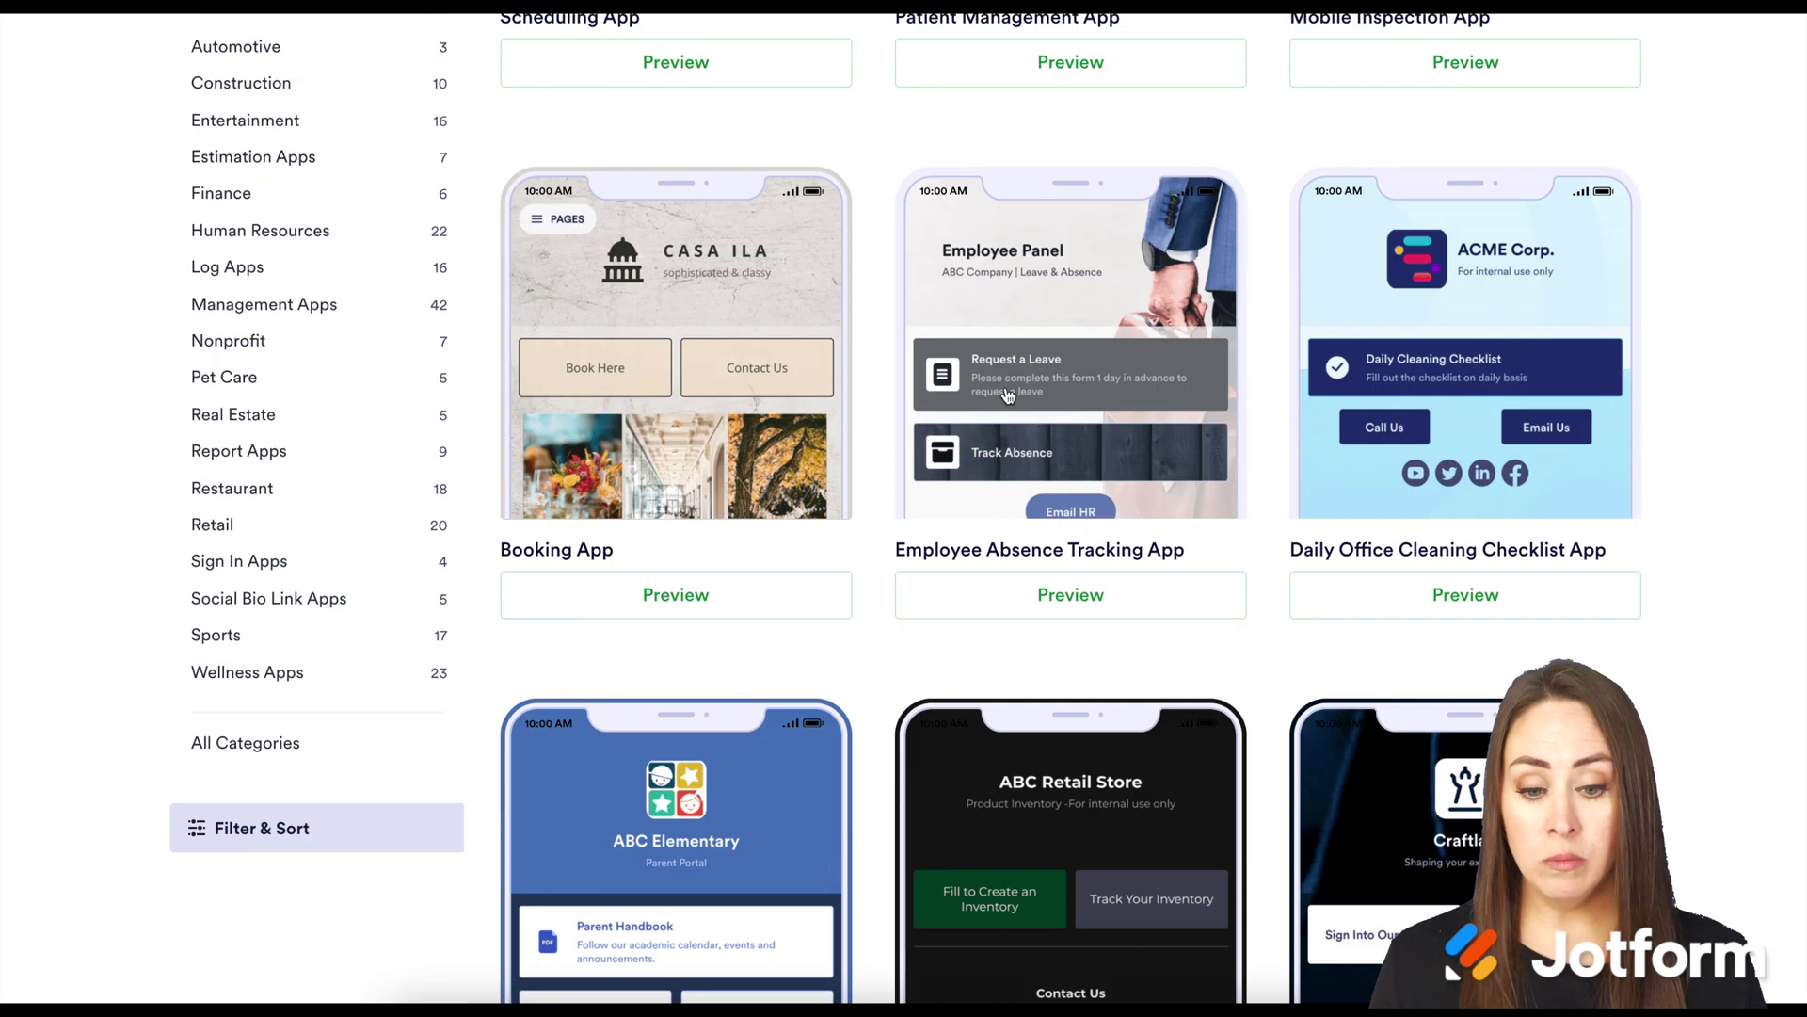
{"action": "scroll", "coordinate": [1008, 393], "scroll_direction": "up", "scroll_amount": 4}
{"action": "scroll", "coordinate": [1006, 393], "scroll_direction": "up", "scroll_amount": 3}
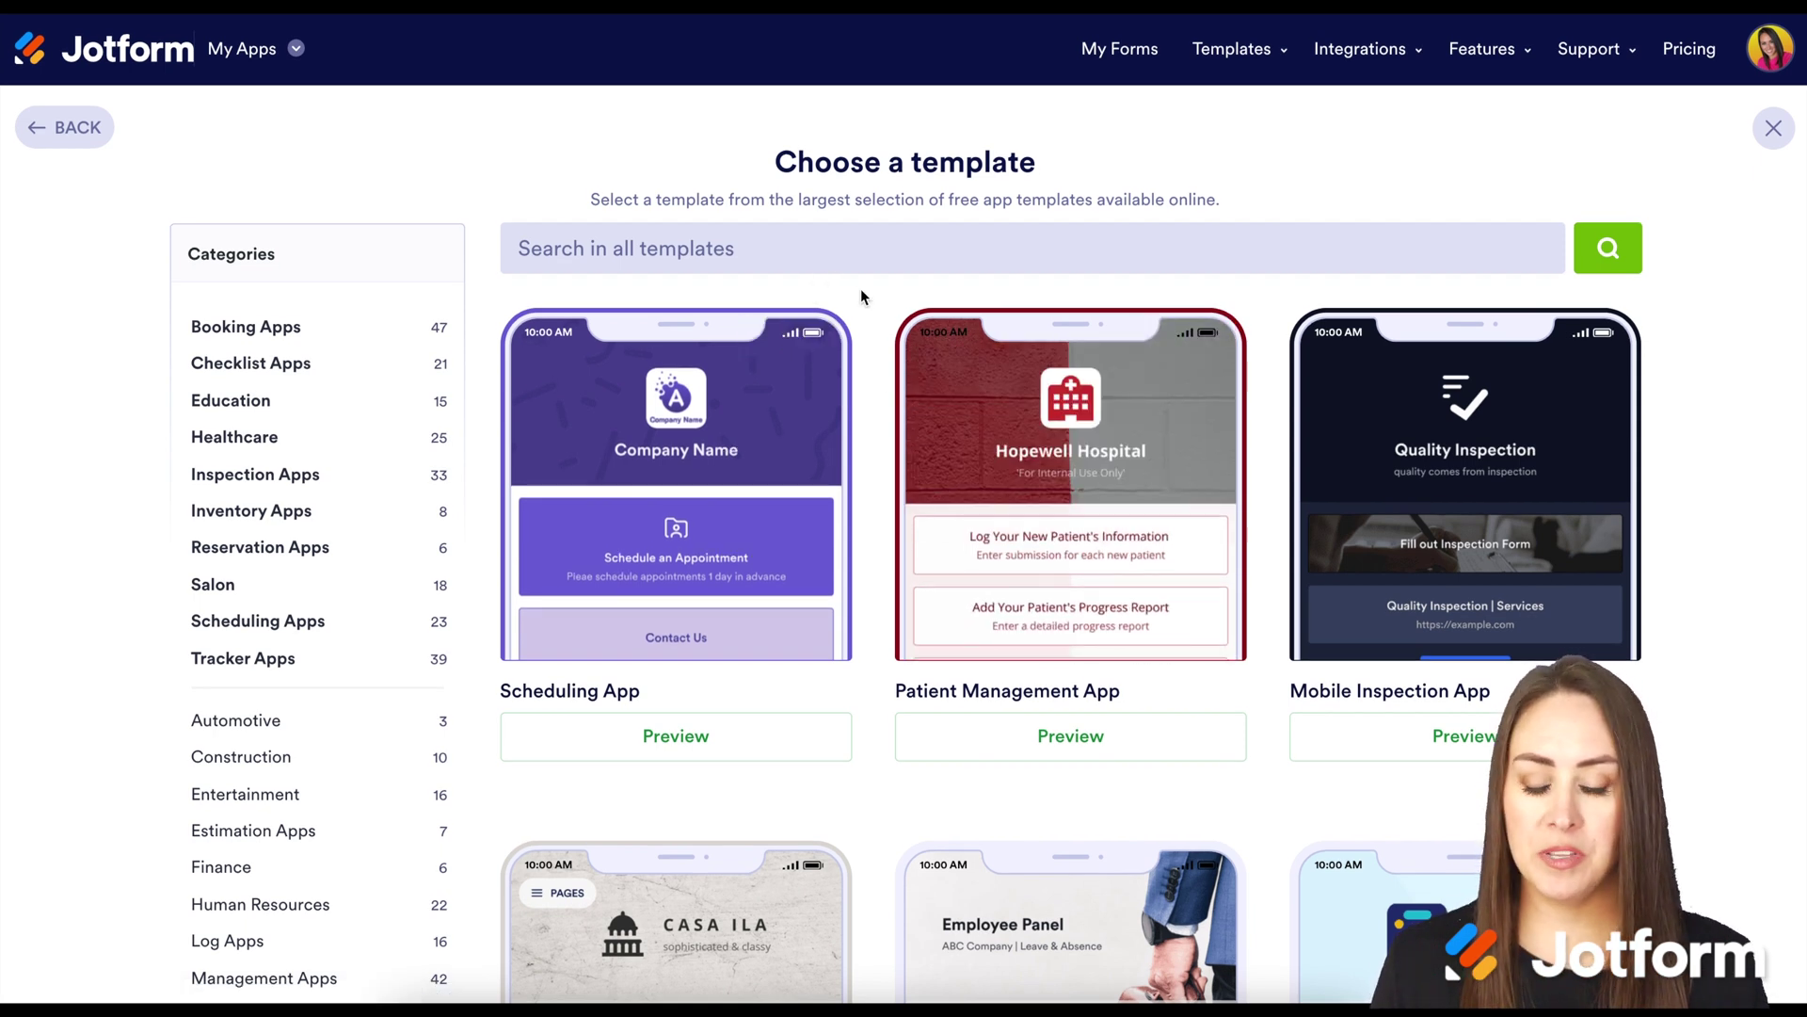
{"action": "mouse_move", "coordinate": [715, 395]}
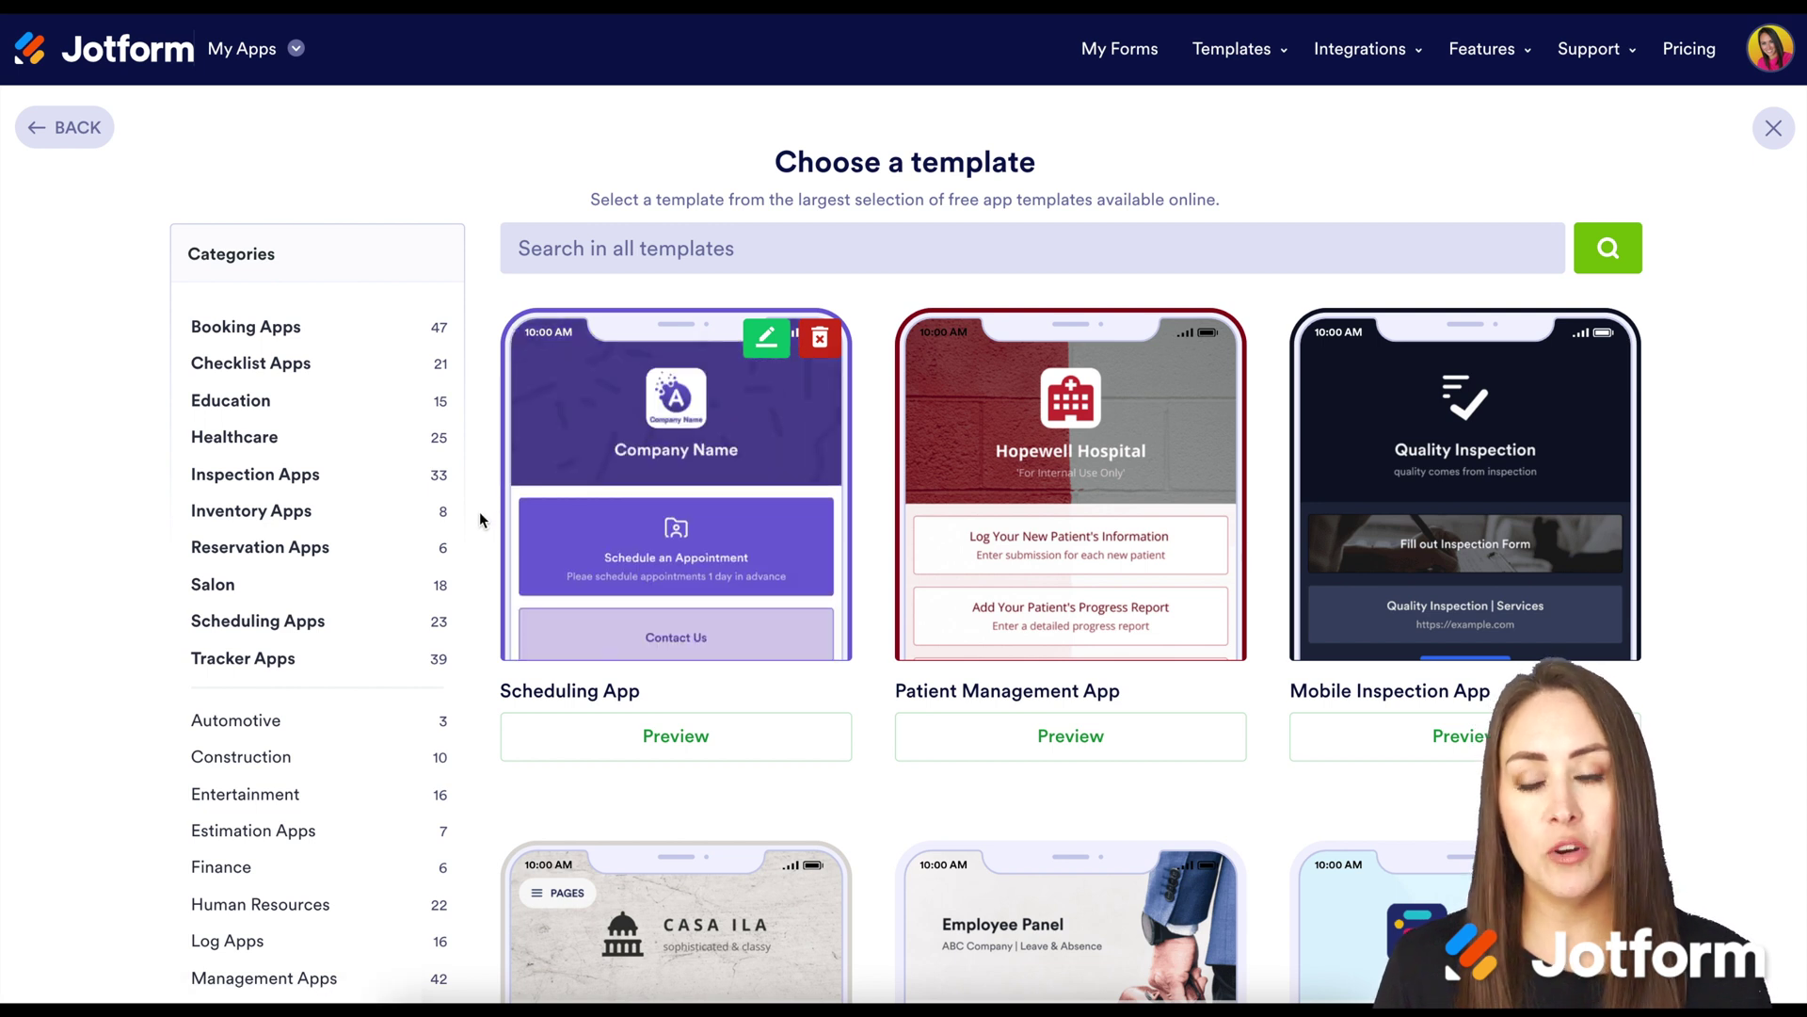
{"action": "scroll", "coordinate": [448, 625], "scroll_direction": "down", "scroll_amount": 5}
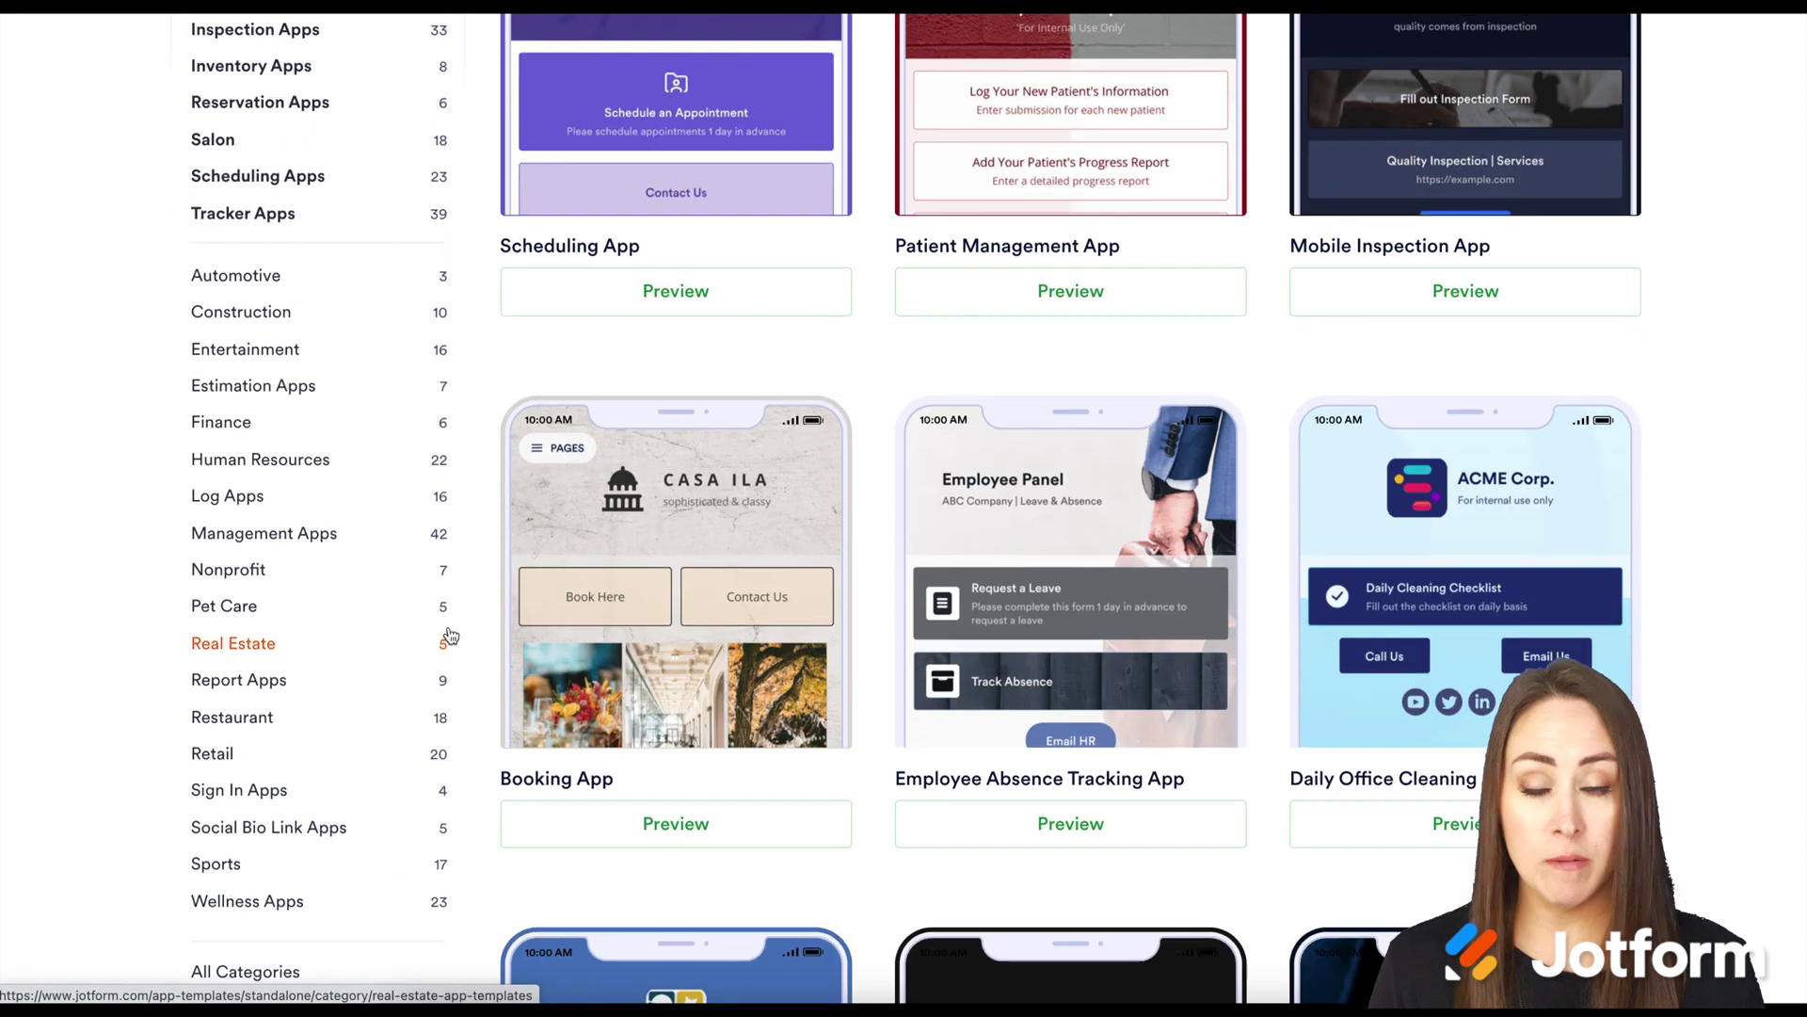
{"action": "scroll", "coordinate": [448, 636], "scroll_direction": "up", "scroll_amount": 5}
{"action": "mouse_move", "coordinate": [1010, 641]}
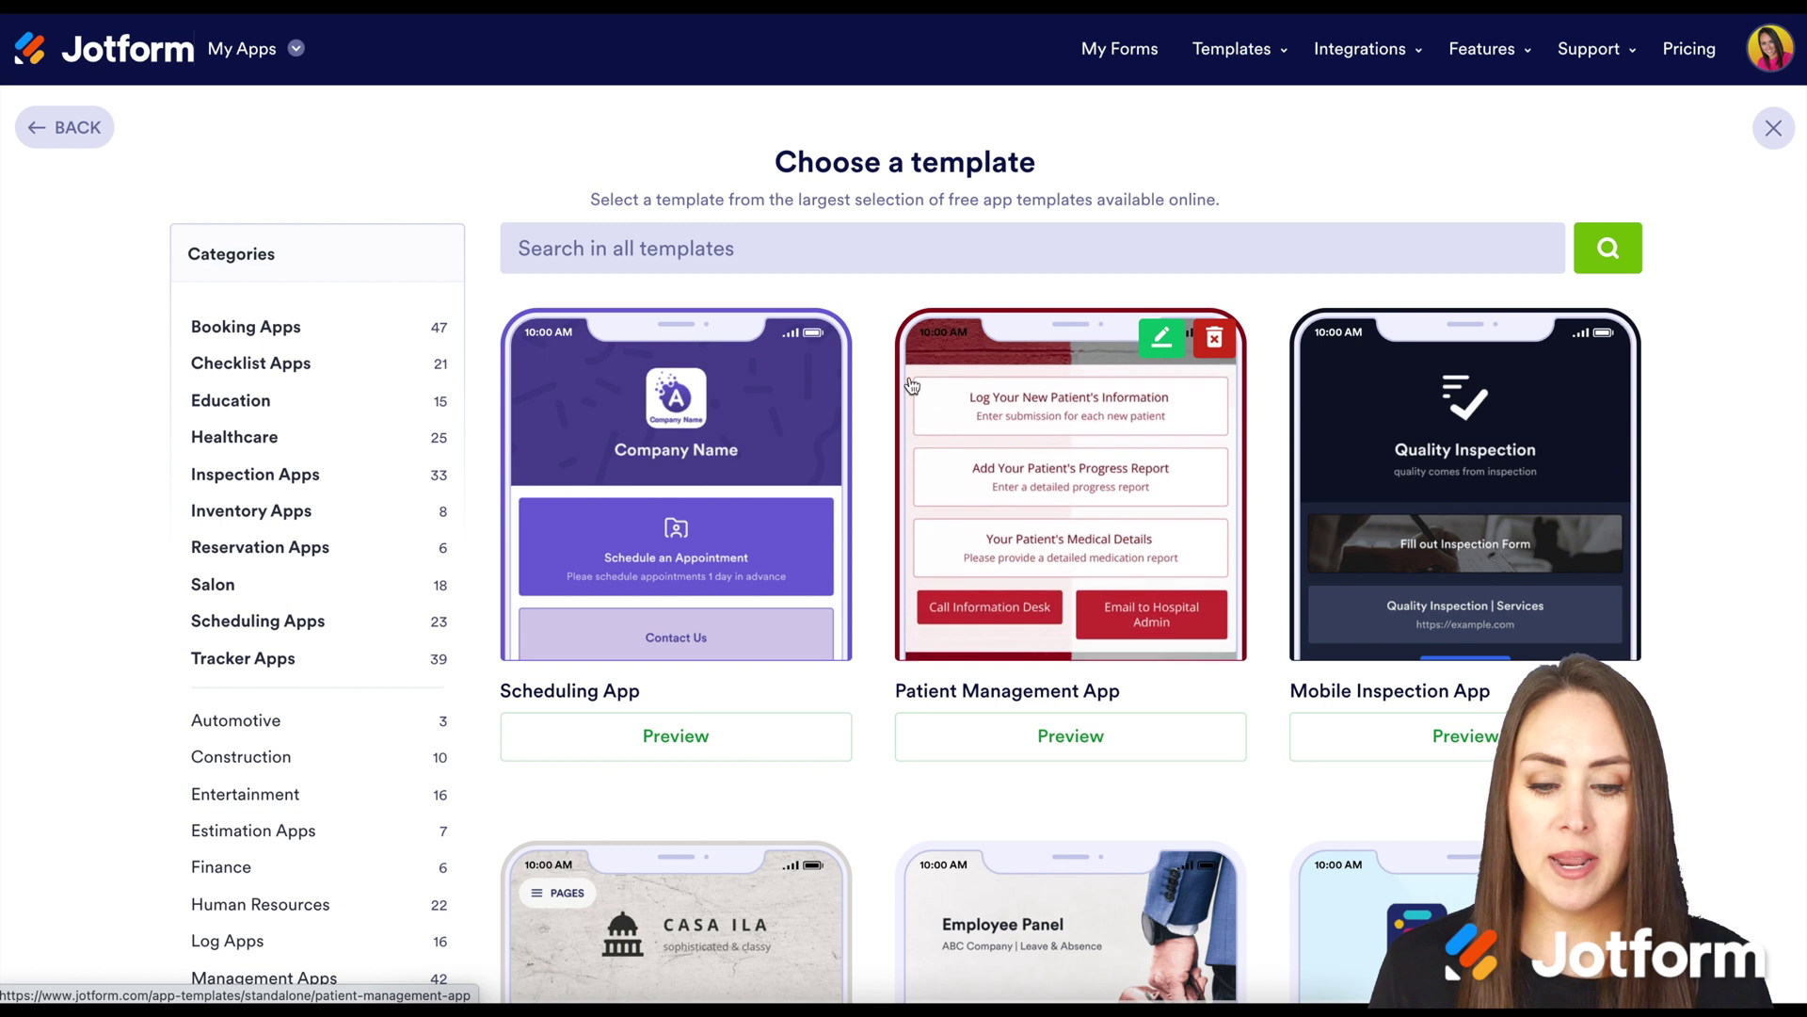
{"action": "left_click", "coordinate": [871, 245]}
{"action": "type", "text": "quiz"}
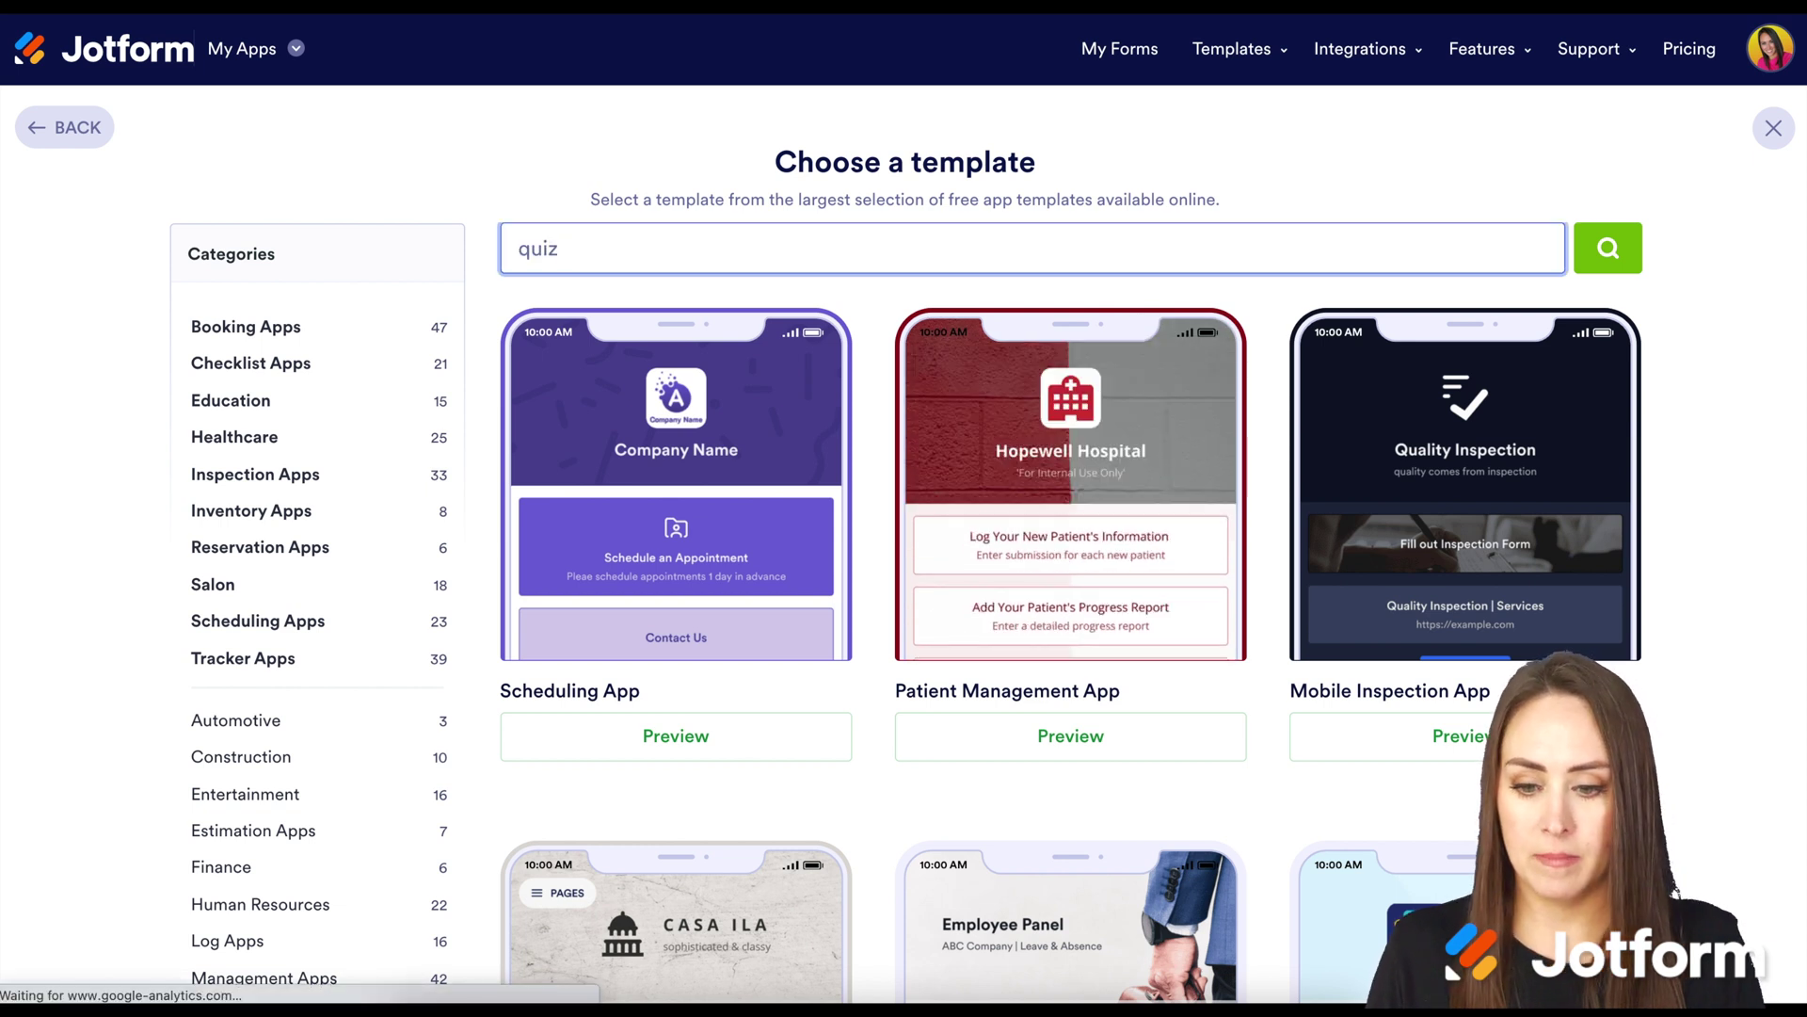
{"action": "key", "text": "Return"}
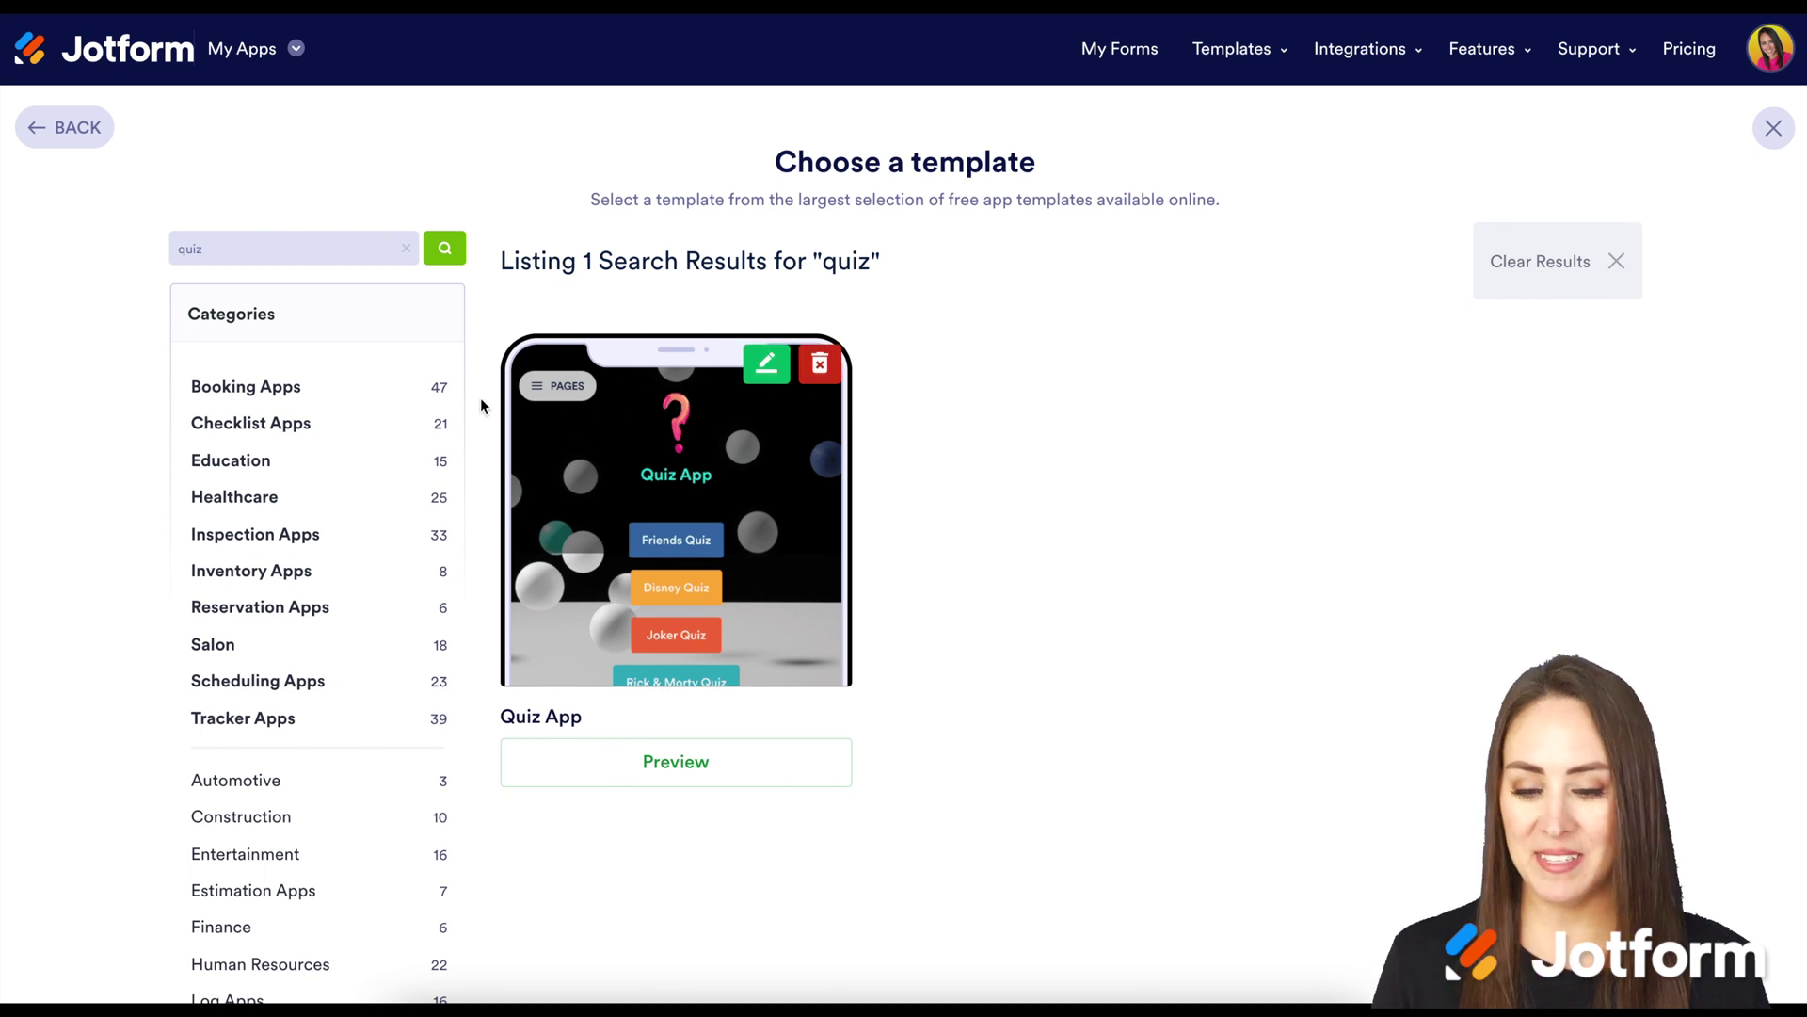
{"action": "left_click", "coordinate": [737, 509]}
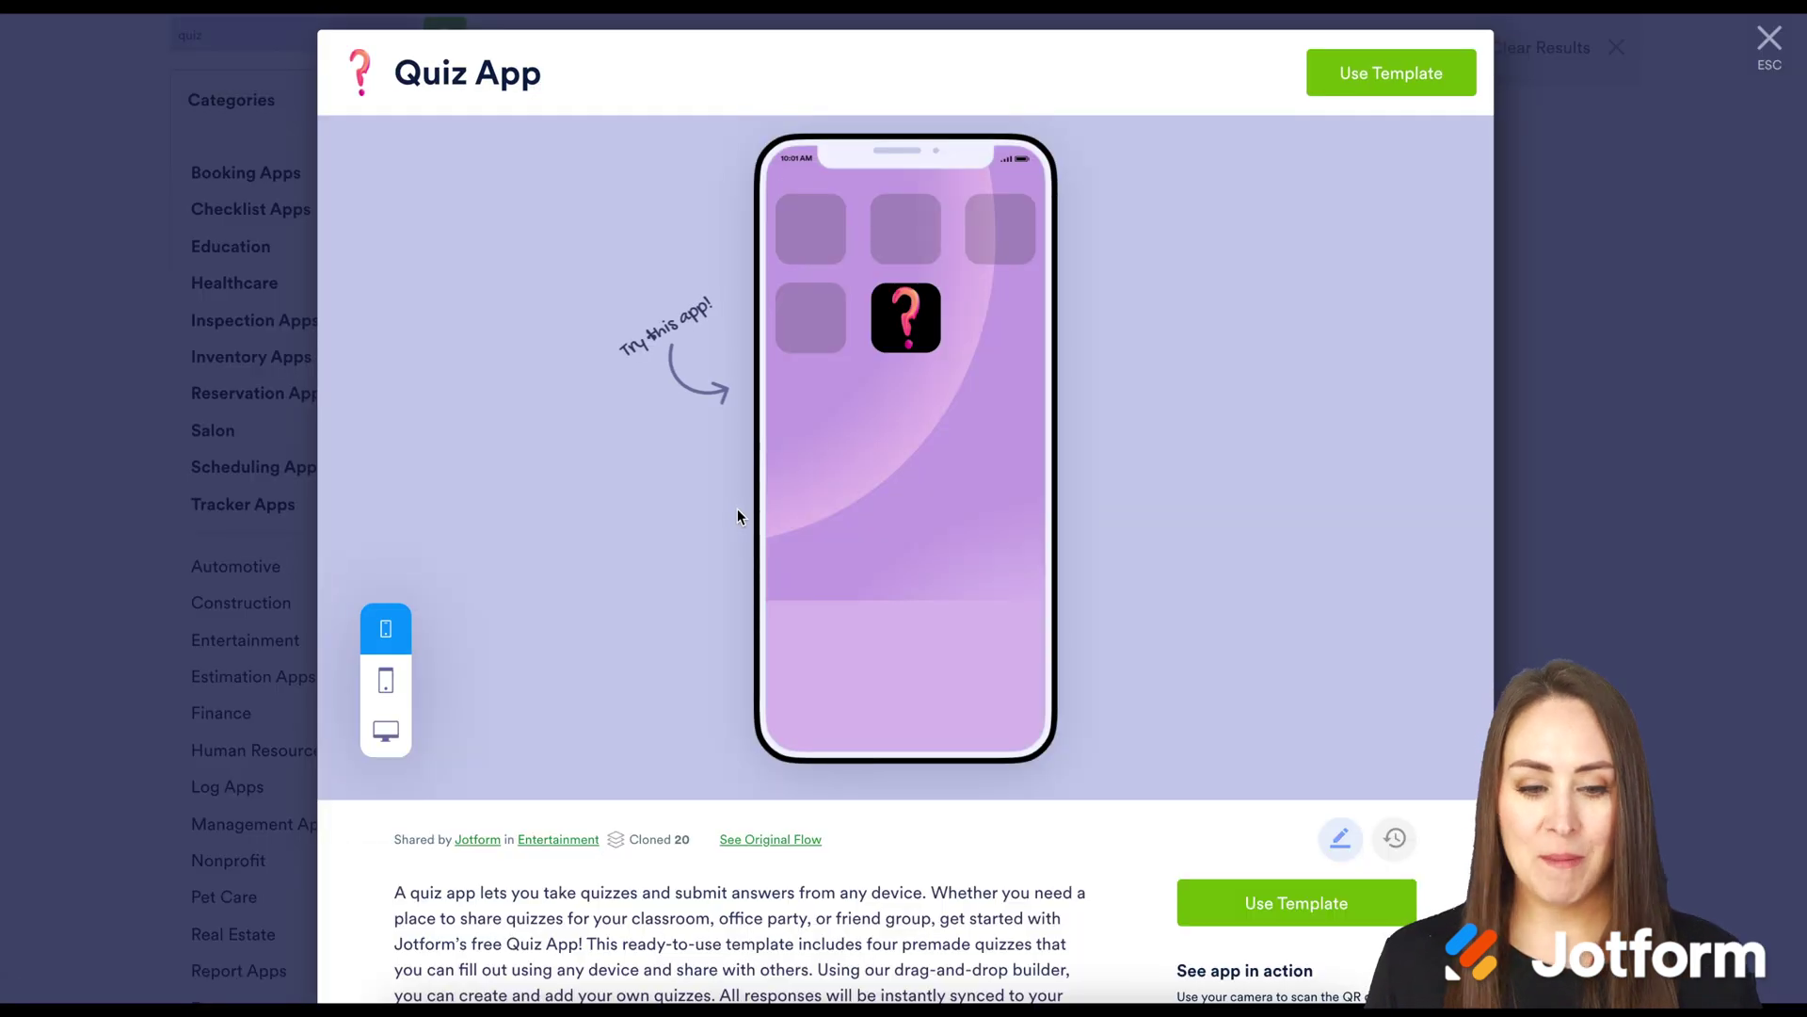
{"action": "left_click", "coordinate": [1400, 84]}
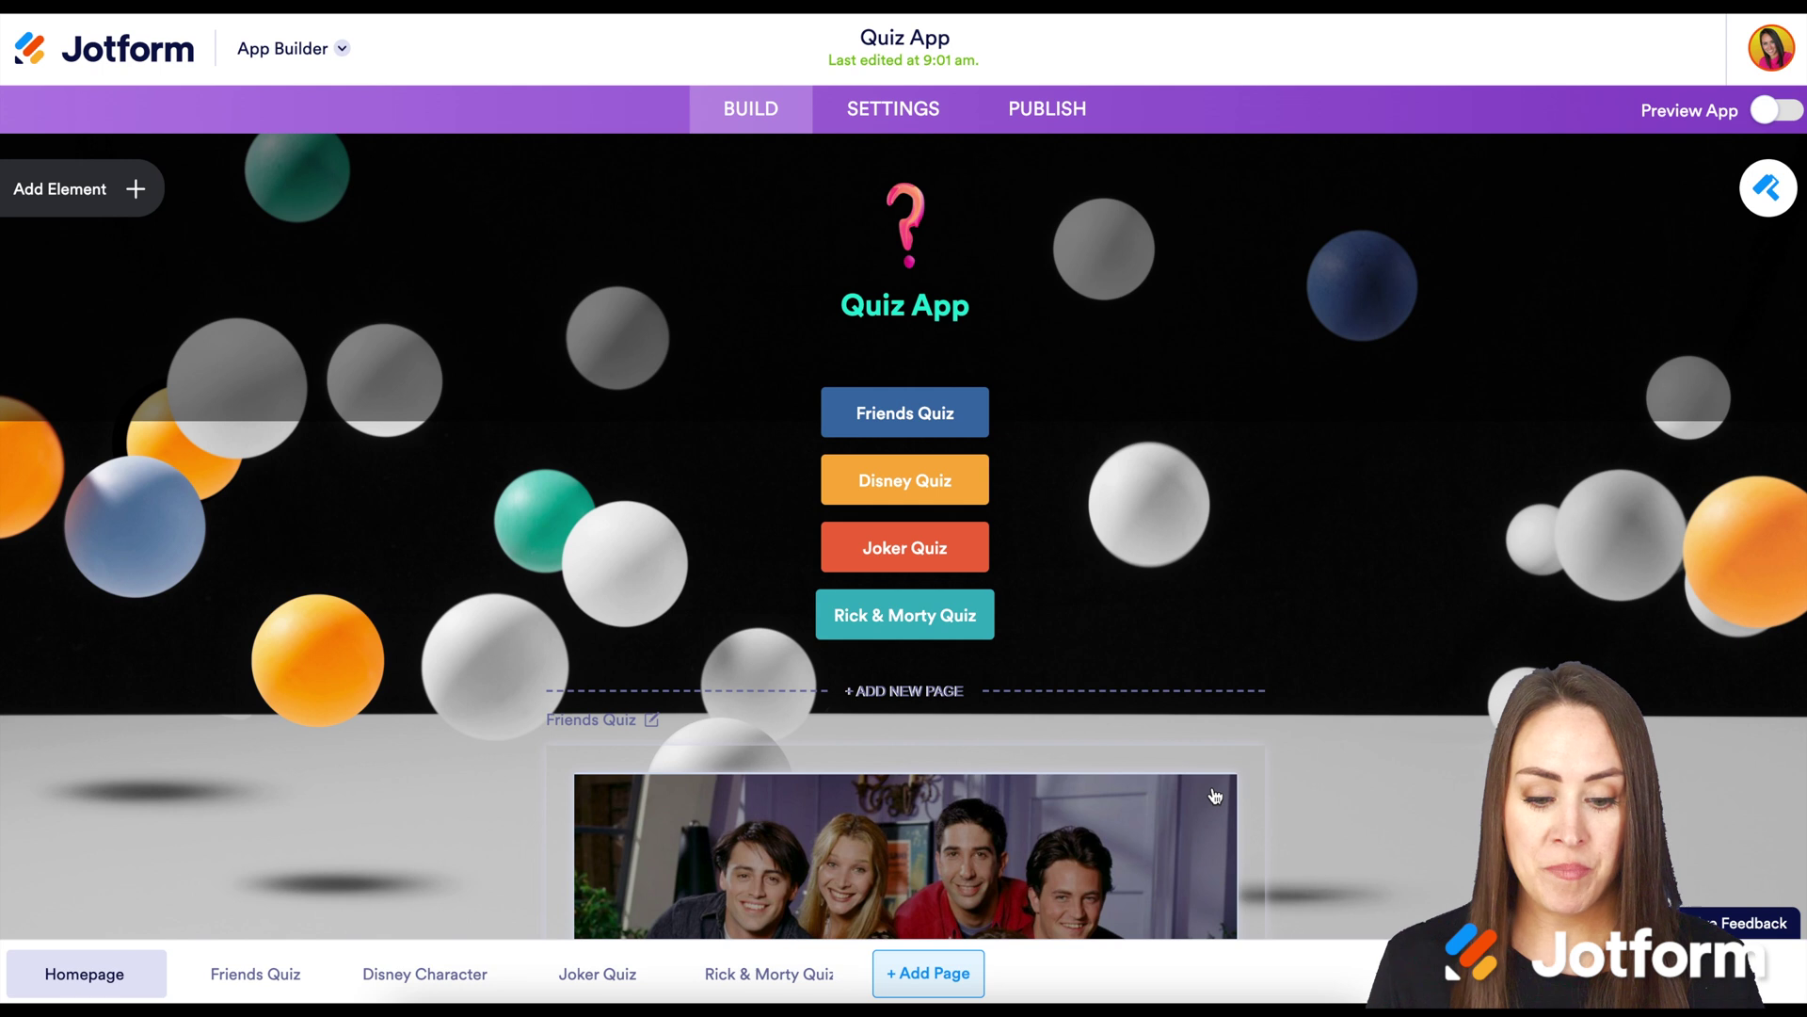
{"action": "scroll", "coordinate": [1357, 758], "scroll_direction": "down", "scroll_amount": 3}
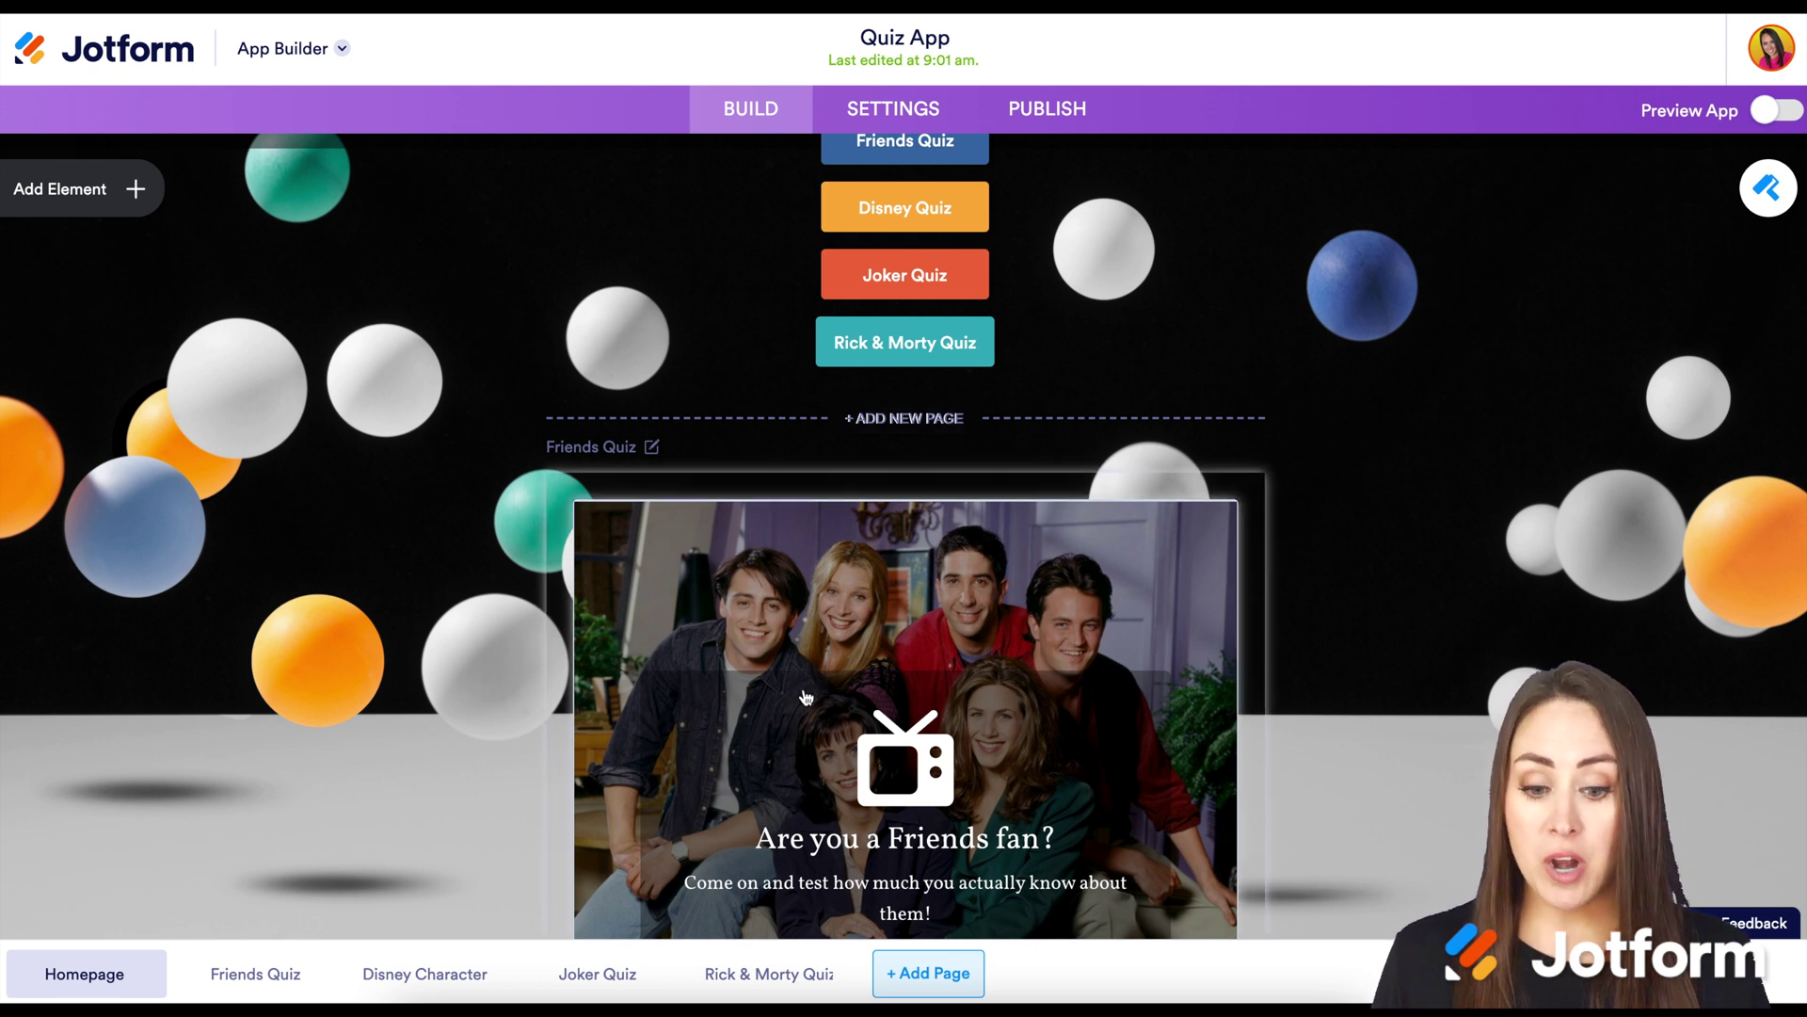
{"action": "scroll", "coordinate": [1250, 403], "scroll_direction": "up", "scroll_amount": 3}
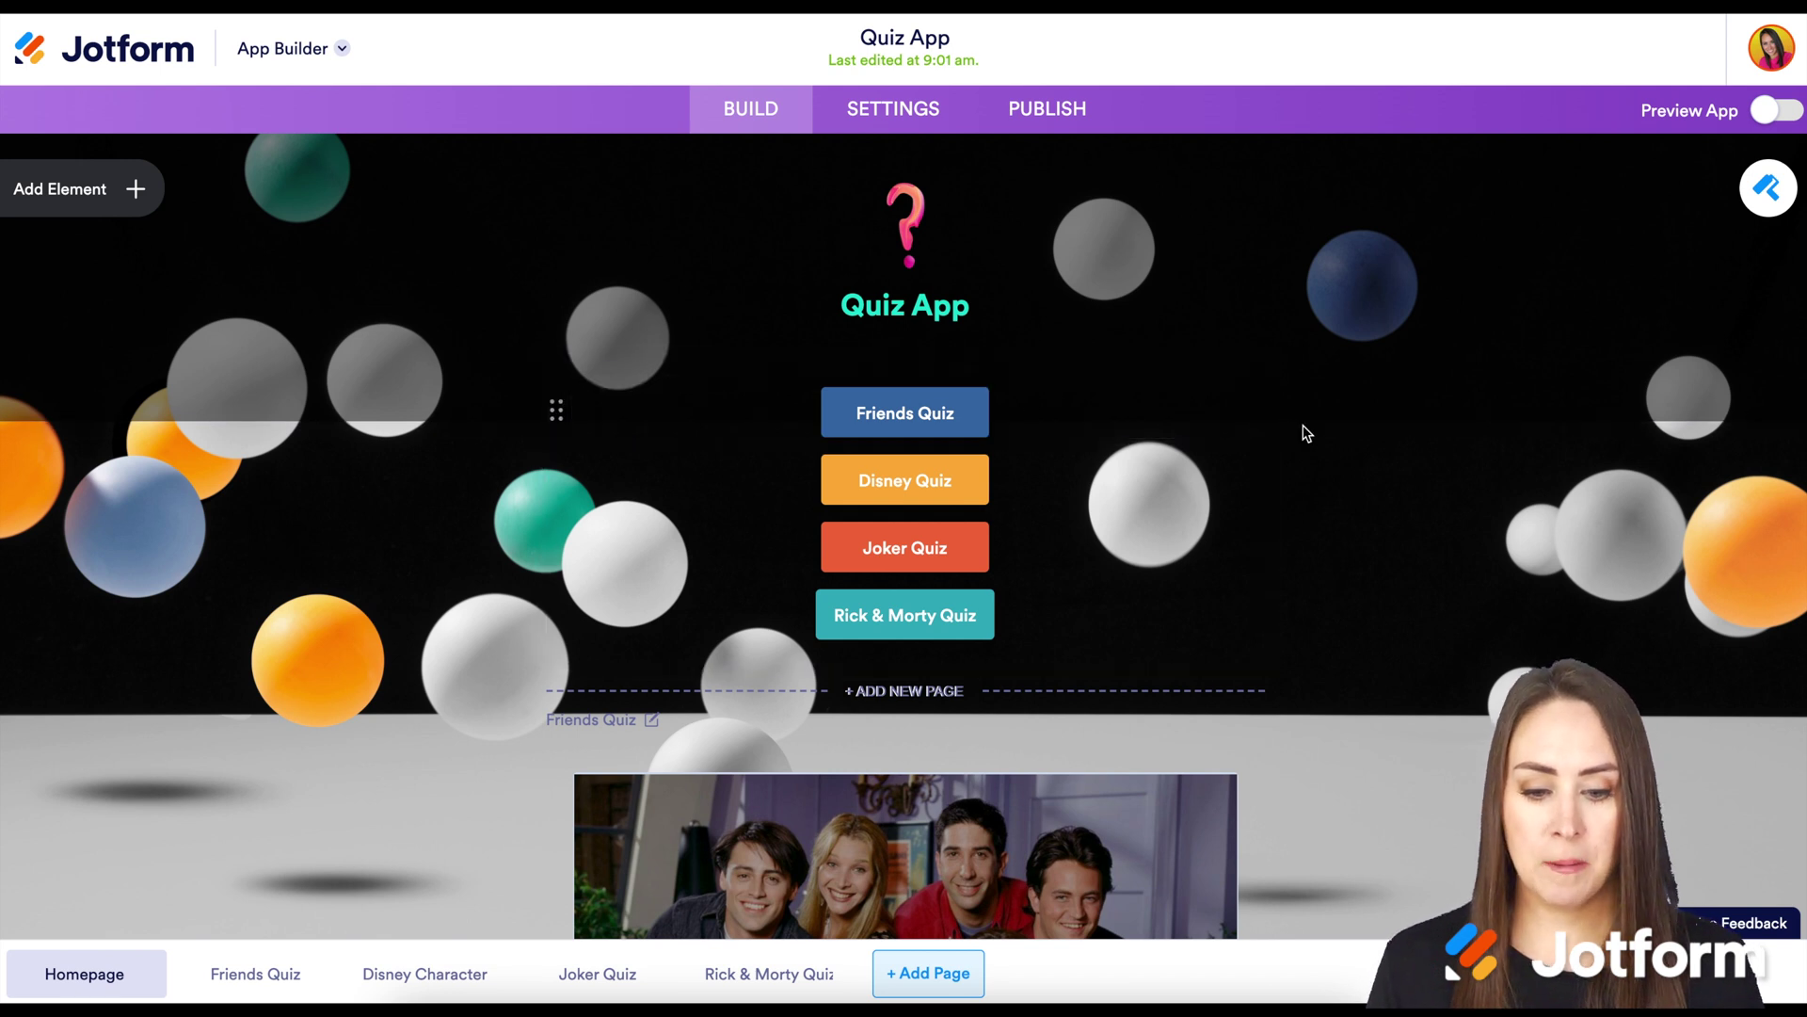
{"action": "scroll", "coordinate": [1333, 726], "scroll_direction": "down", "scroll_amount": 6}
{"action": "scroll", "coordinate": [1333, 734], "scroll_direction": "down", "scroll_amount": 2}
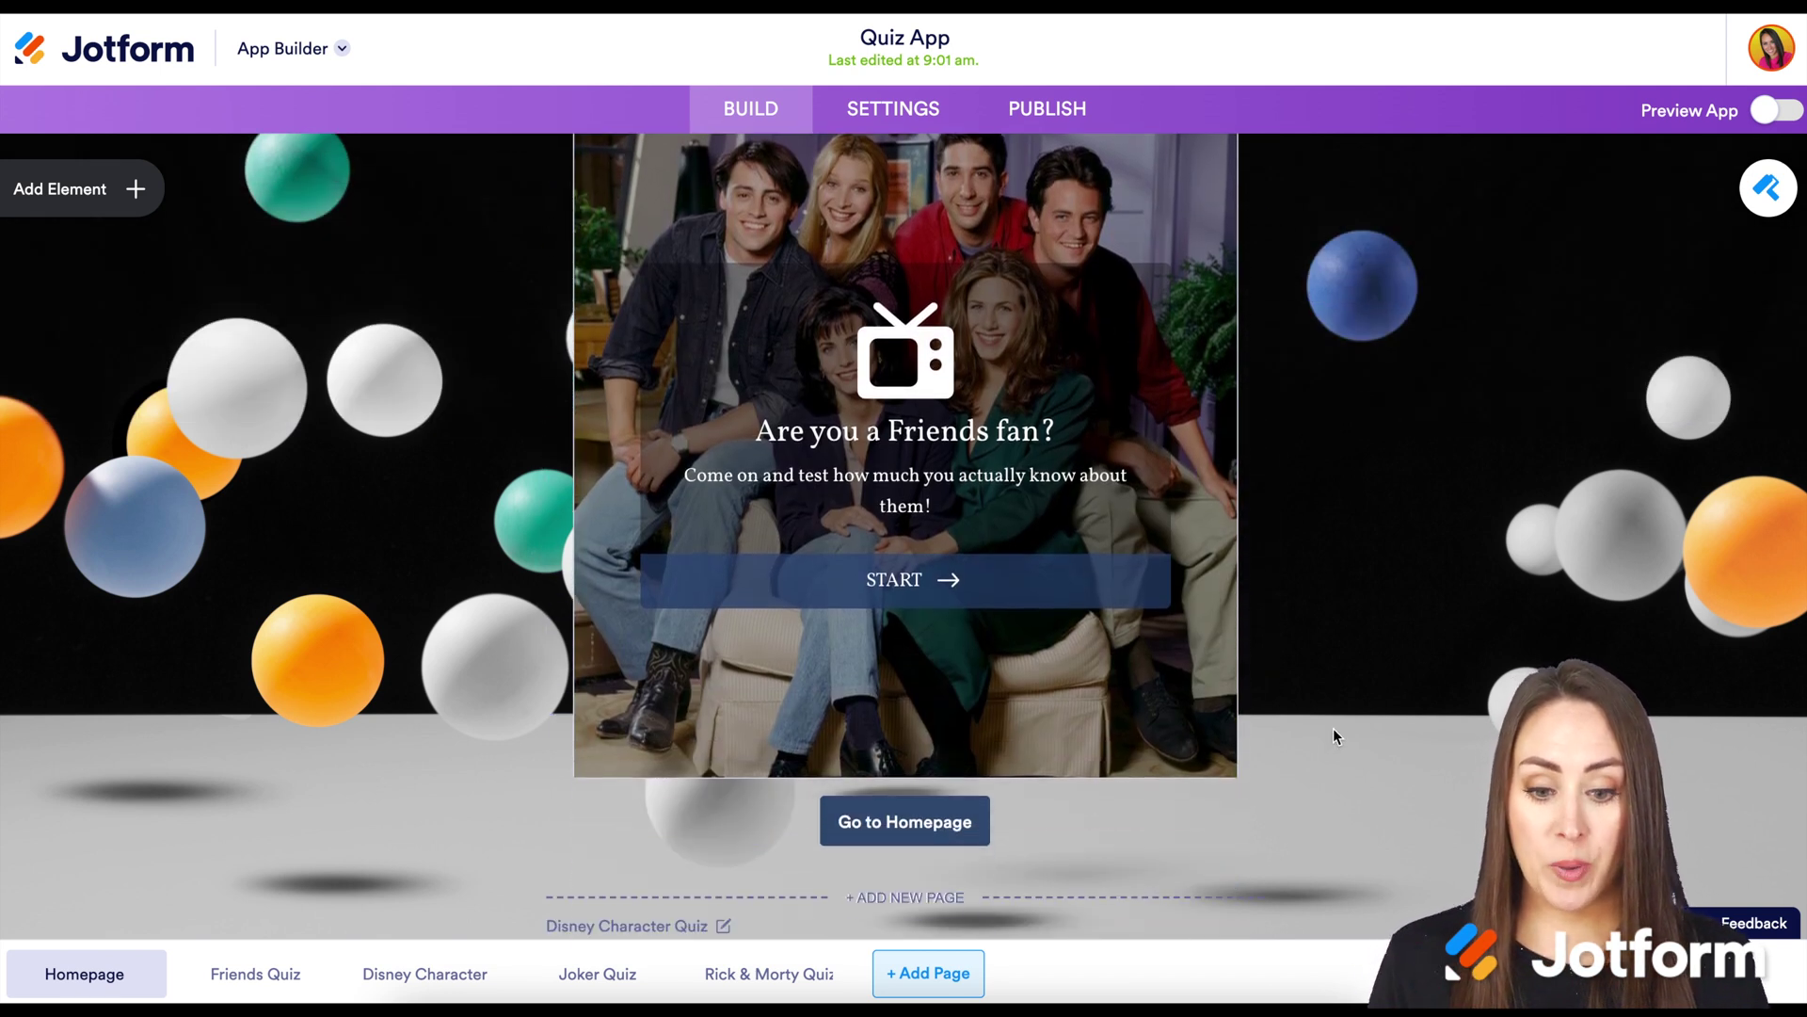
{"action": "scroll", "coordinate": [1333, 734], "scroll_direction": "down", "scroll_amount": 4}
{"action": "scroll", "coordinate": [1333, 734], "scroll_direction": "down", "scroll_amount": 2}
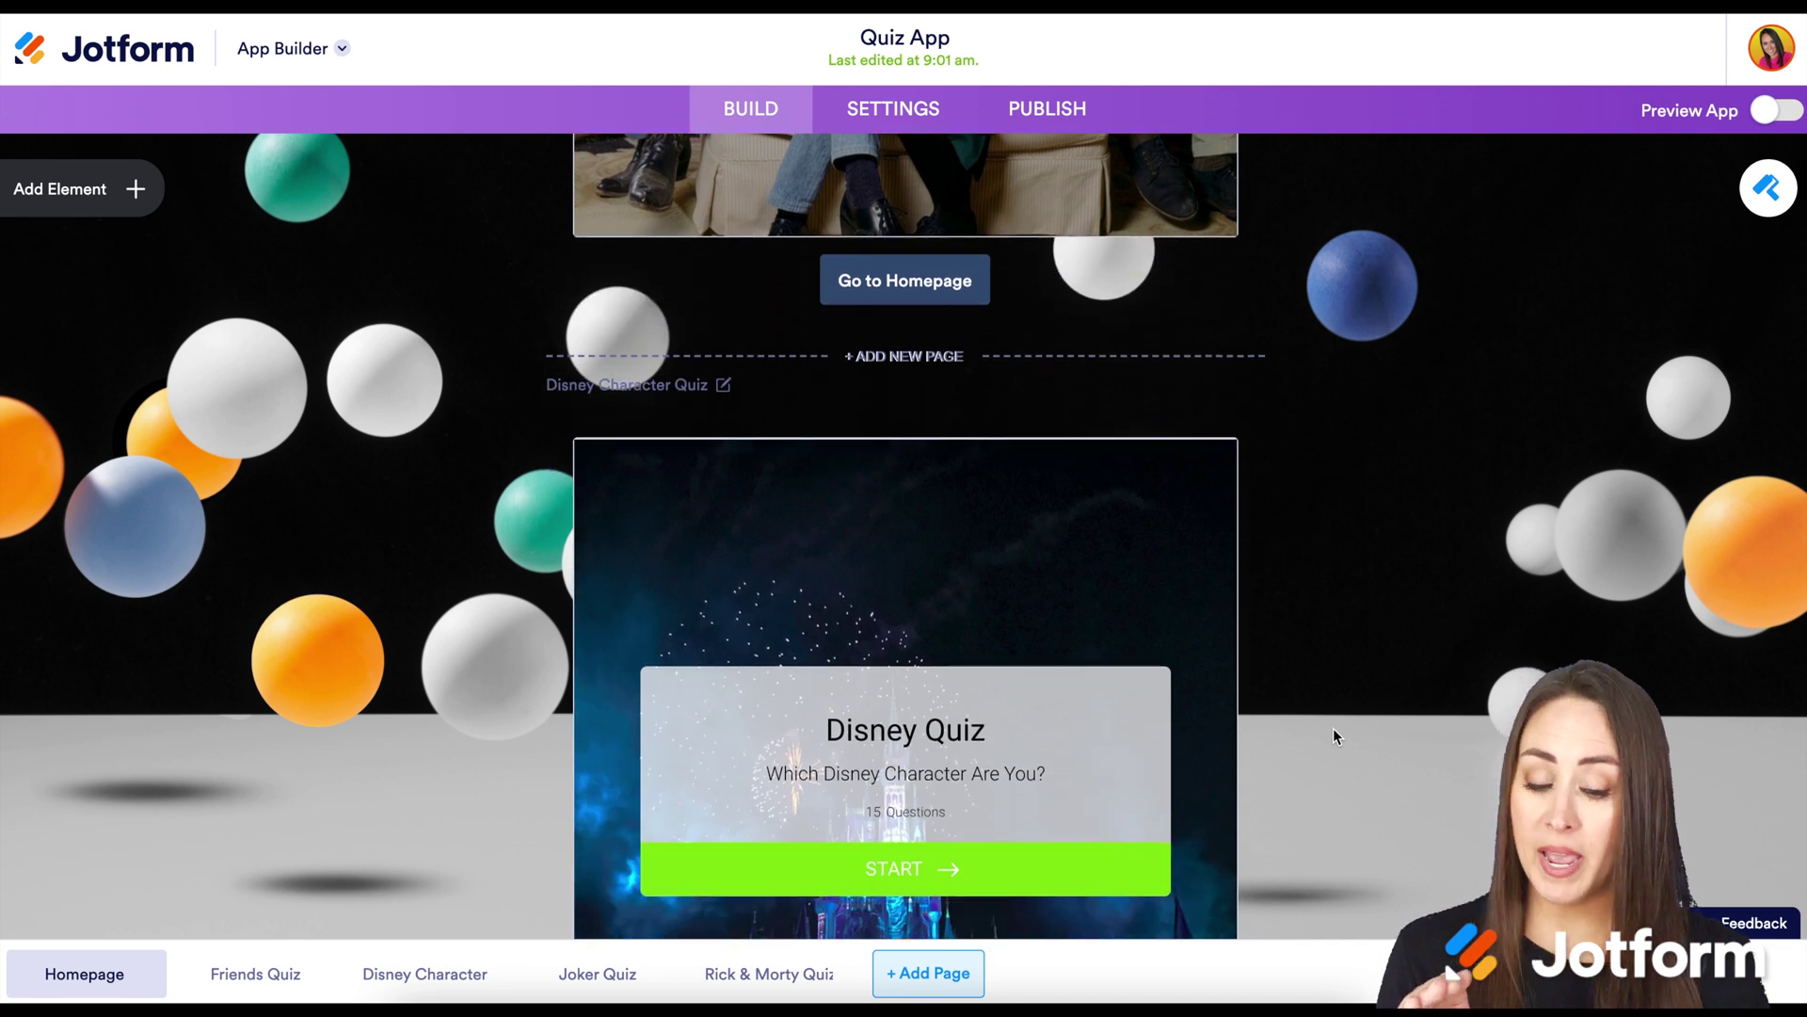
{"action": "scroll", "coordinate": [1332, 734], "scroll_direction": "down", "scroll_amount": 4}
{"action": "scroll", "coordinate": [1333, 734], "scroll_direction": "down", "scroll_amount": 8}
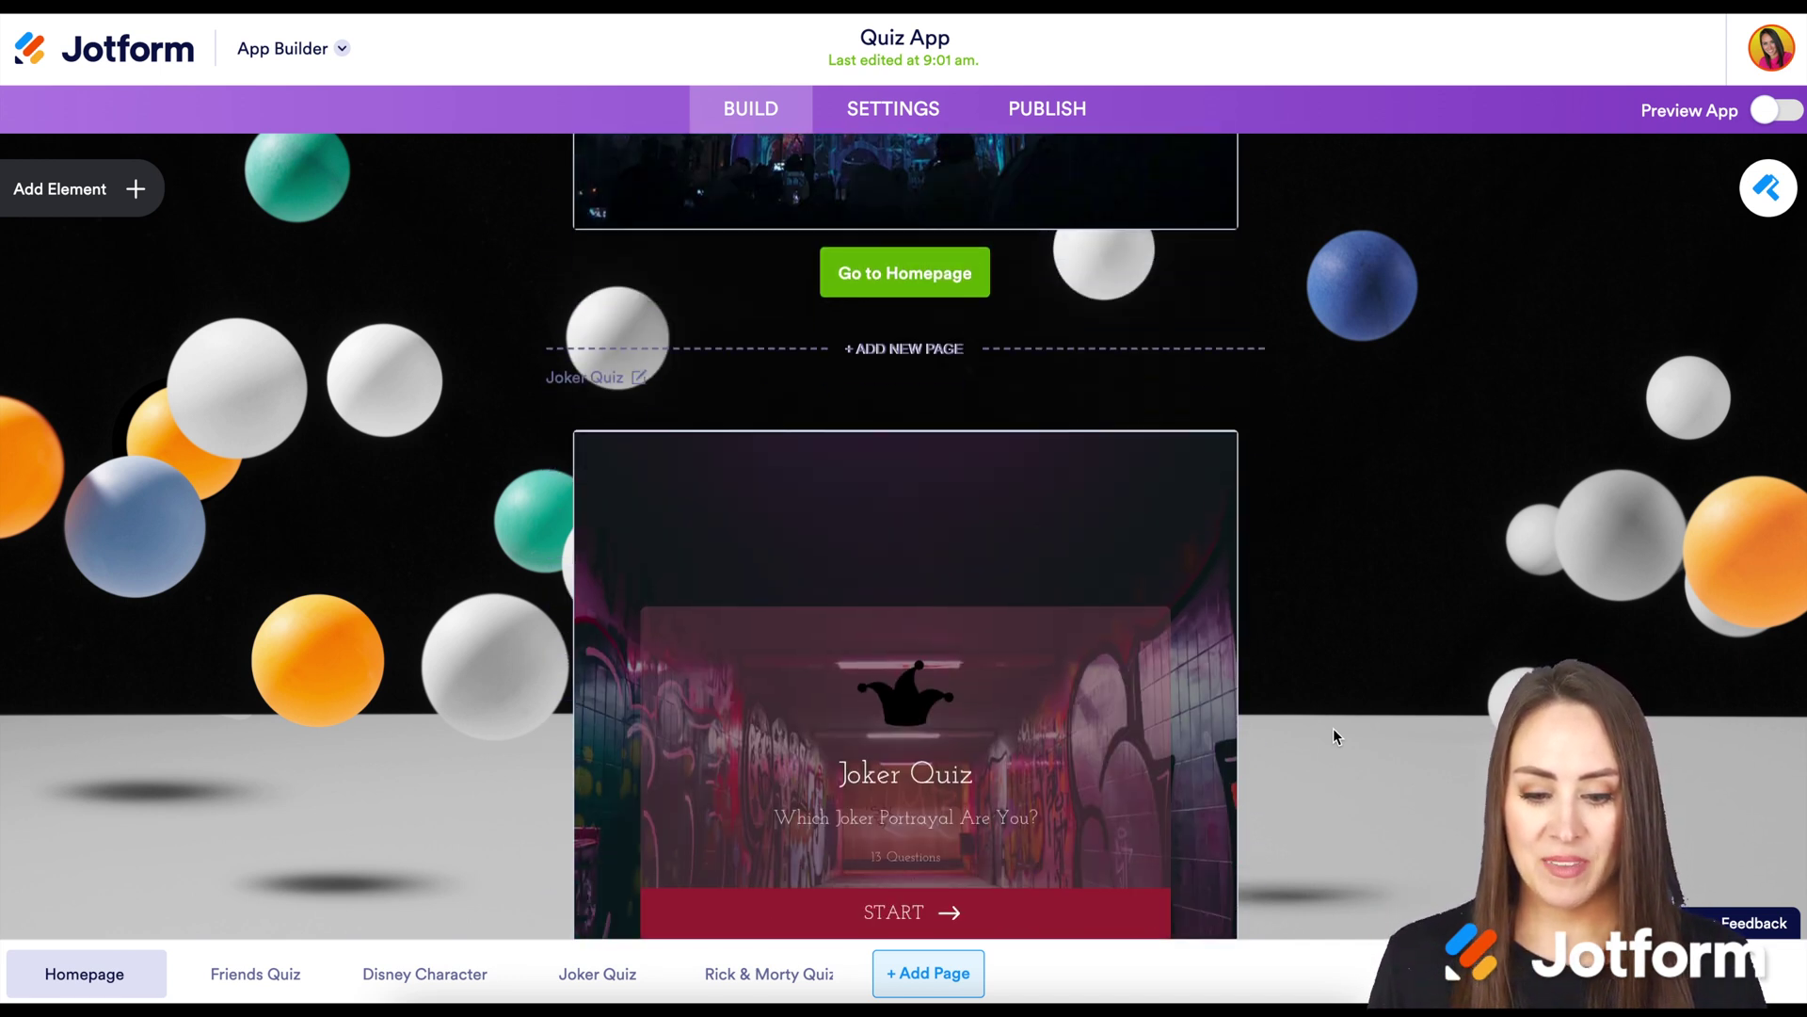
{"action": "scroll", "coordinate": [1333, 735], "scroll_direction": "down", "scroll_amount": 10}
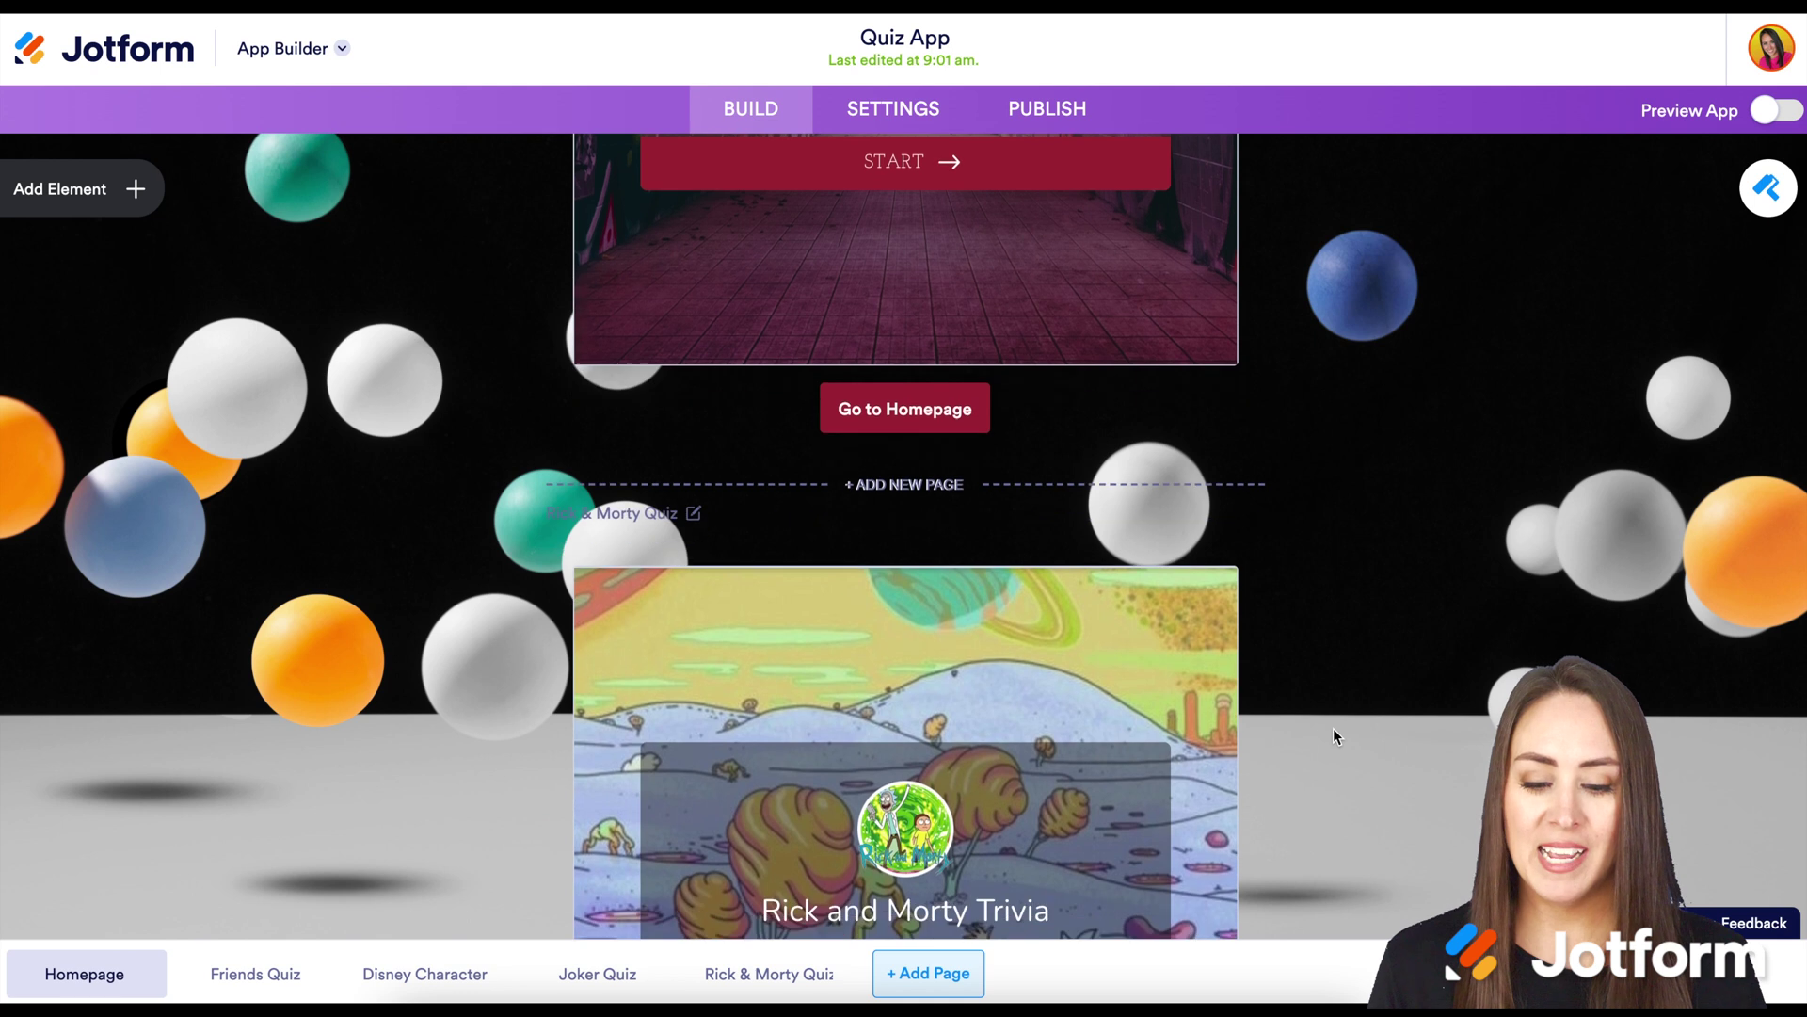
{"action": "scroll", "coordinate": [1333, 732], "scroll_direction": "up", "scroll_amount": 18}
{"action": "scroll", "coordinate": [1333, 734], "scroll_direction": "up", "scroll_amount": 12}
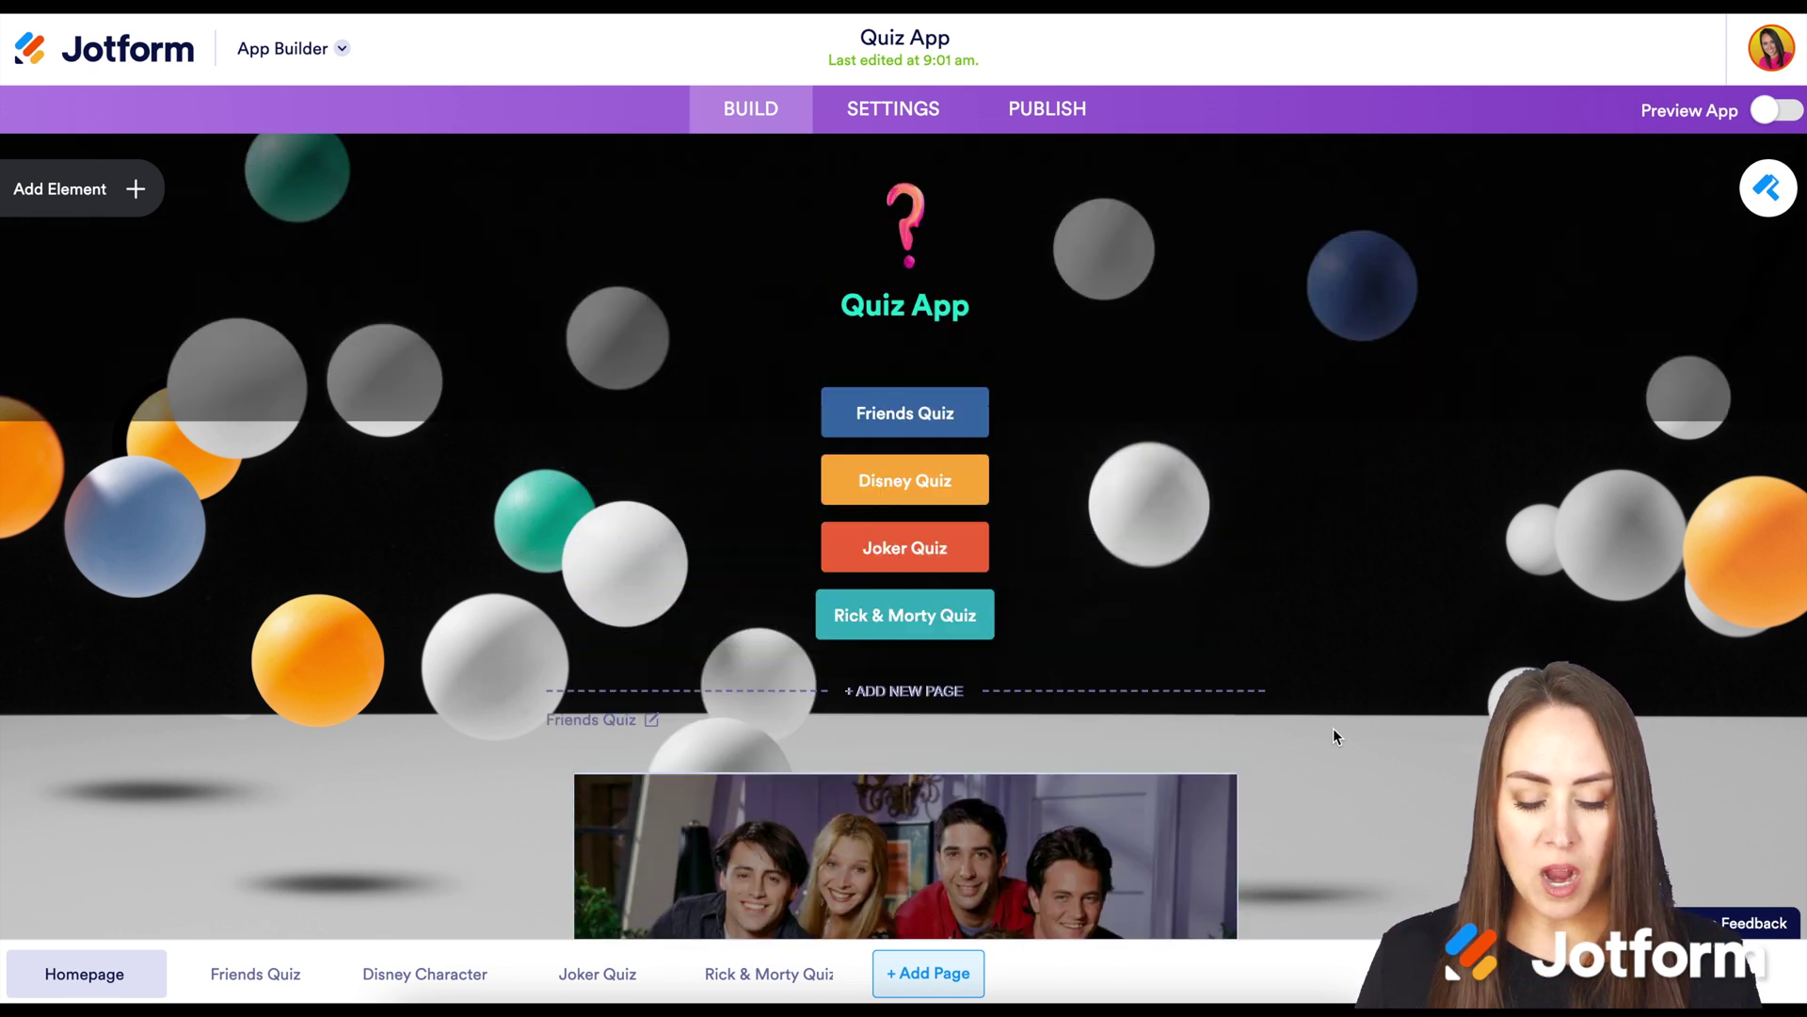
Step: Keep the Friends Quiz button linked to the Friends Quiz page and check the Joker Quiz button's target
{"action": "left_click", "coordinate": [901, 424]}
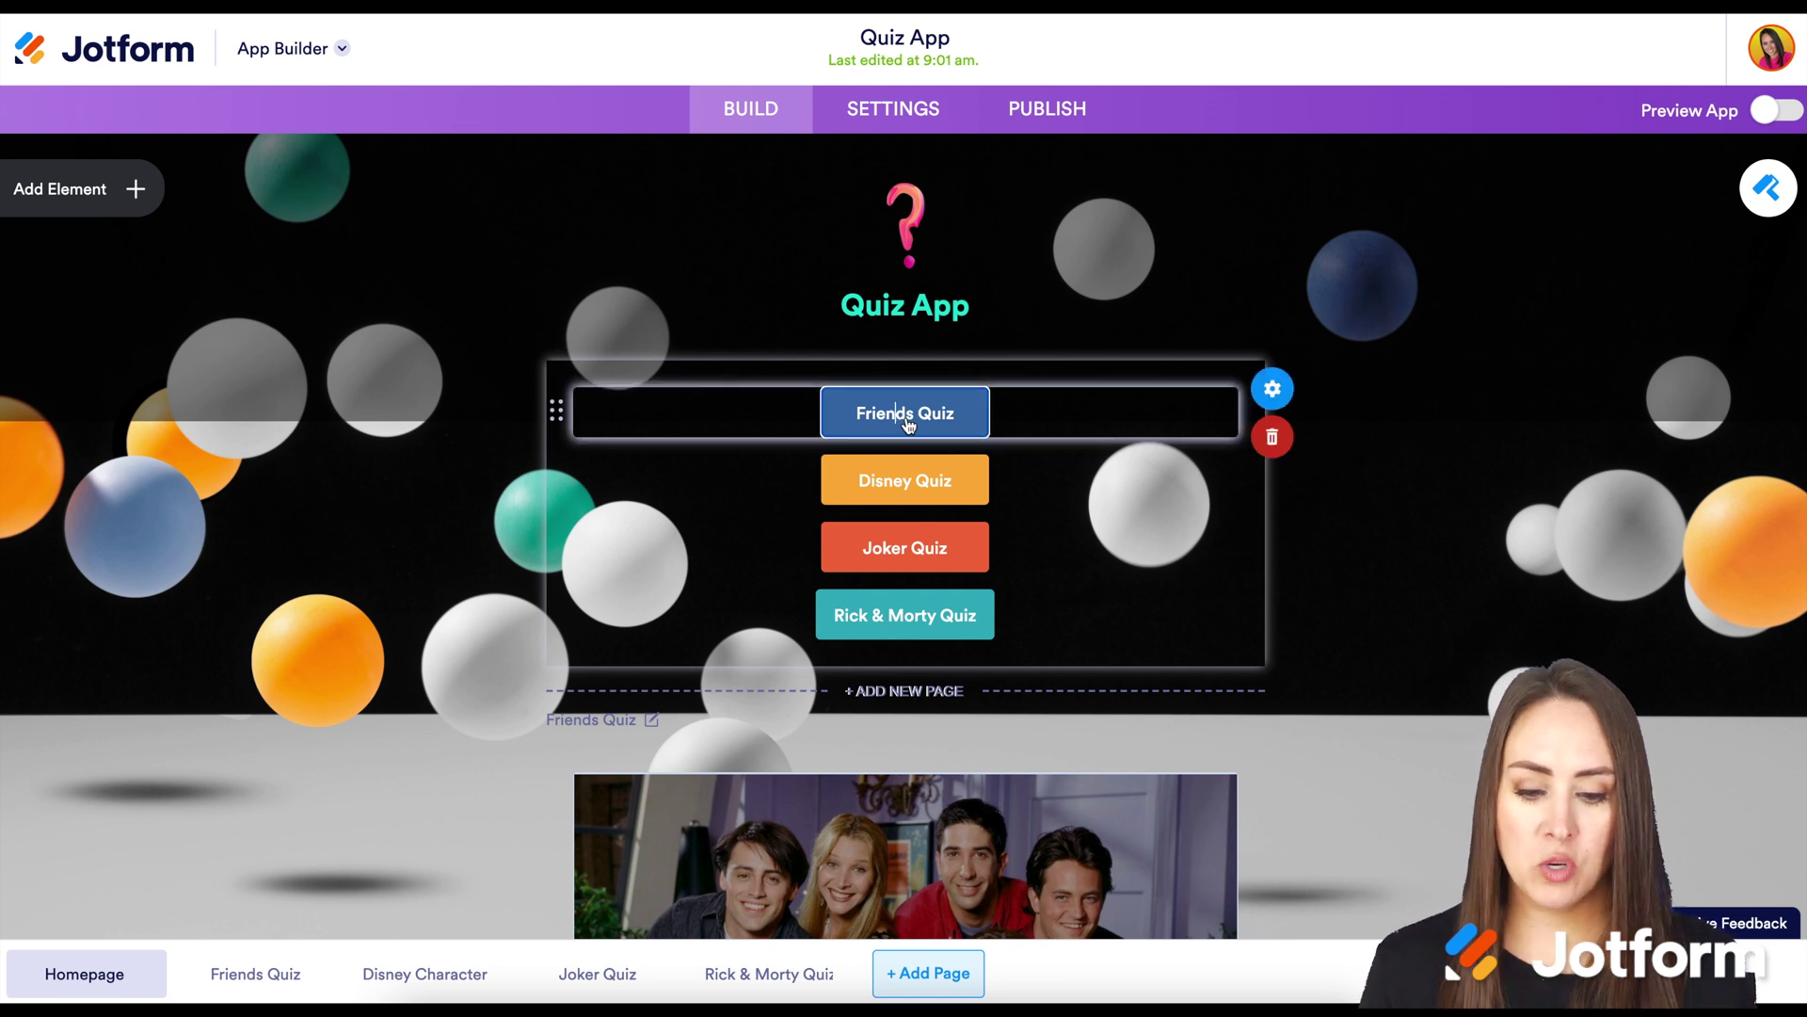
{"action": "left_click", "coordinate": [1268, 394]}
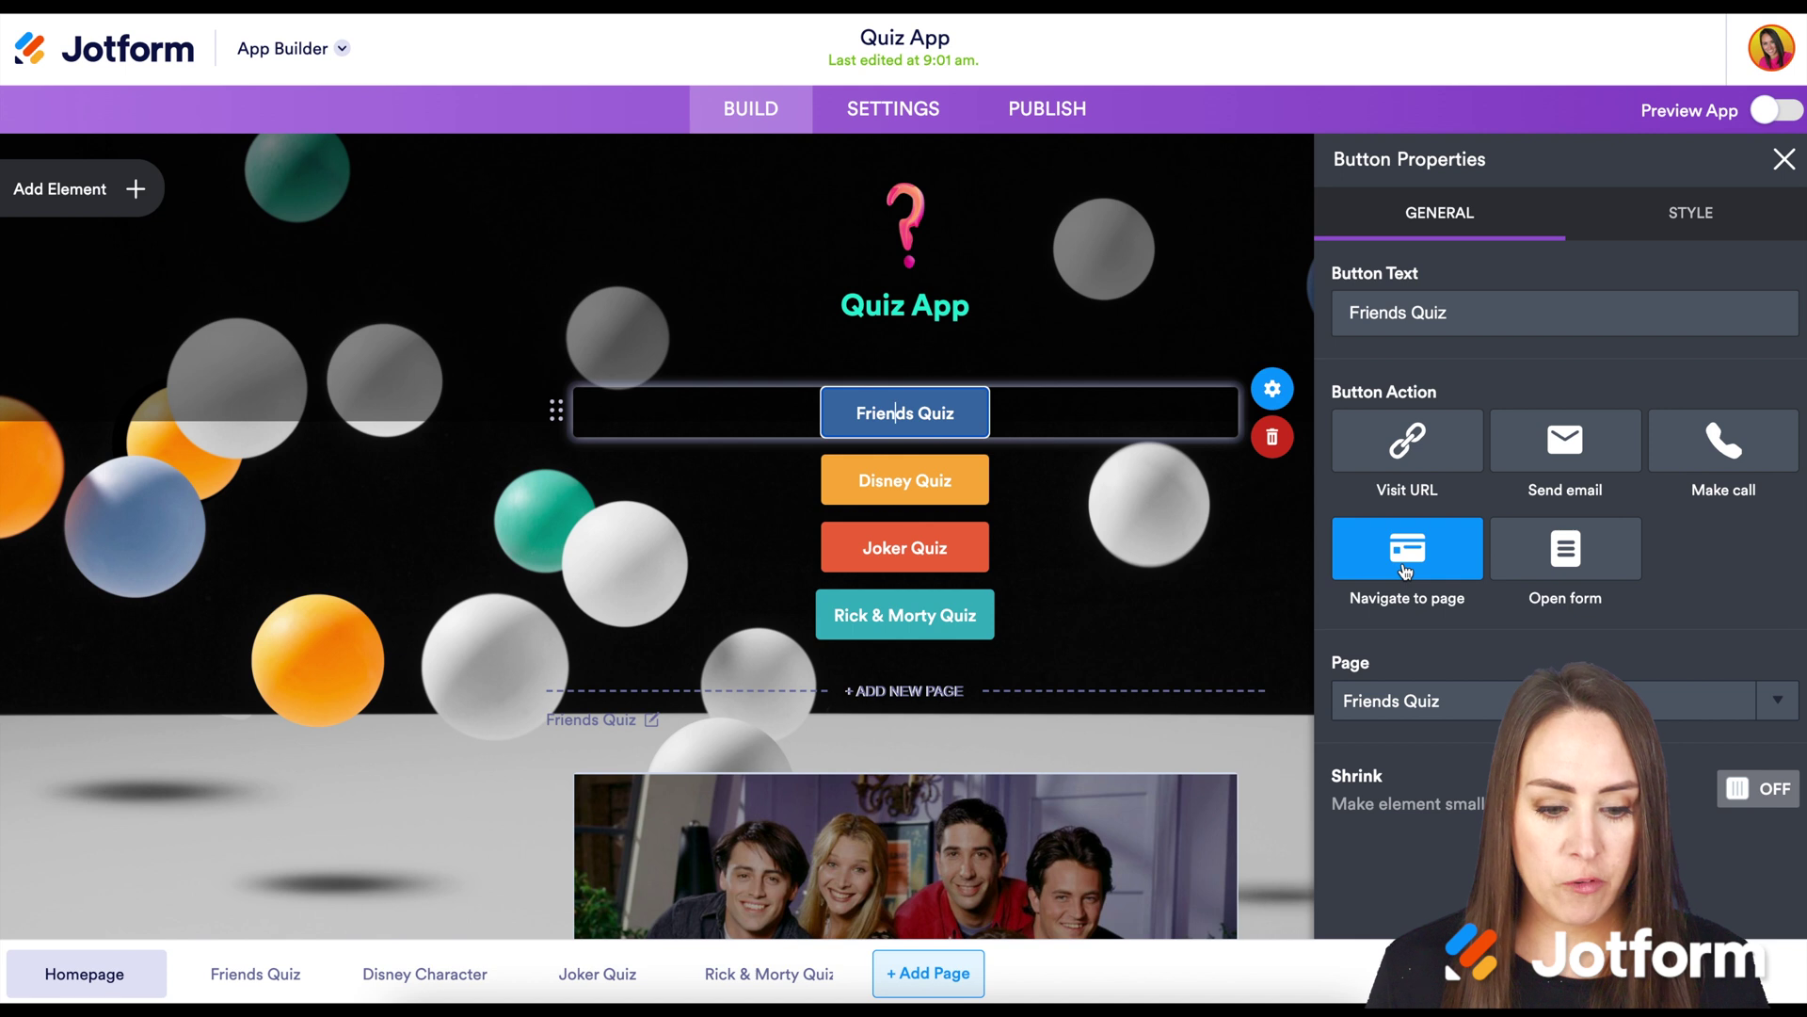
{"action": "left_click", "coordinate": [1431, 700]}
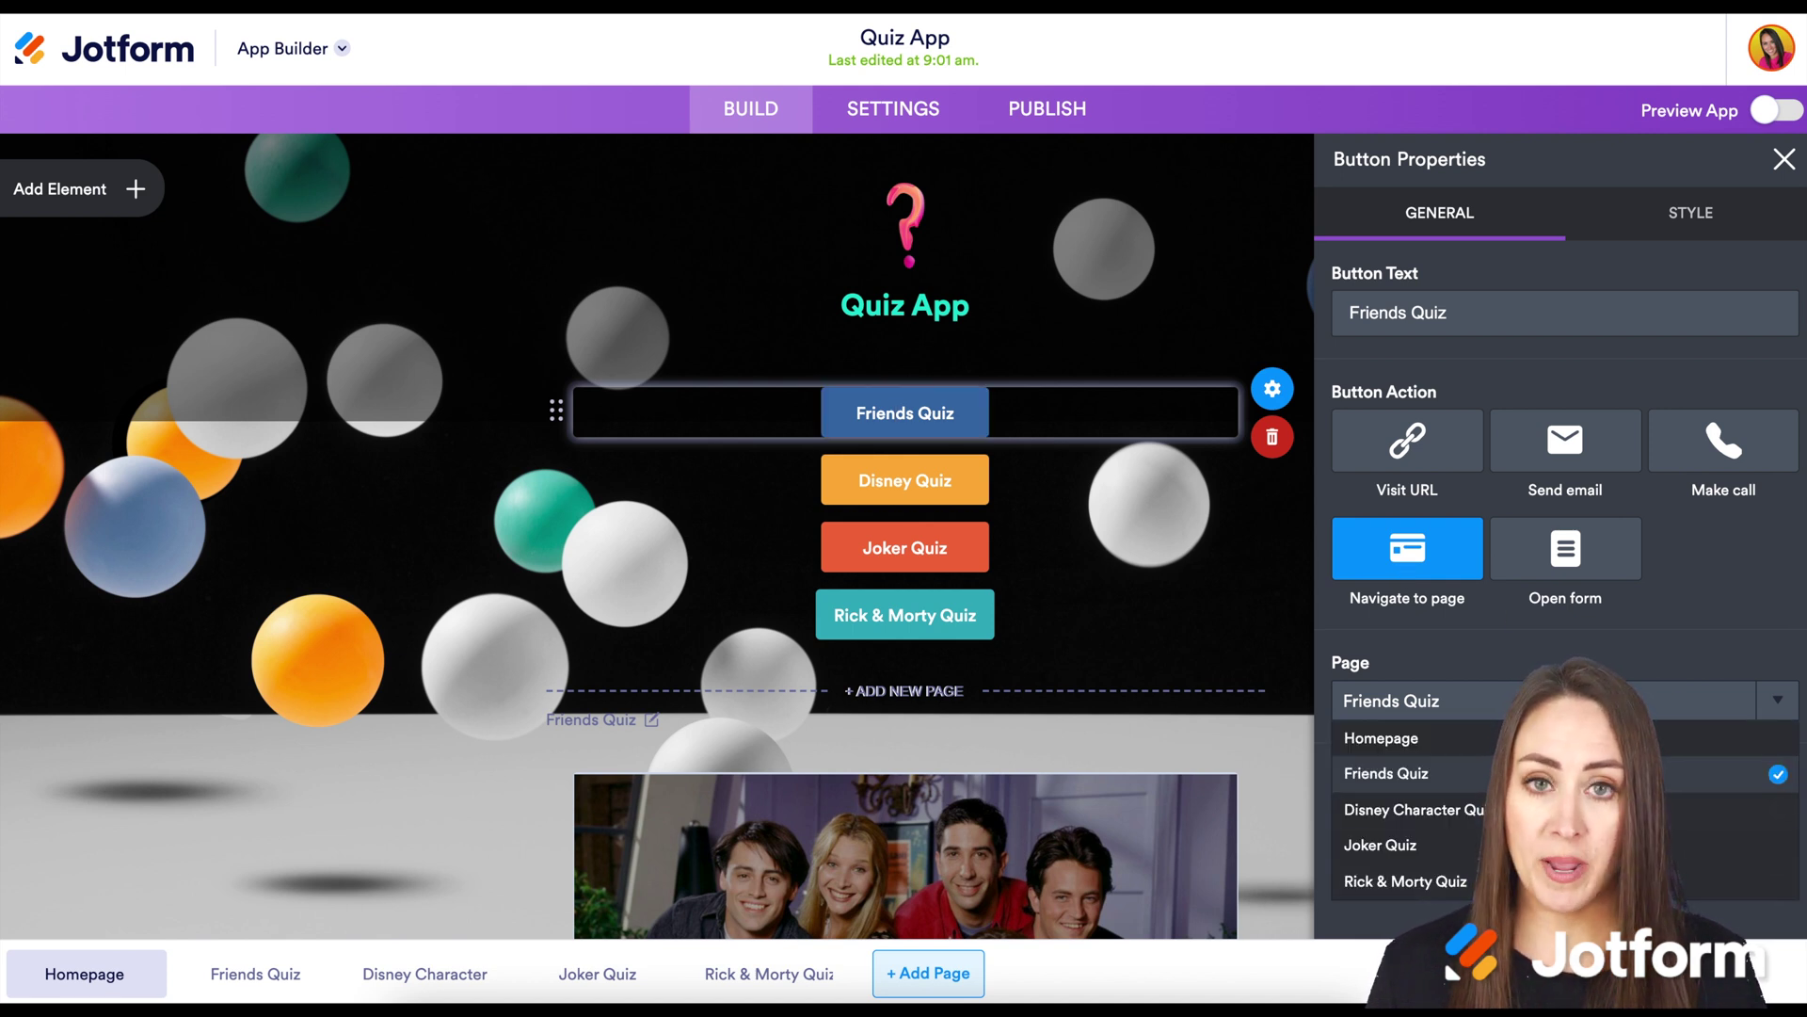
{"action": "key", "text": "Escape"}
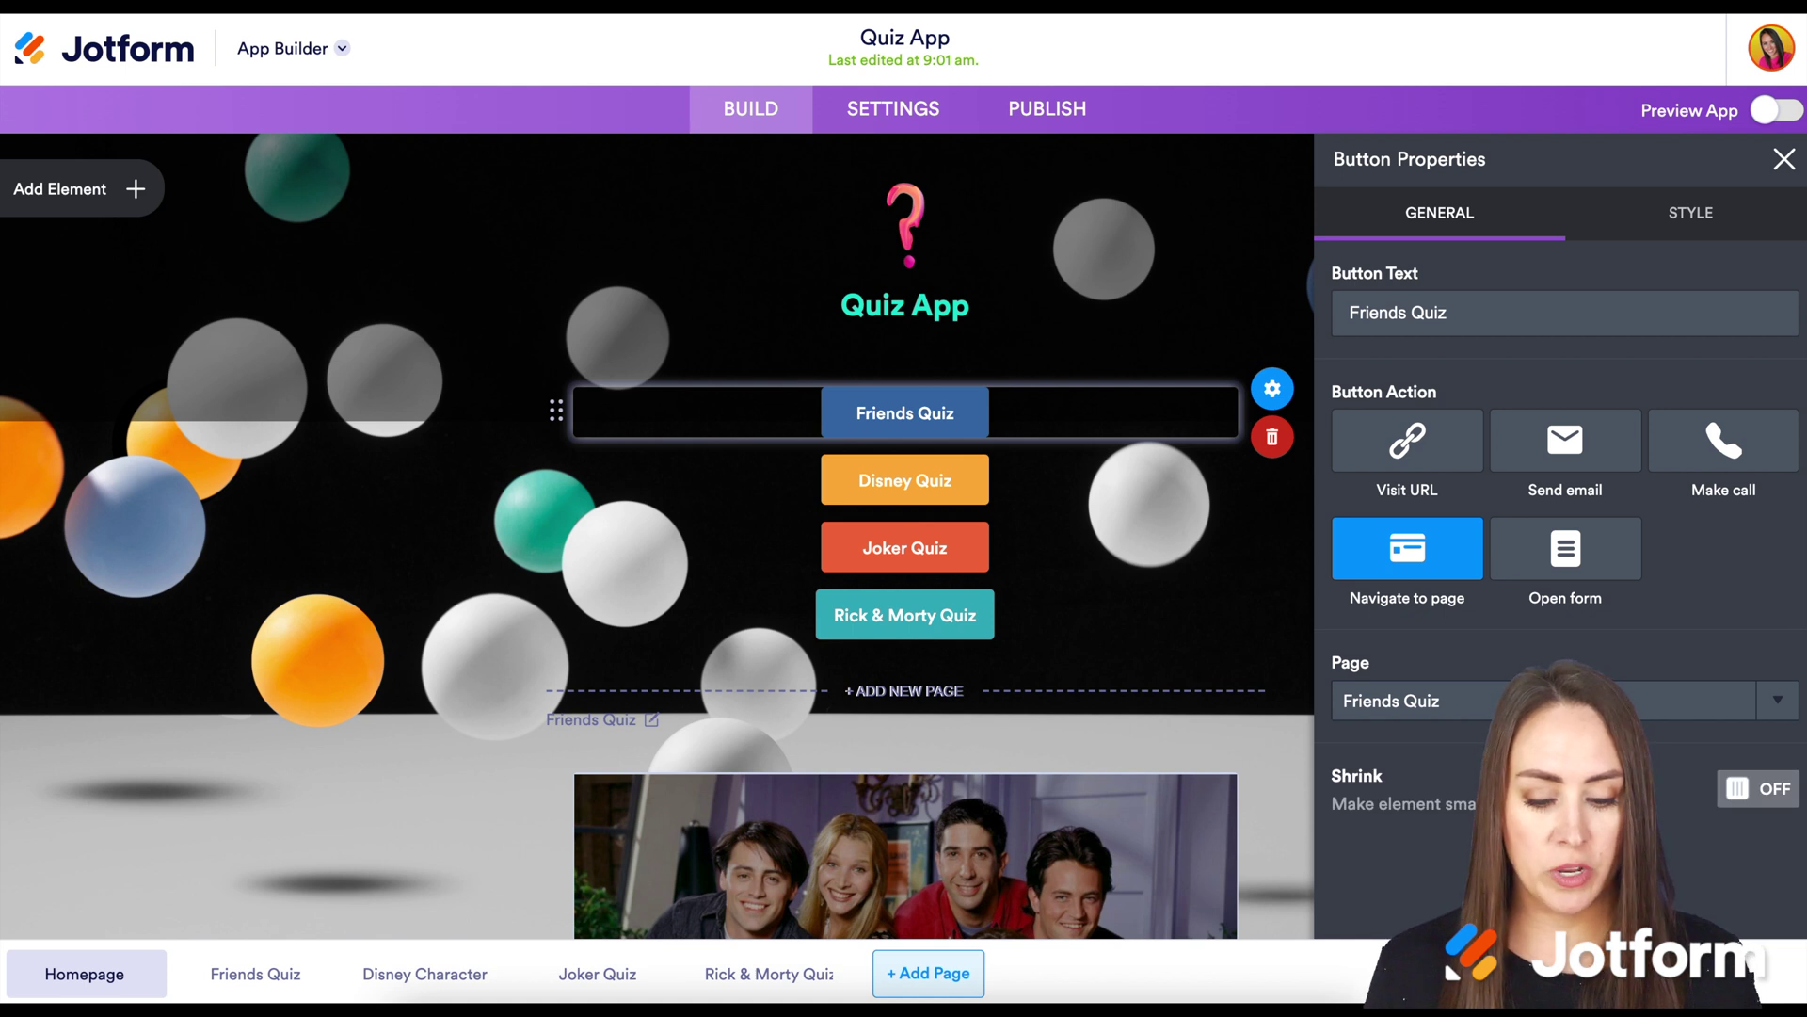
{"action": "left_click", "coordinate": [905, 547]}
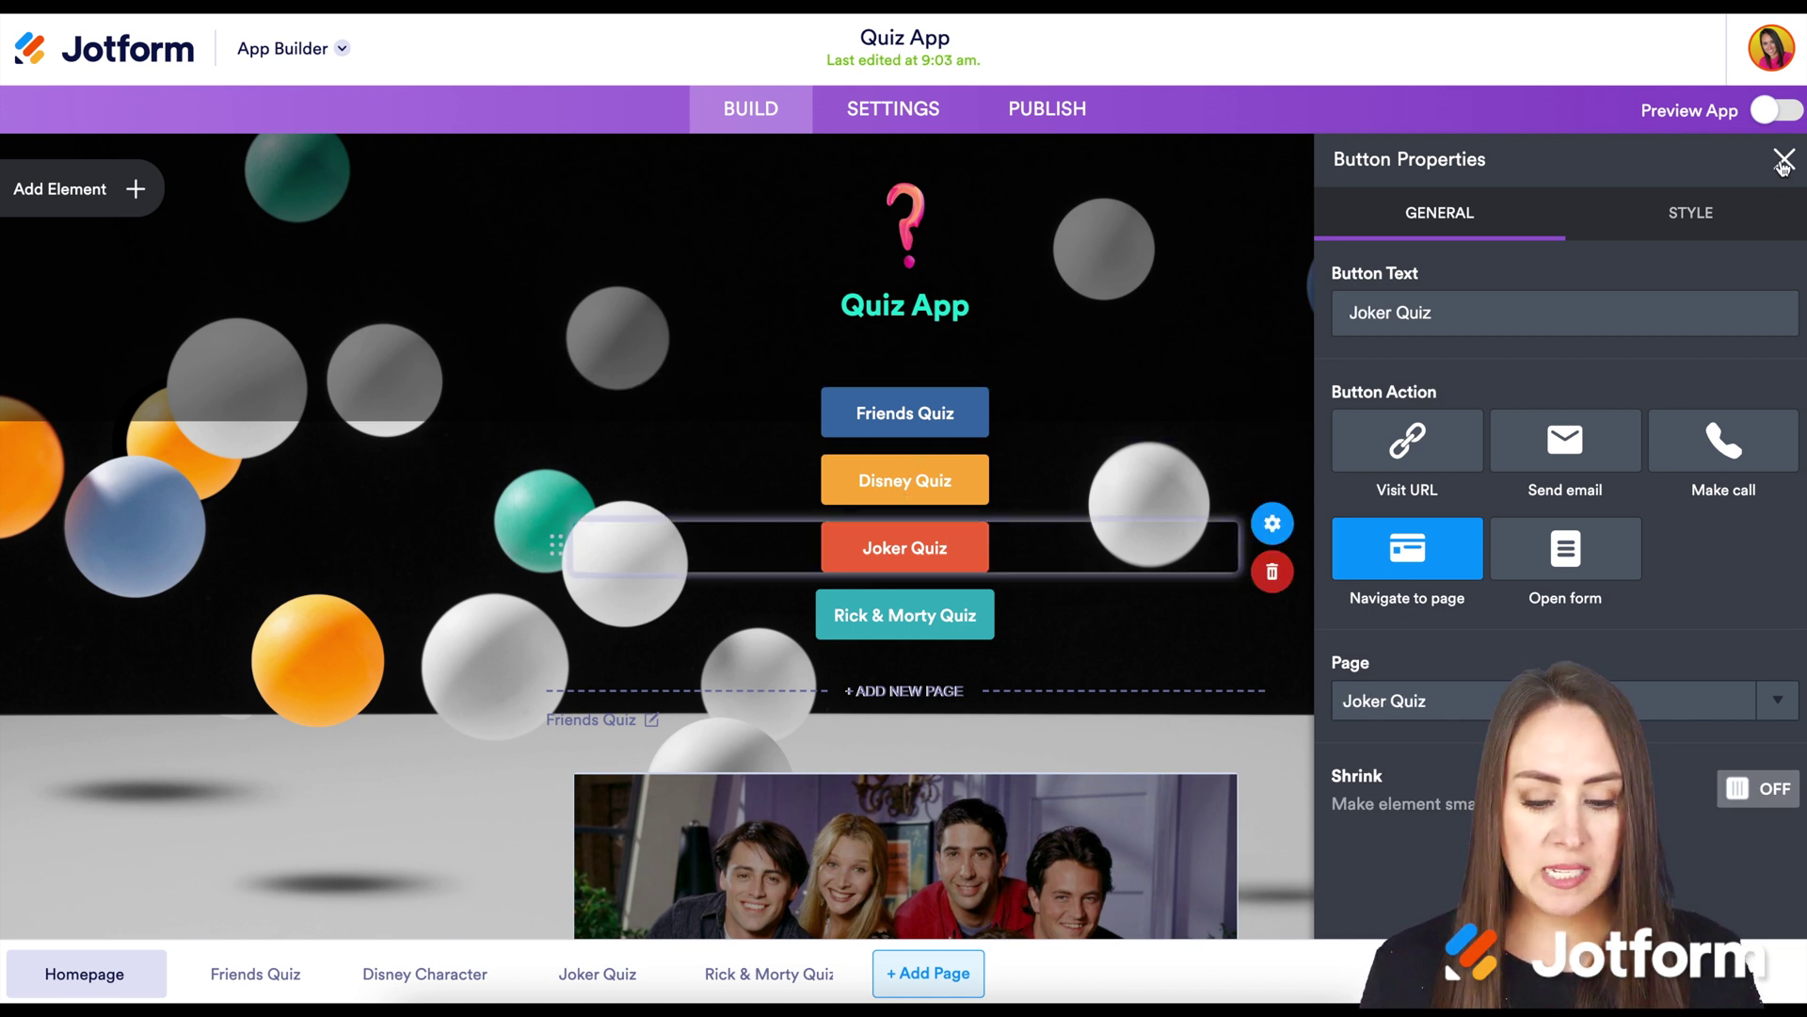
{"action": "left_click", "coordinate": [1243, 717]}
{"action": "scroll", "coordinate": [1242, 716], "scroll_direction": "down", "scroll_amount": 5}
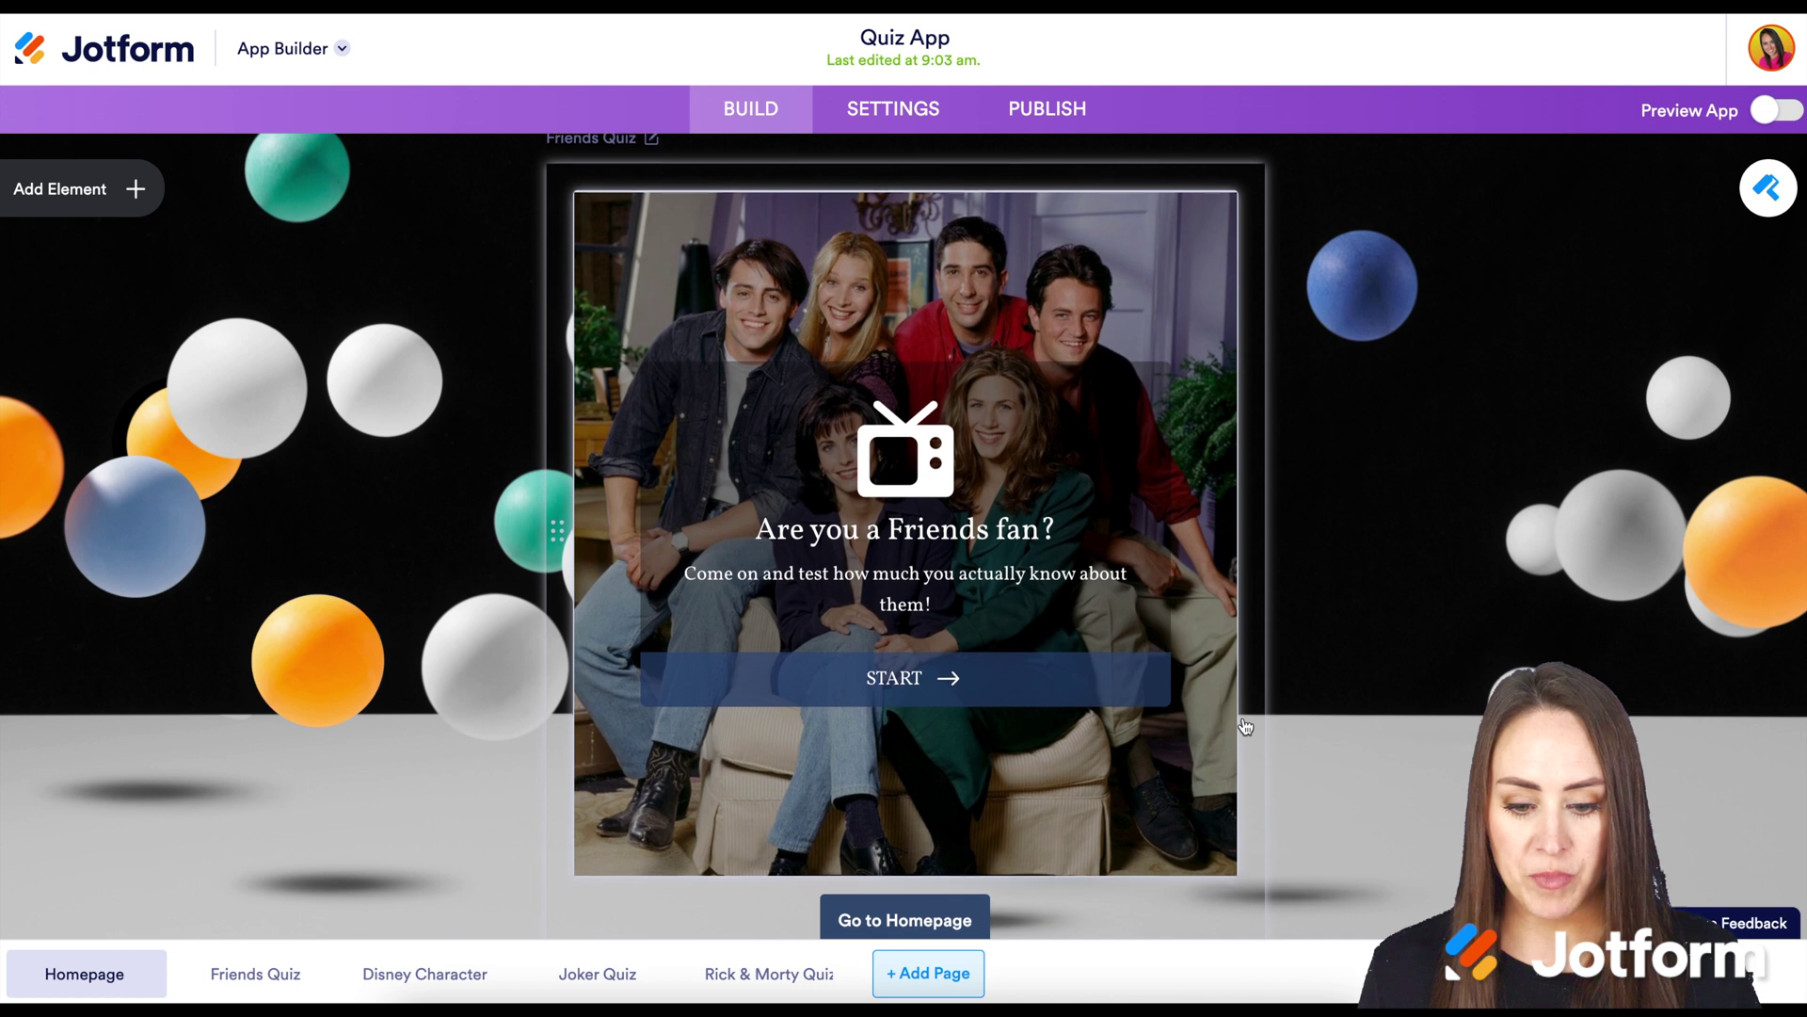
{"action": "left_click", "coordinate": [1163, 339]}
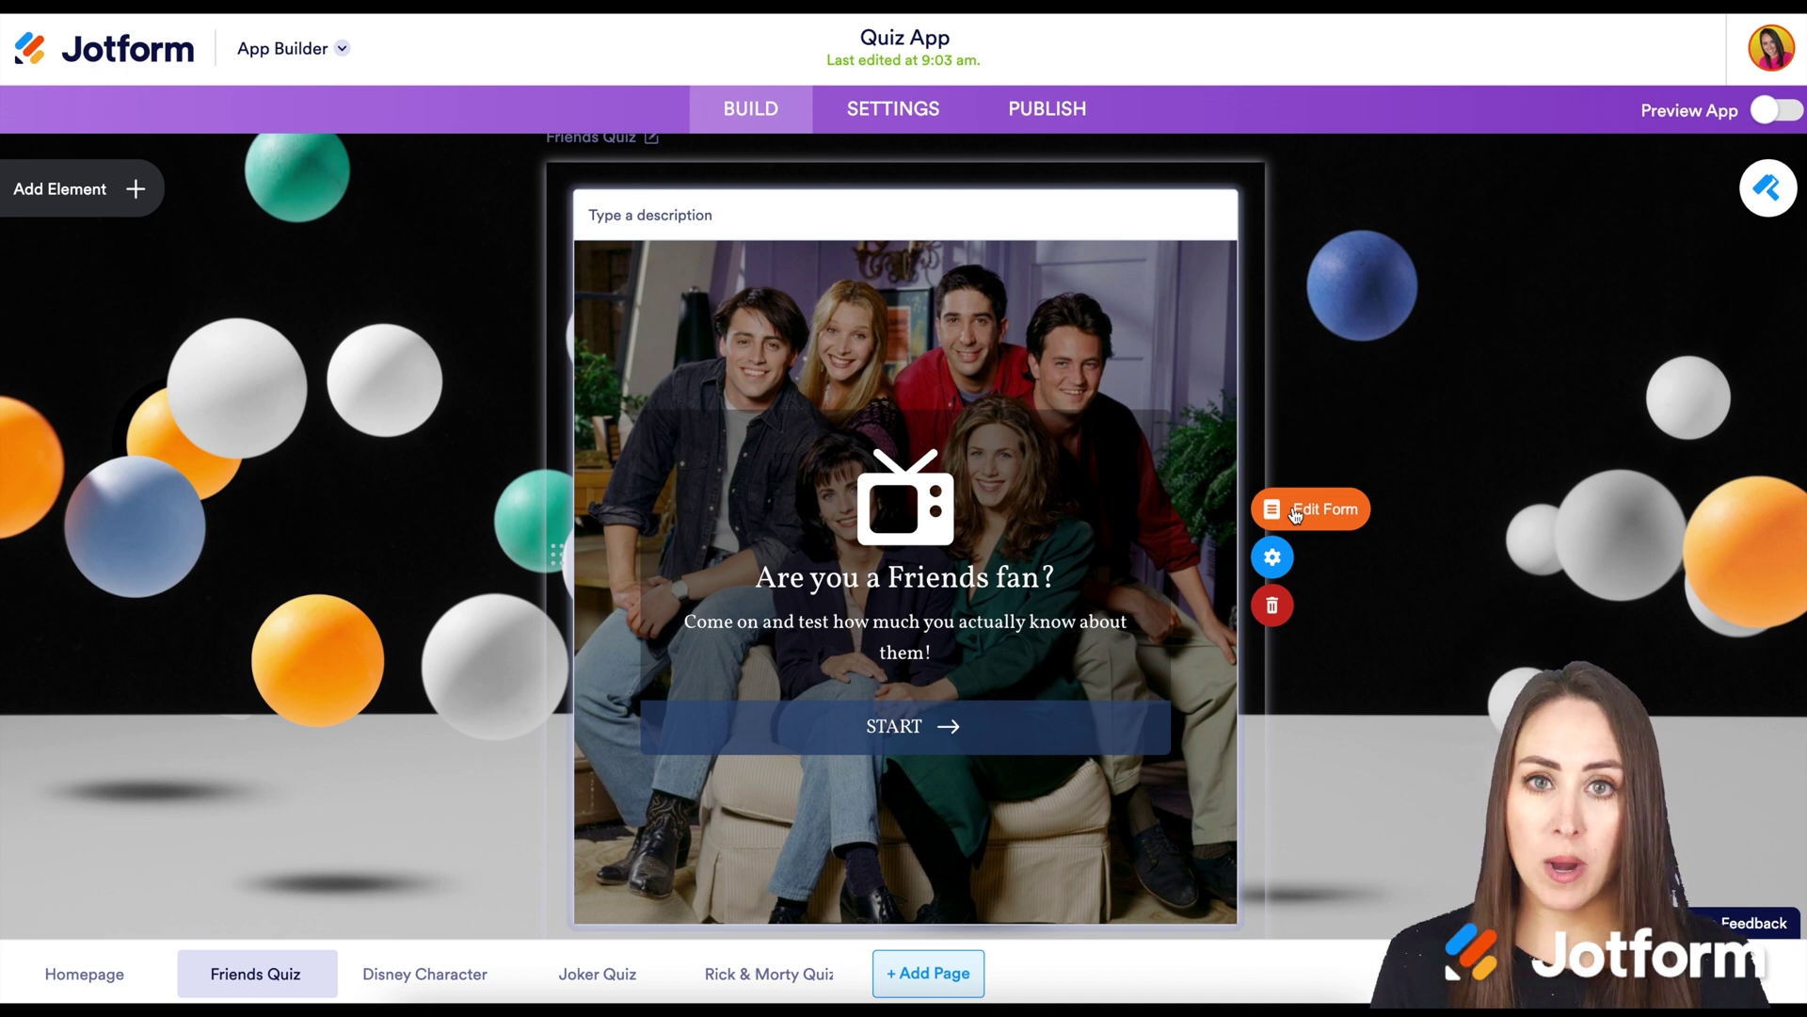
{"action": "left_click", "coordinate": [1323, 511]}
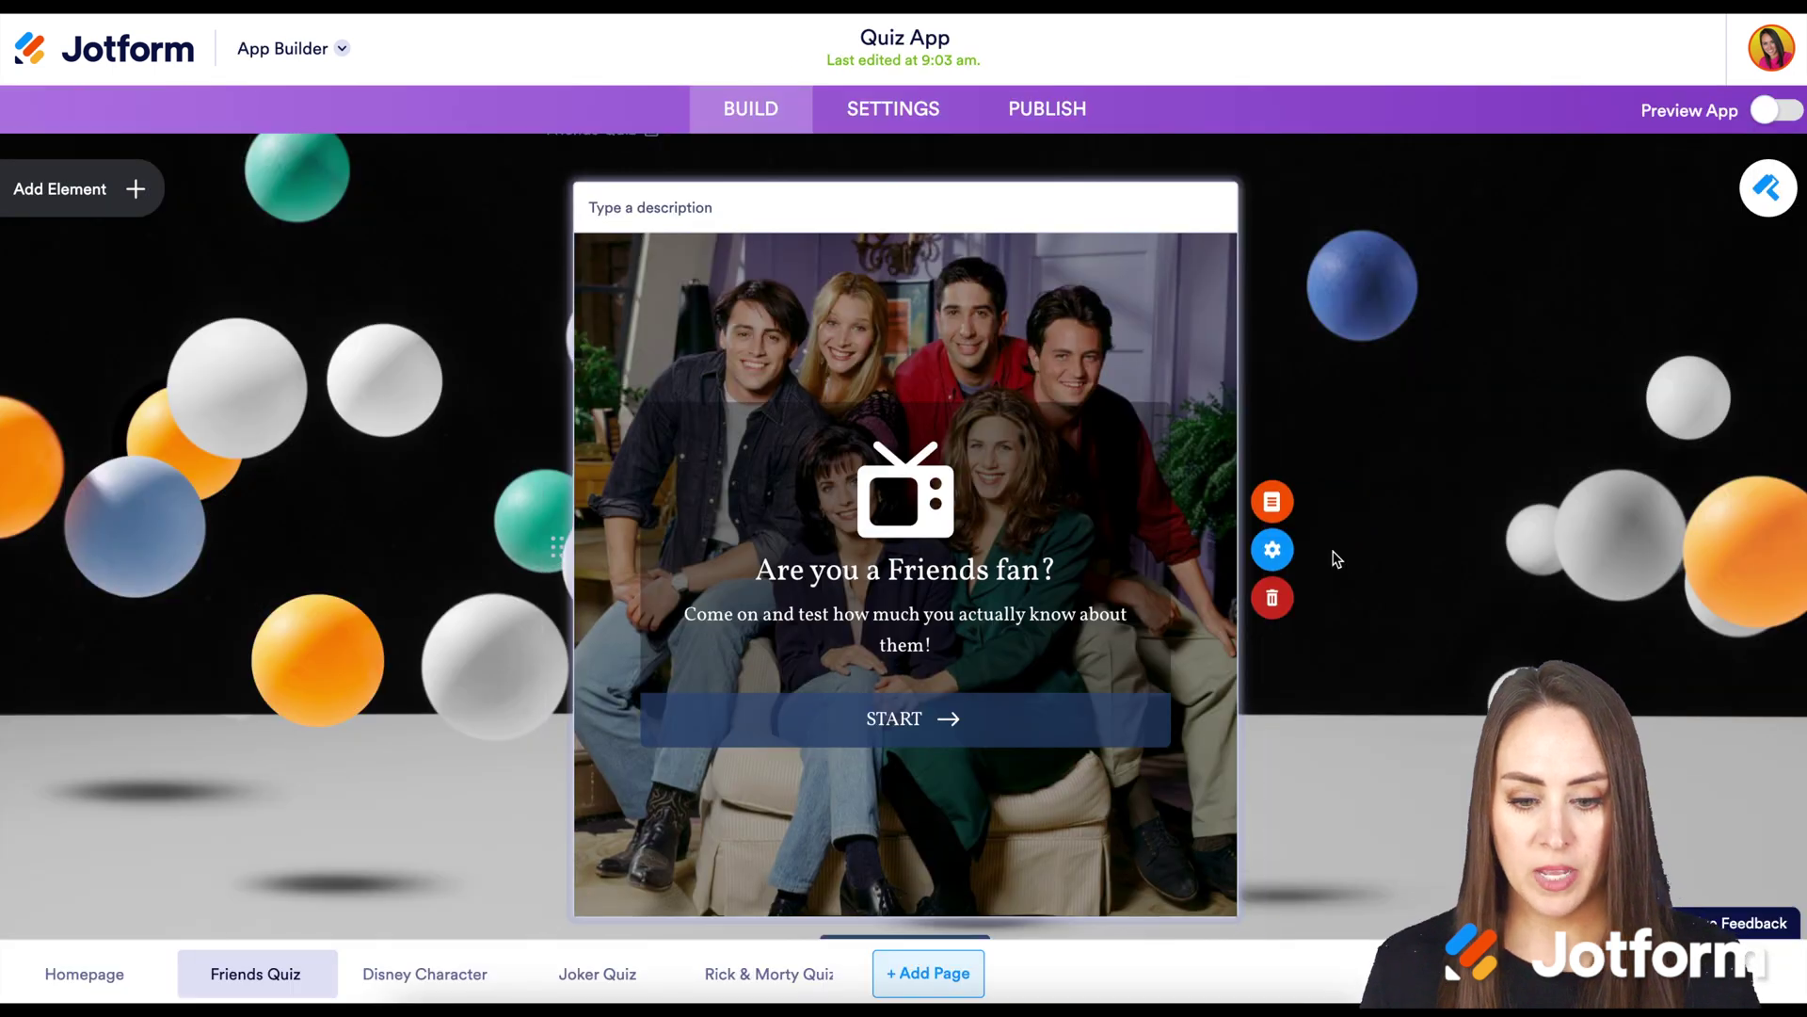
{"action": "scroll", "coordinate": [1331, 556], "scroll_direction": "down", "scroll_amount": 2}
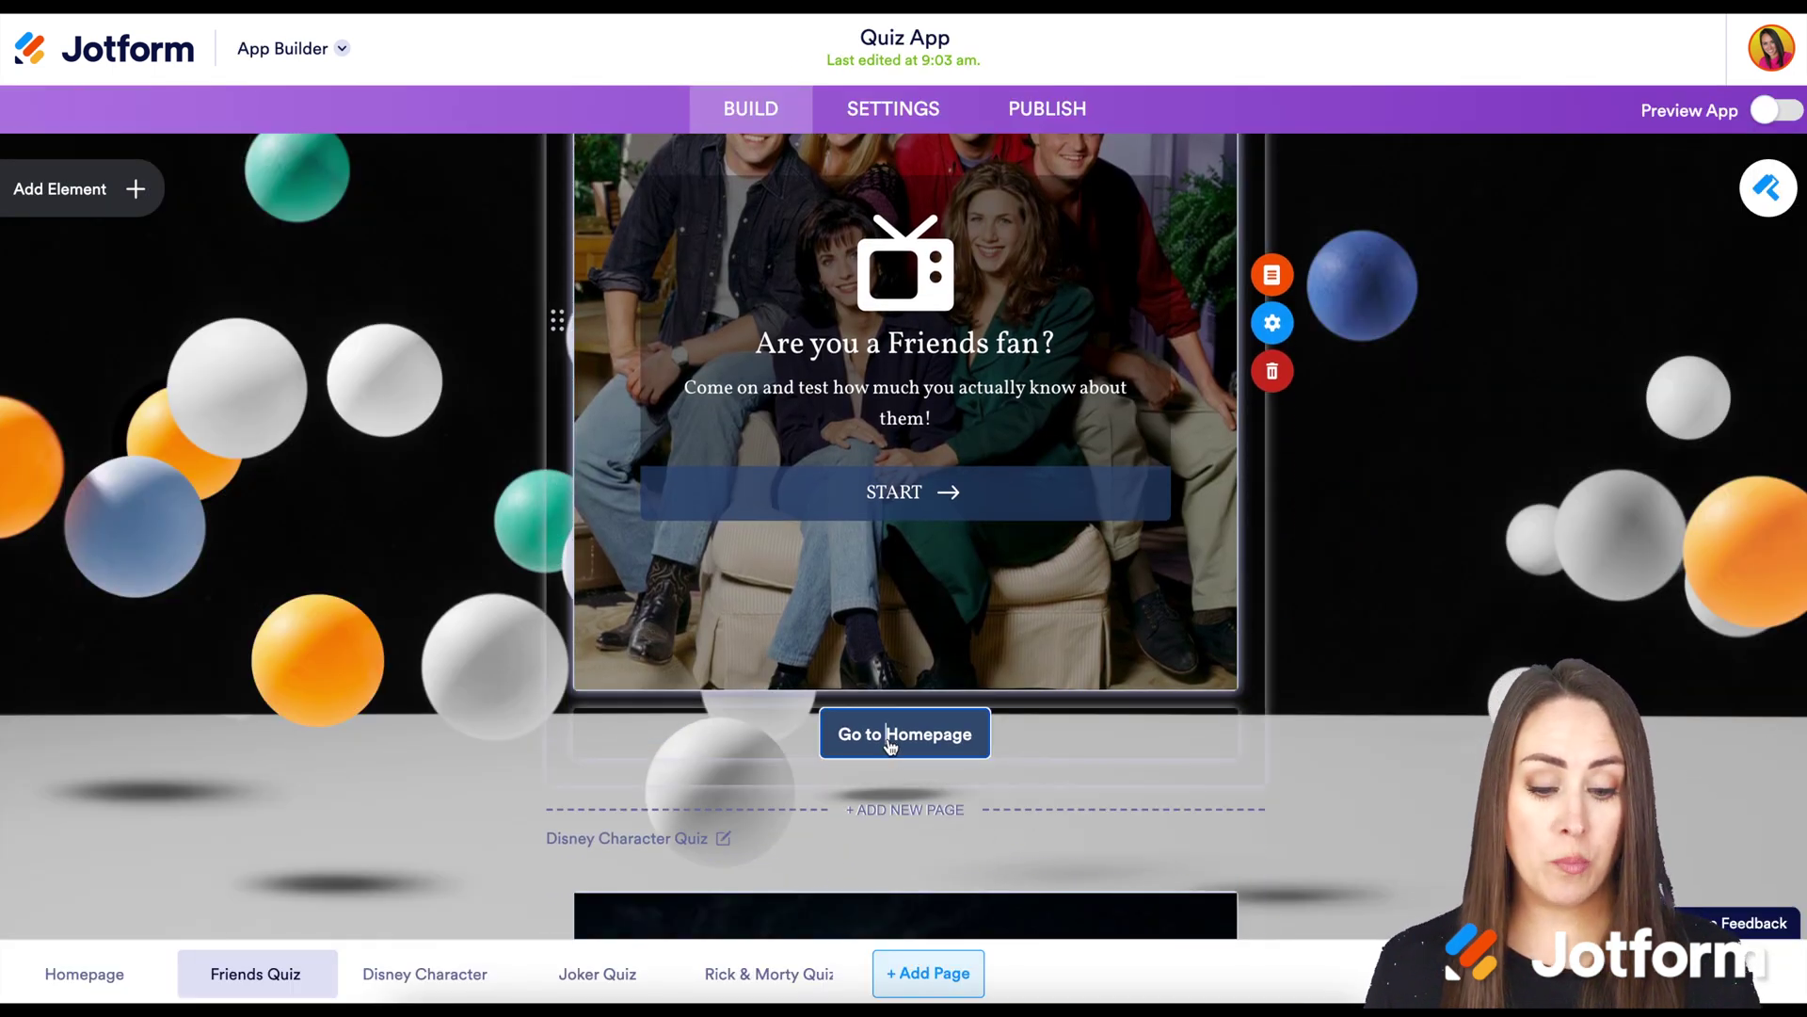
Step: Confirm the Friends Quiz page's Go to Homepage button navigates to the Homepage page
{"action": "scroll", "coordinate": [888, 737], "scroll_direction": "down", "scroll_amount": 1}
{"action": "left_click", "coordinate": [1268, 668]}
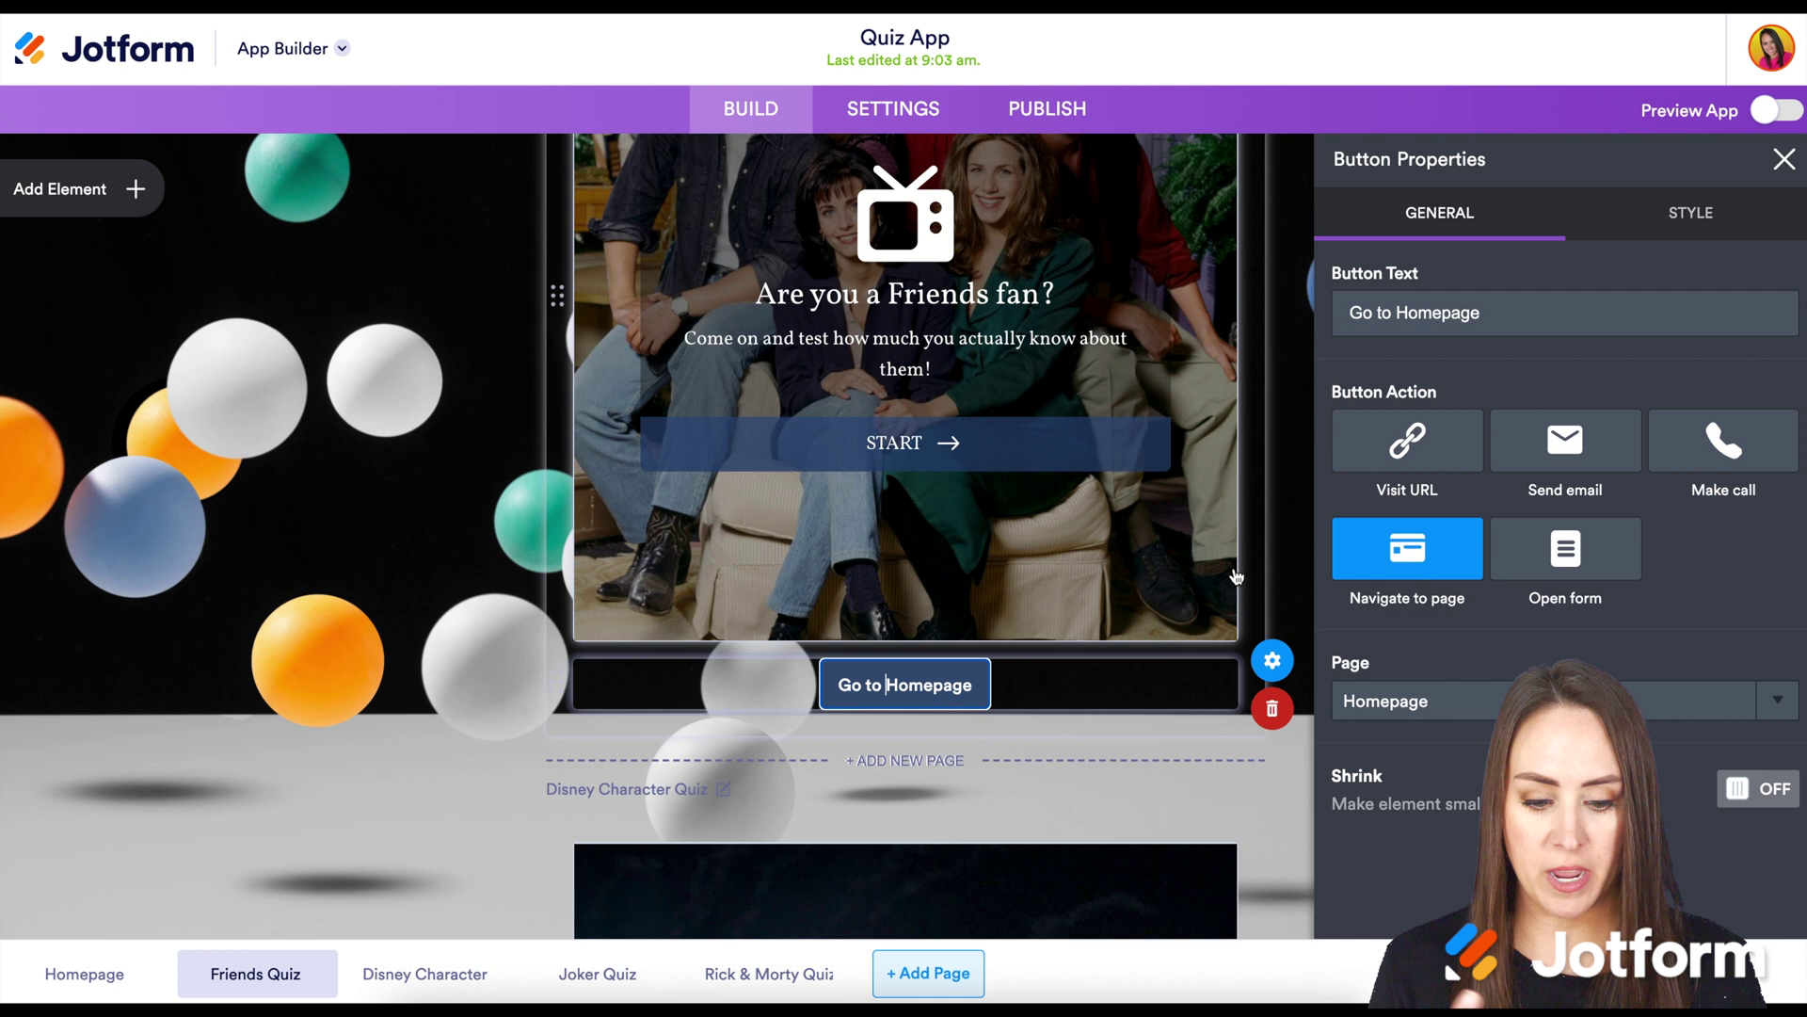
{"action": "scroll", "coordinate": [1440, 387], "scroll_direction": "up", "scroll_amount": 10}
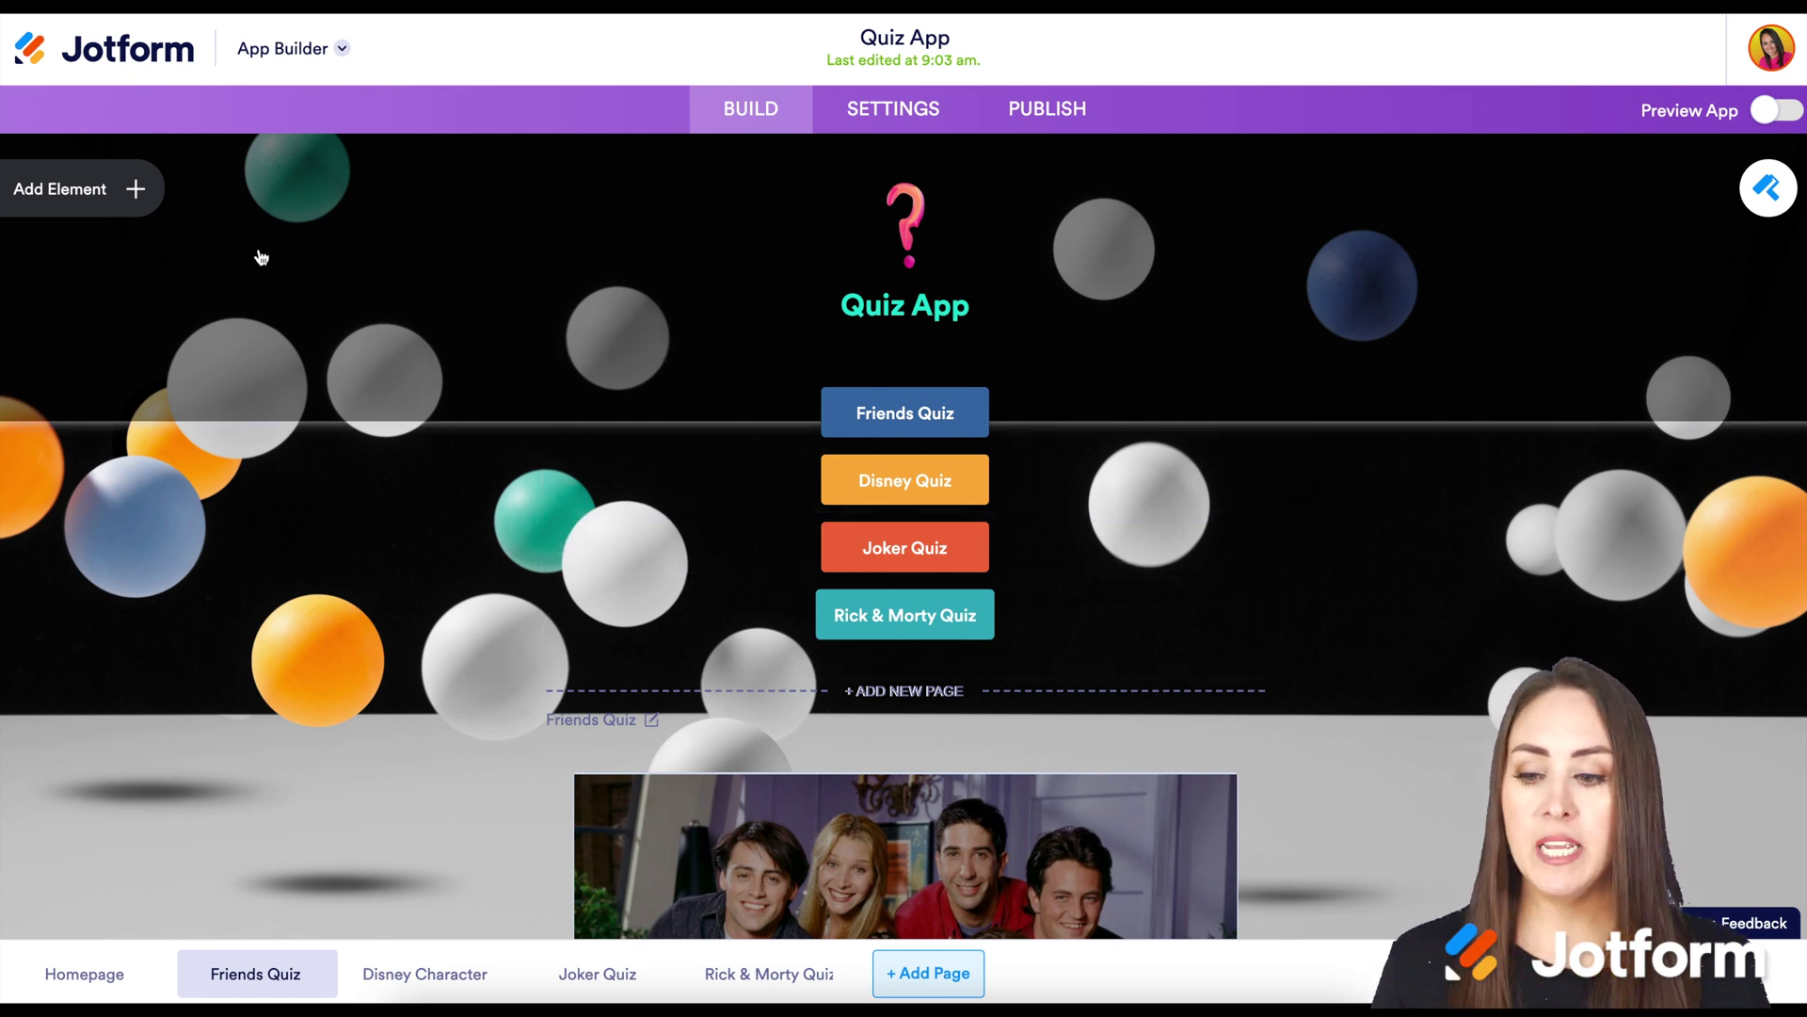
Step: Open App Elements, tick Menu Order and Table Reservation forms, then close the form picker unadded
{"action": "left_click", "coordinate": [124, 201]}
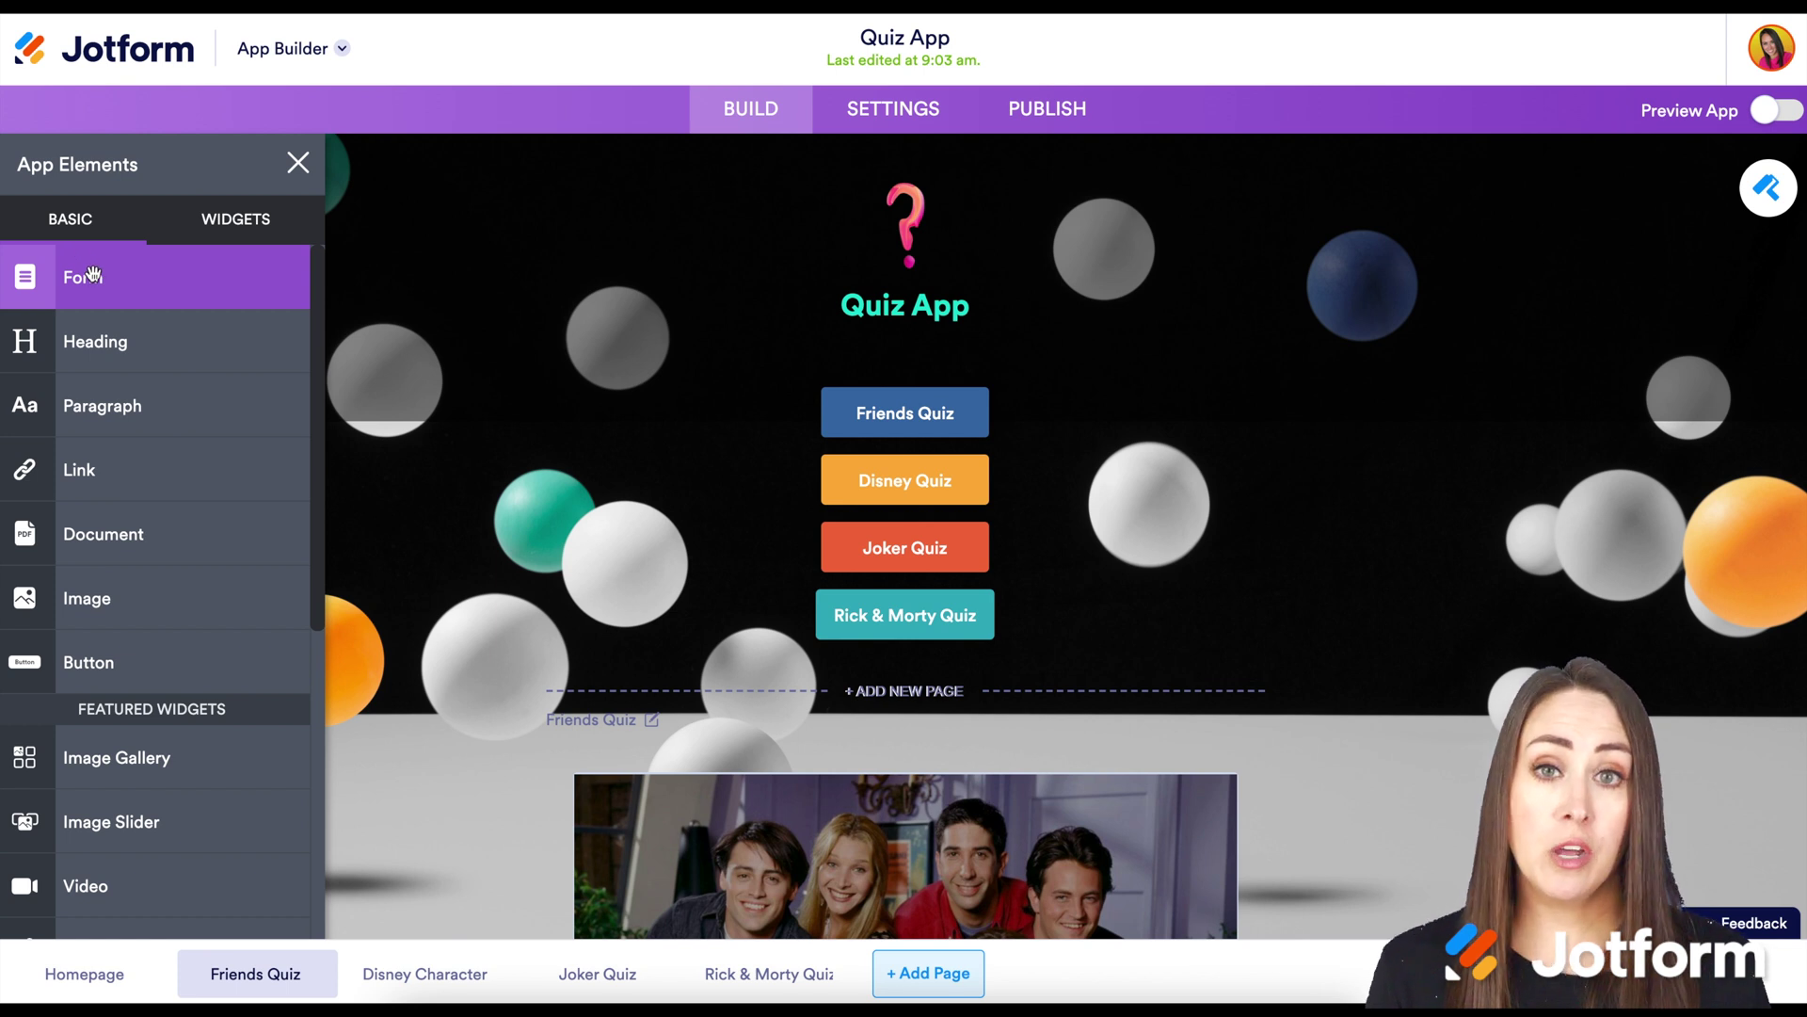
{"action": "left_click", "coordinate": [92, 273]}
{"action": "scroll", "coordinate": [664, 597], "scroll_direction": "down", "scroll_amount": 5}
{"action": "scroll", "coordinate": [659, 597], "scroll_direction": "down", "scroll_amount": 5}
{"action": "left_click", "coordinate": [629, 560]}
{"action": "left_click", "coordinate": [630, 656]}
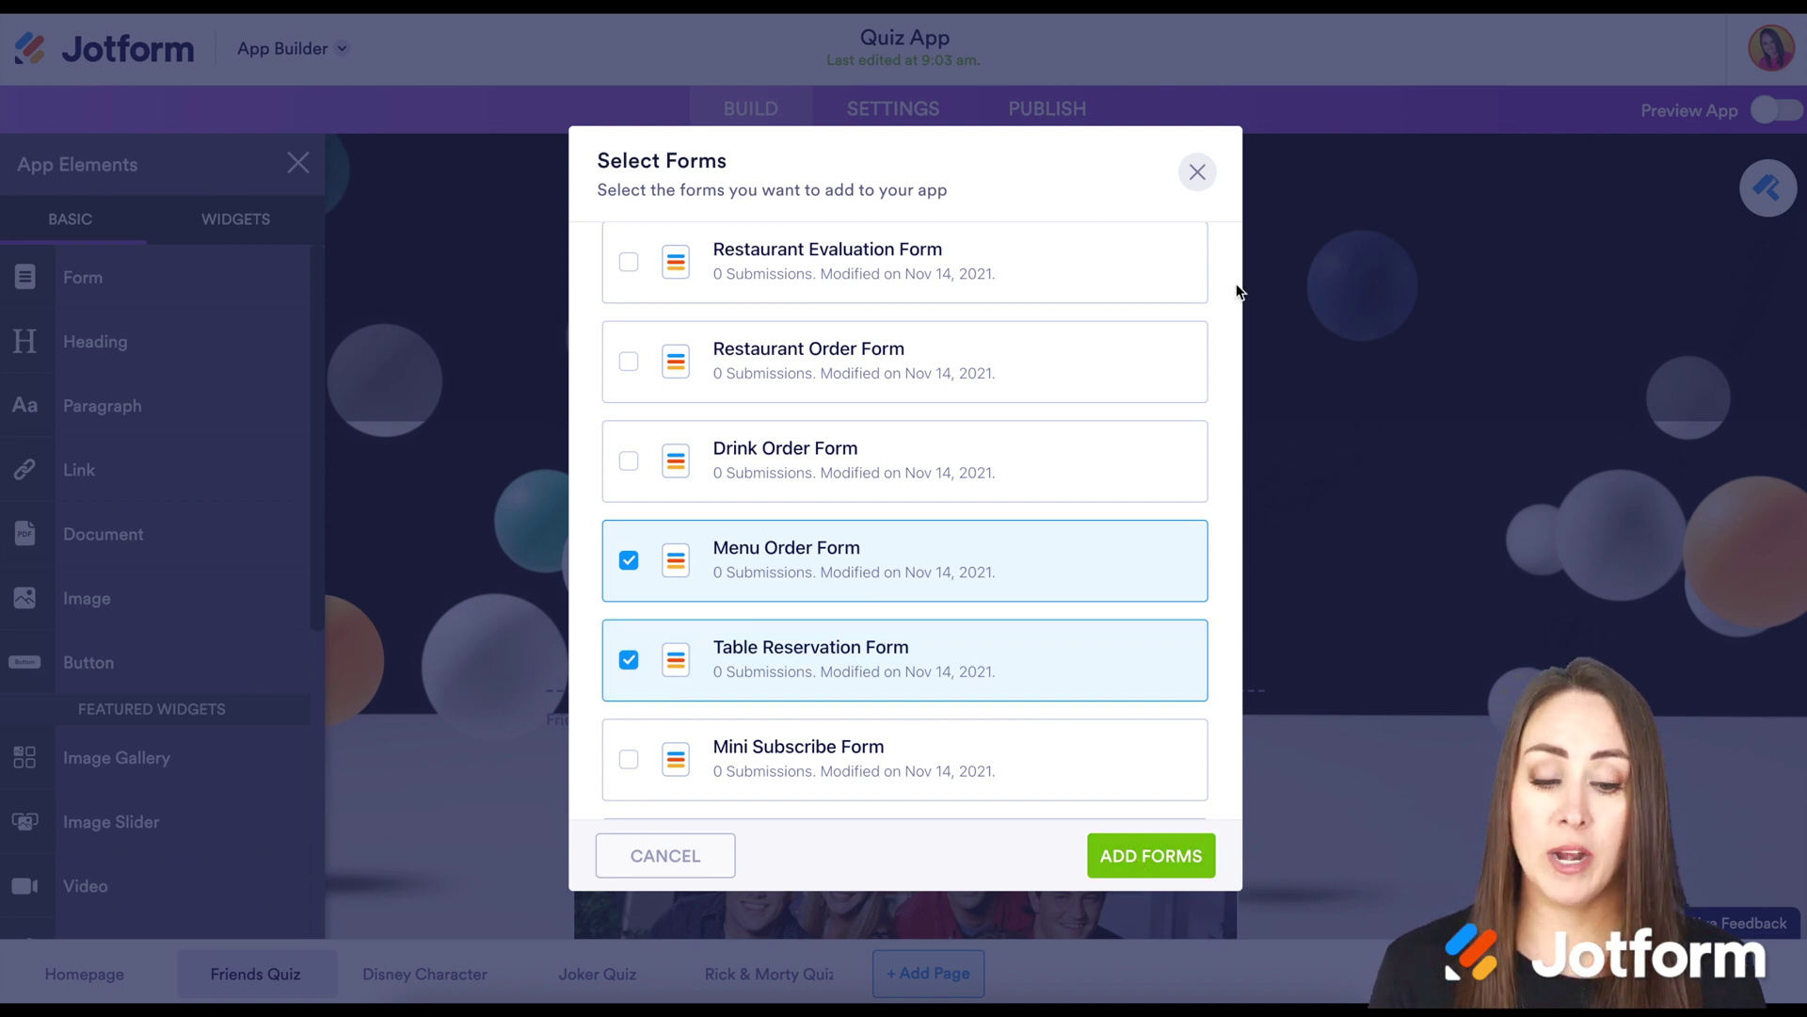
{"action": "left_click", "coordinate": [1197, 173]}
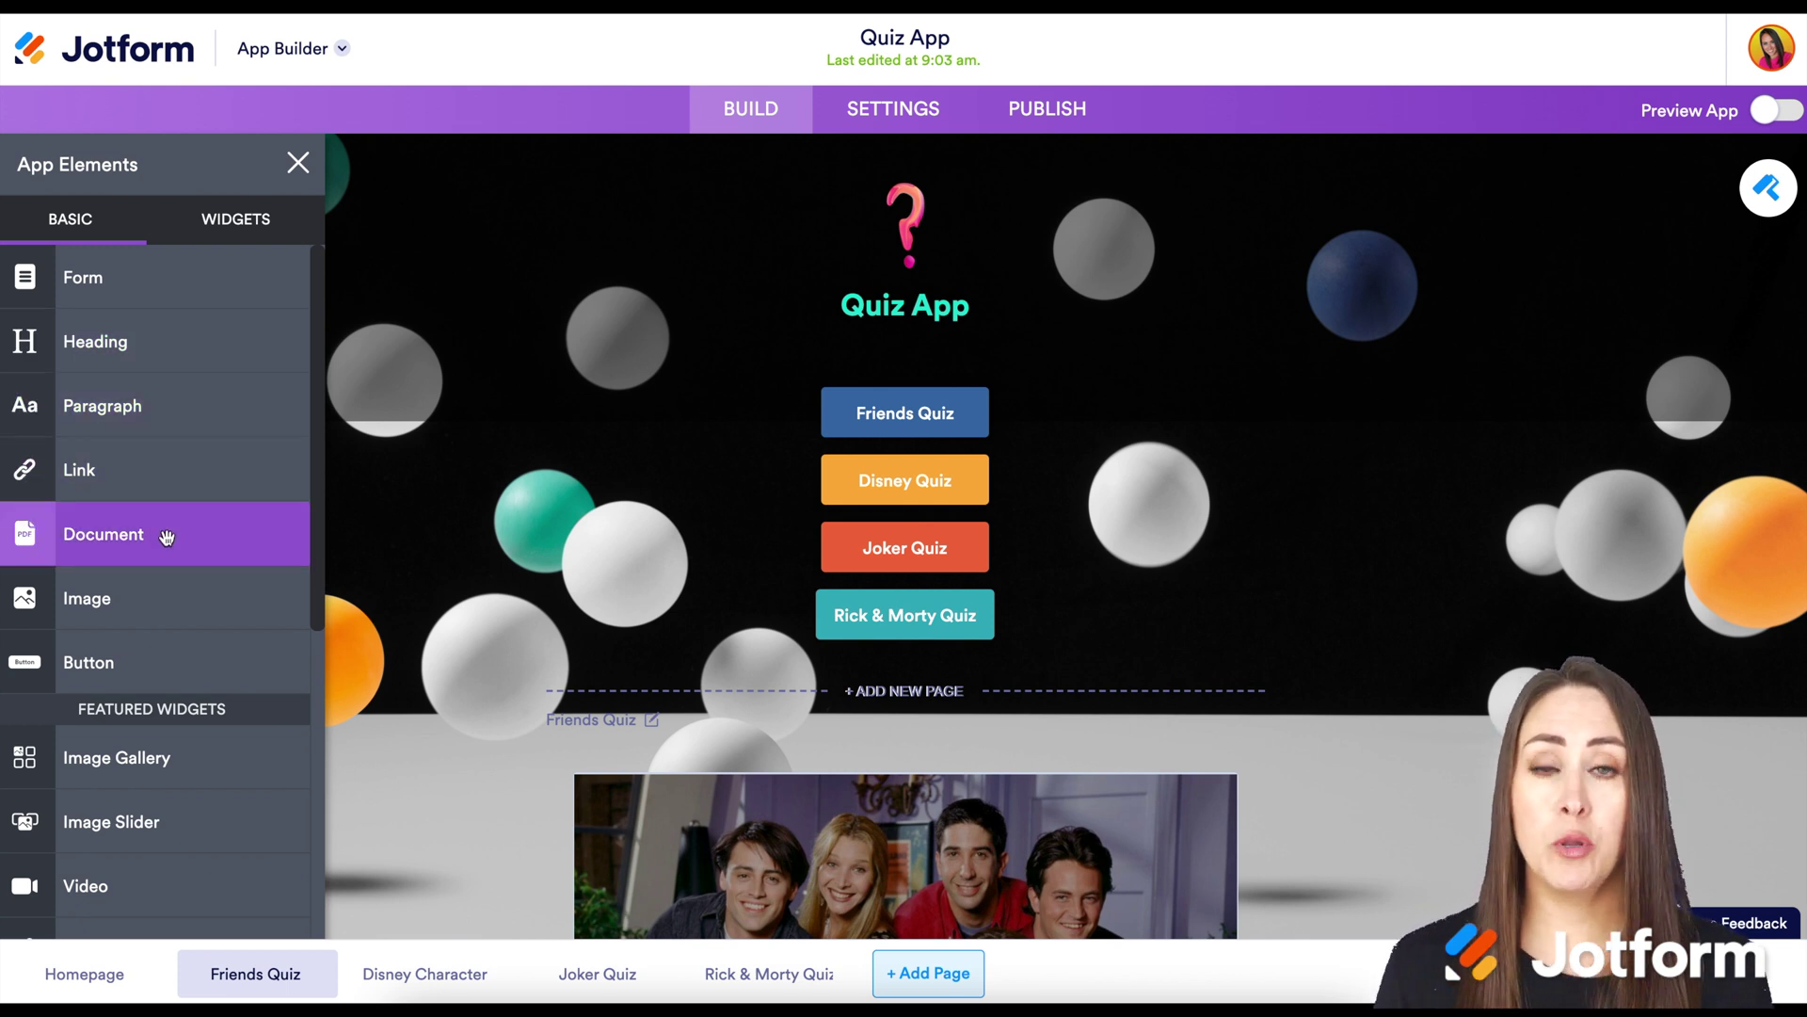
{"action": "scroll", "coordinate": [167, 536], "scroll_direction": "down", "scroll_amount": 2}
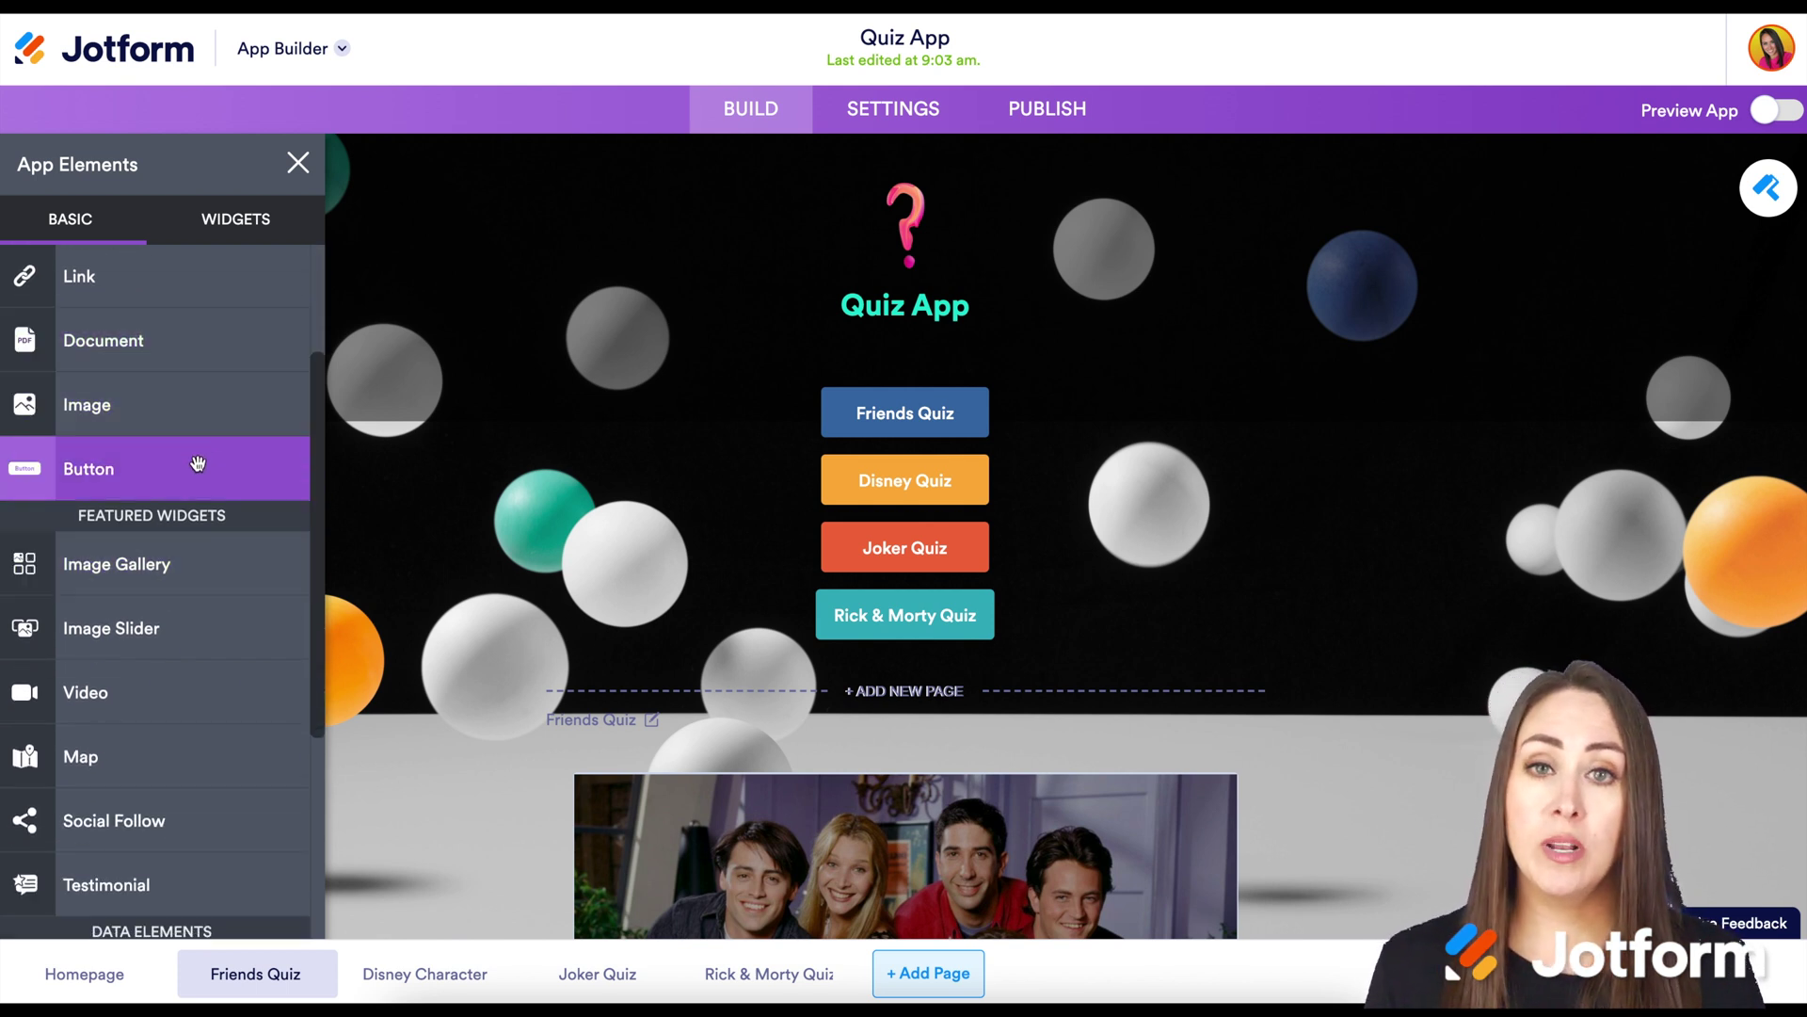
{"action": "scroll", "coordinate": [197, 463], "scroll_direction": "down", "scroll_amount": 3}
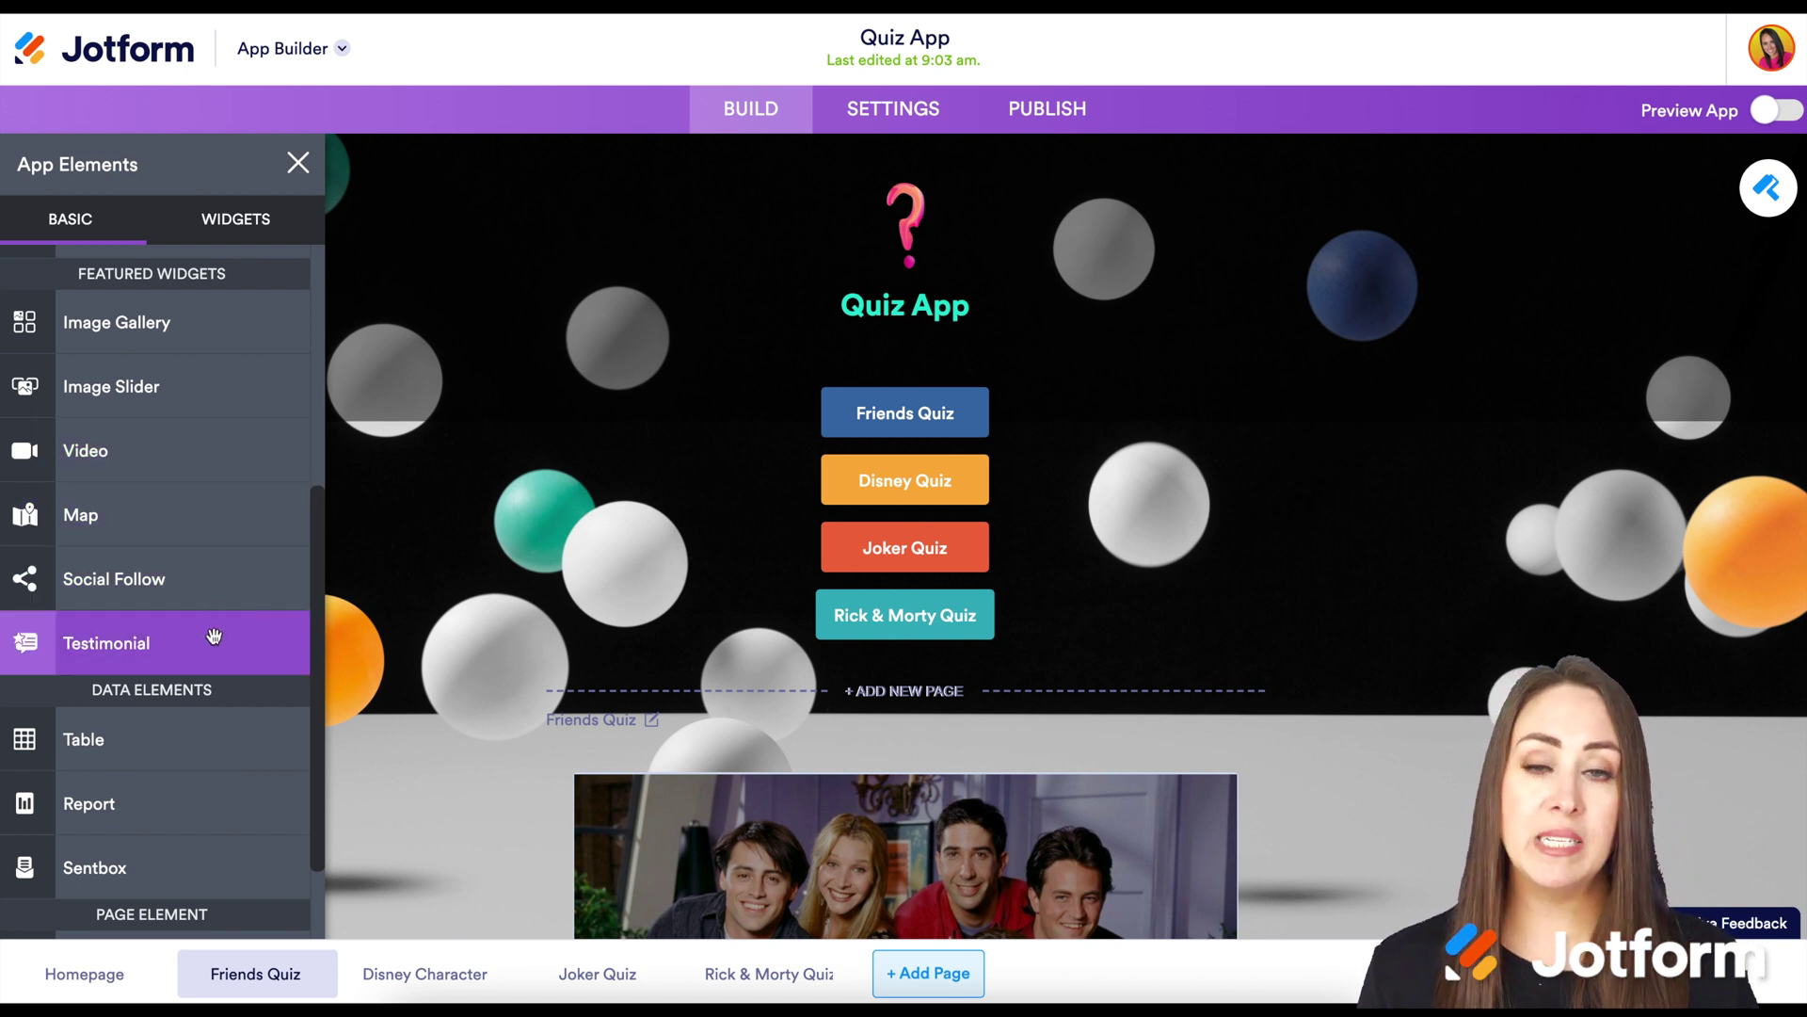
{"action": "scroll", "coordinate": [214, 638], "scroll_direction": "down", "scroll_amount": 1}
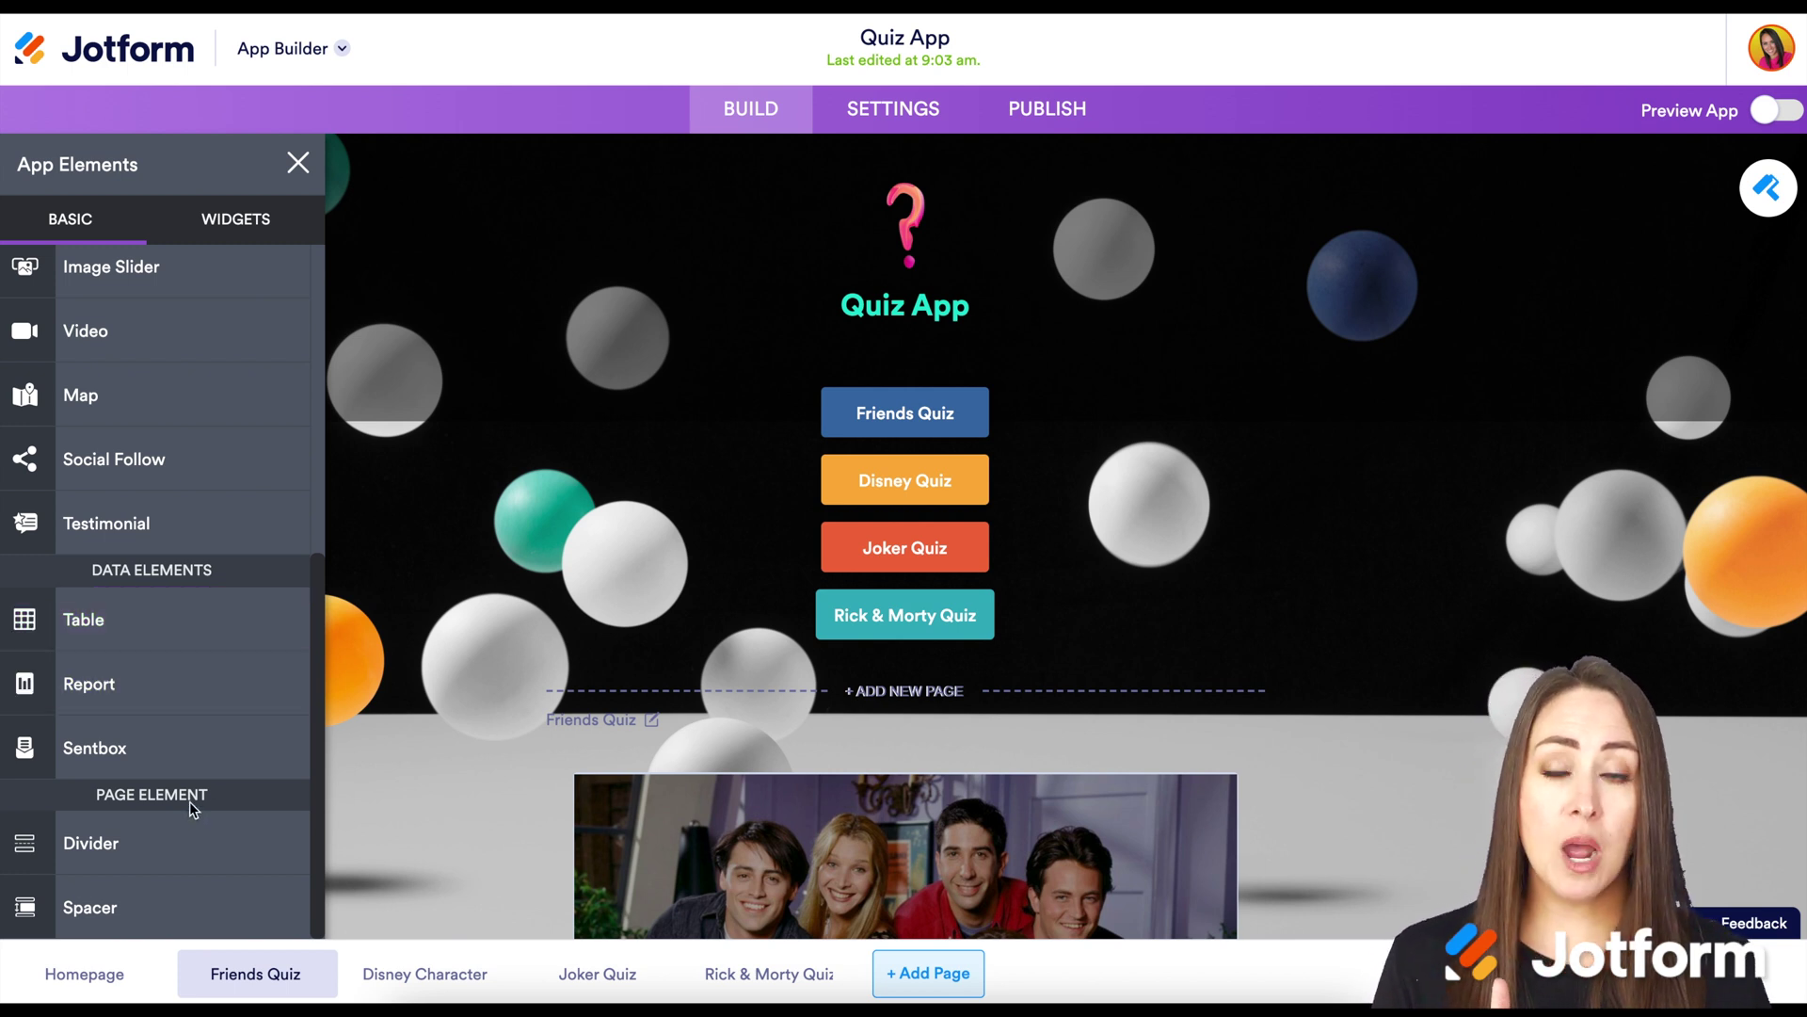
{"action": "left_click", "coordinate": [250, 235]}
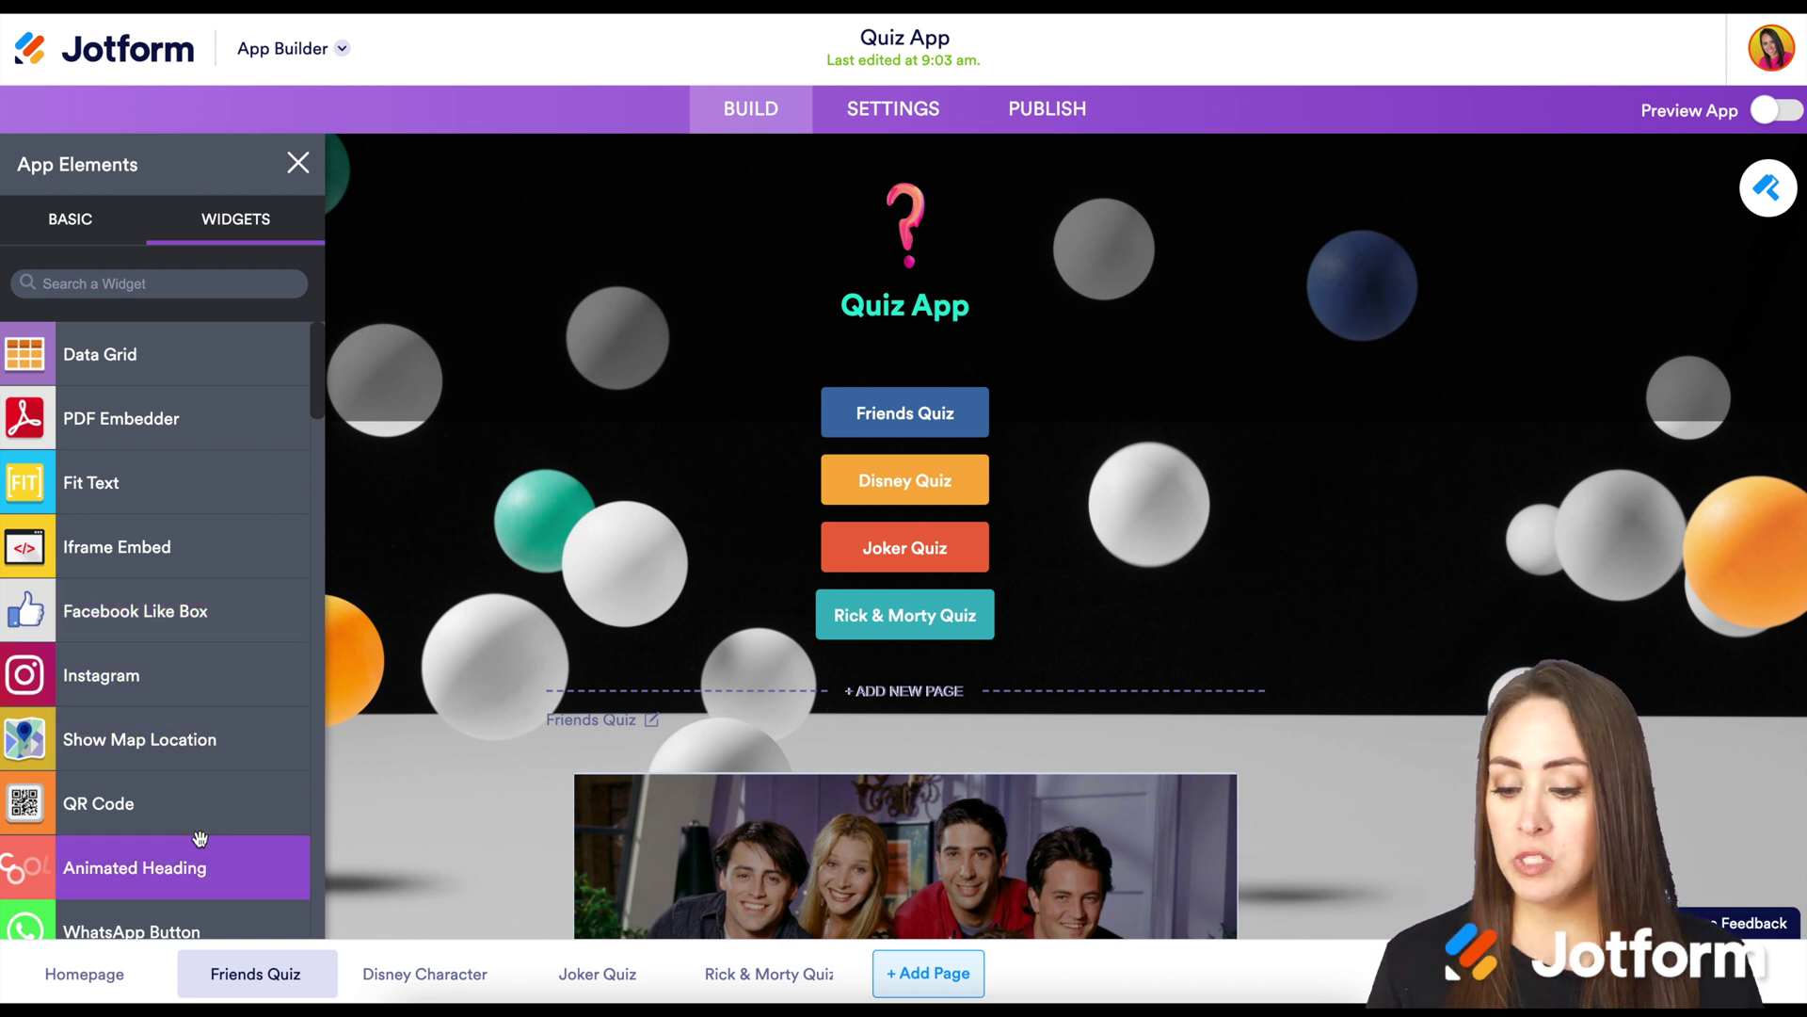
{"action": "scroll", "coordinate": [199, 837], "scroll_direction": "down", "scroll_amount": 2}
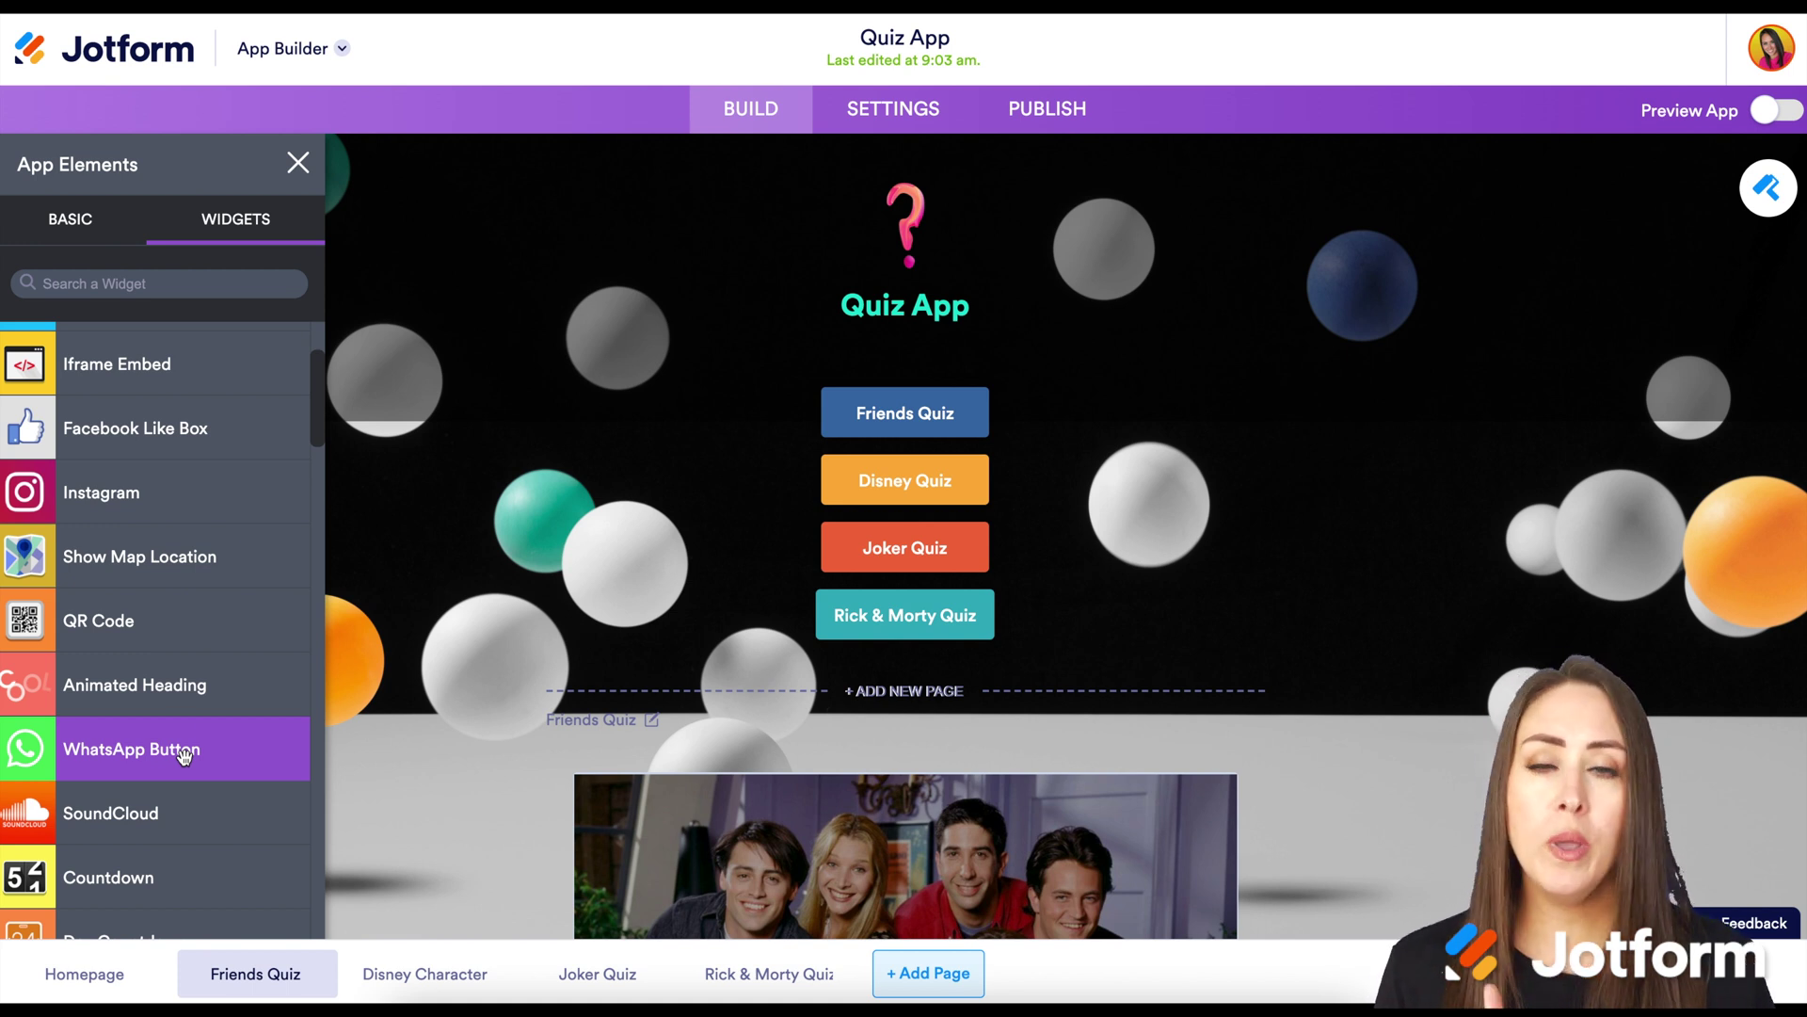
{"action": "left_click", "coordinate": [70, 218]}
{"action": "scroll", "coordinate": [184, 416], "scroll_direction": "up", "scroll_amount": 1}
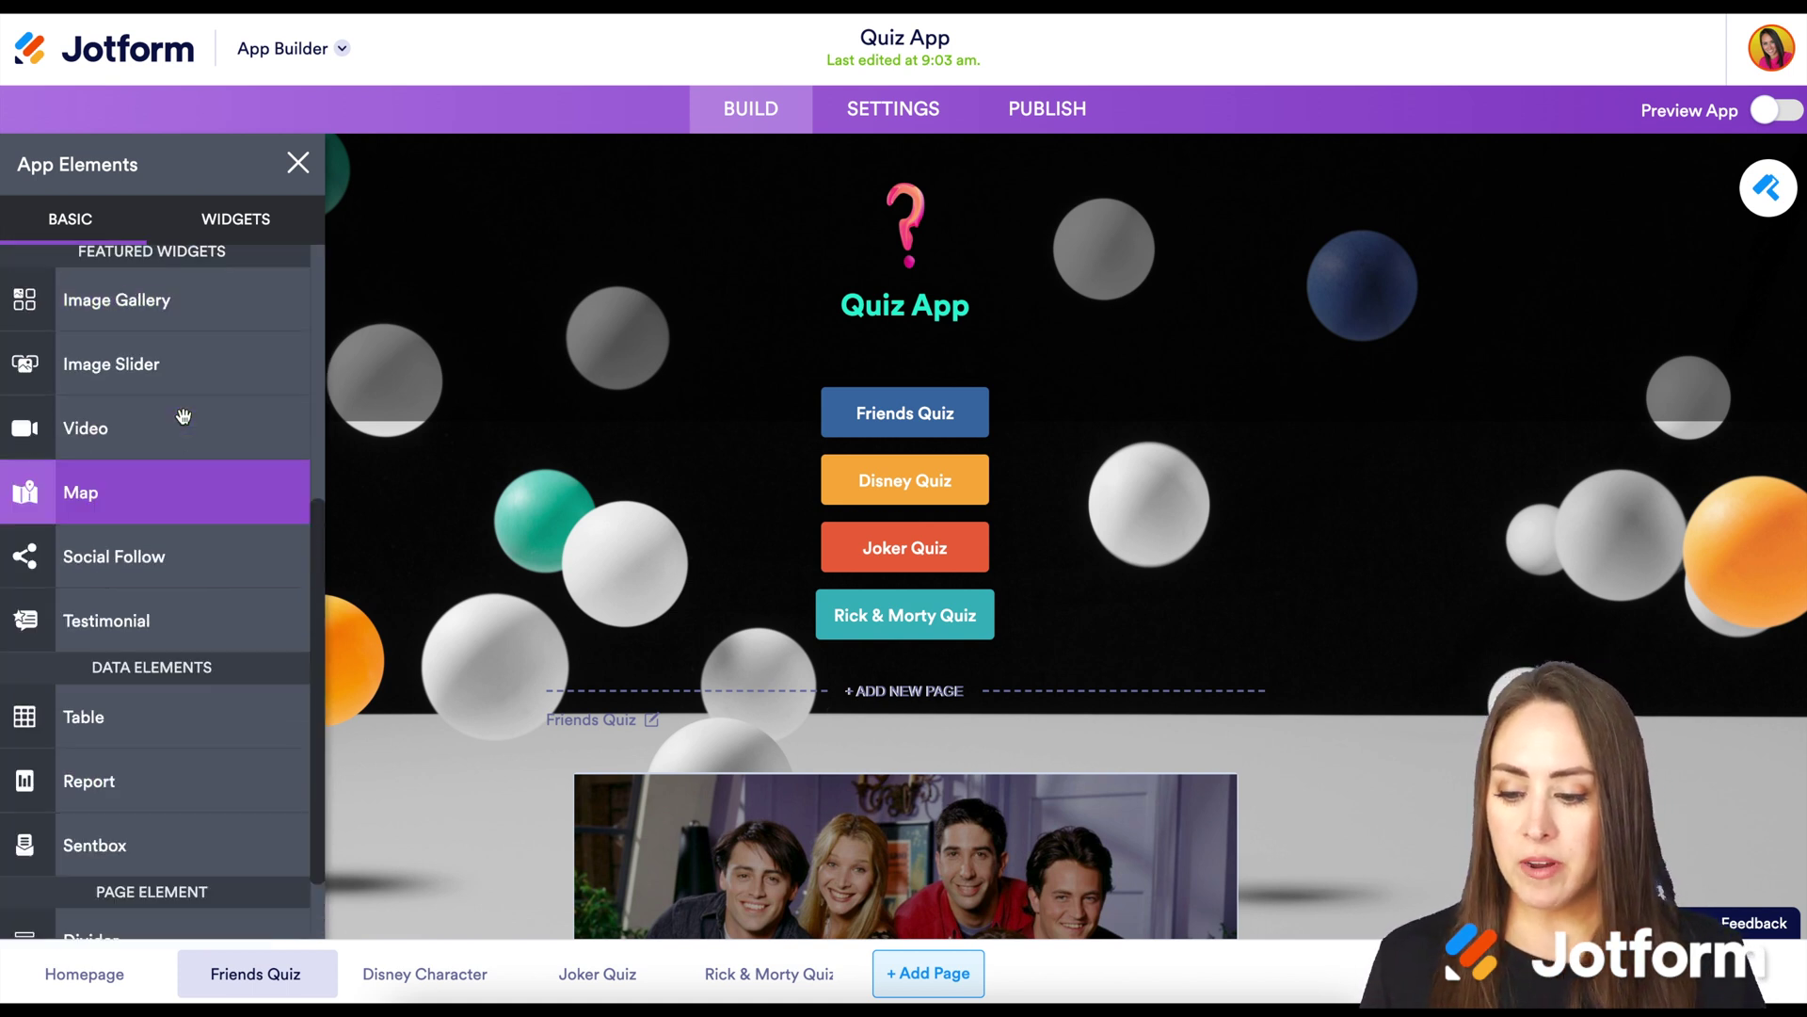
{"action": "scroll", "coordinate": [183, 416], "scroll_direction": "up", "scroll_amount": 5}
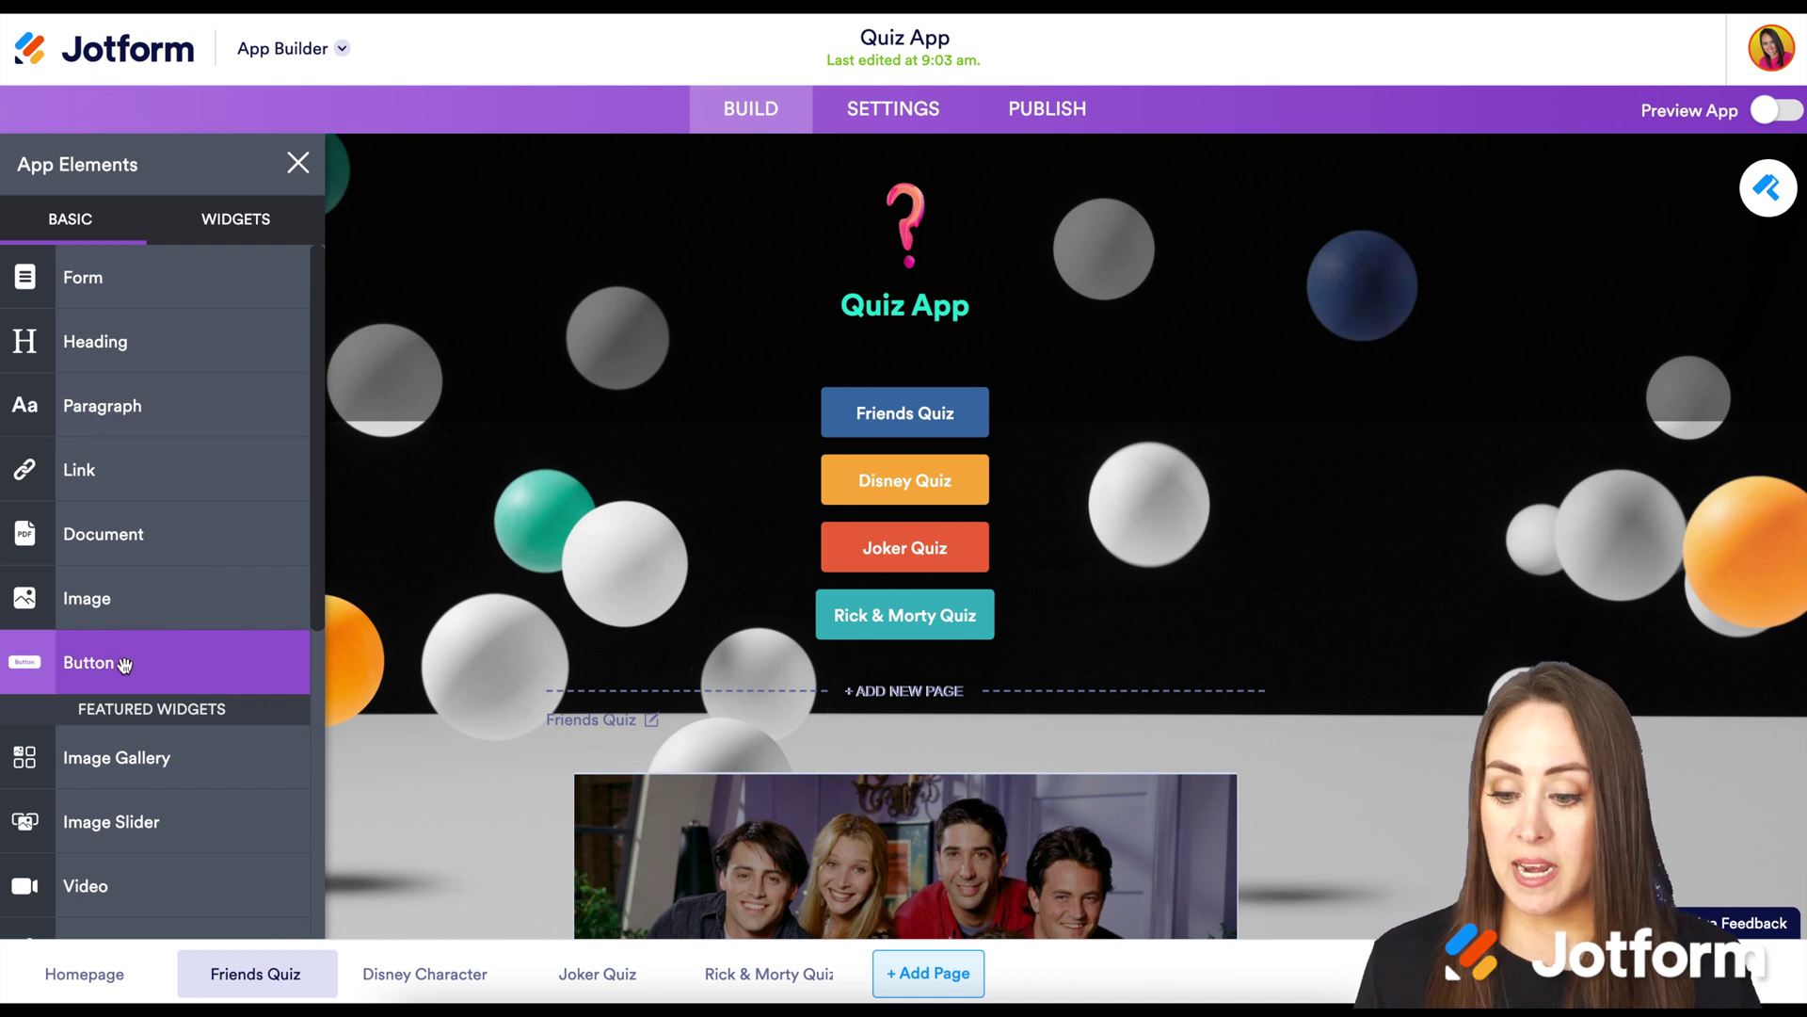
Step: Add a new button between Friends Quiz and Disney Quiz and review its style options
{"action": "left_click_drag", "start_coordinate": [125, 665], "coordinate": [916, 470]}
{"action": "left_click", "coordinate": [1271, 456]}
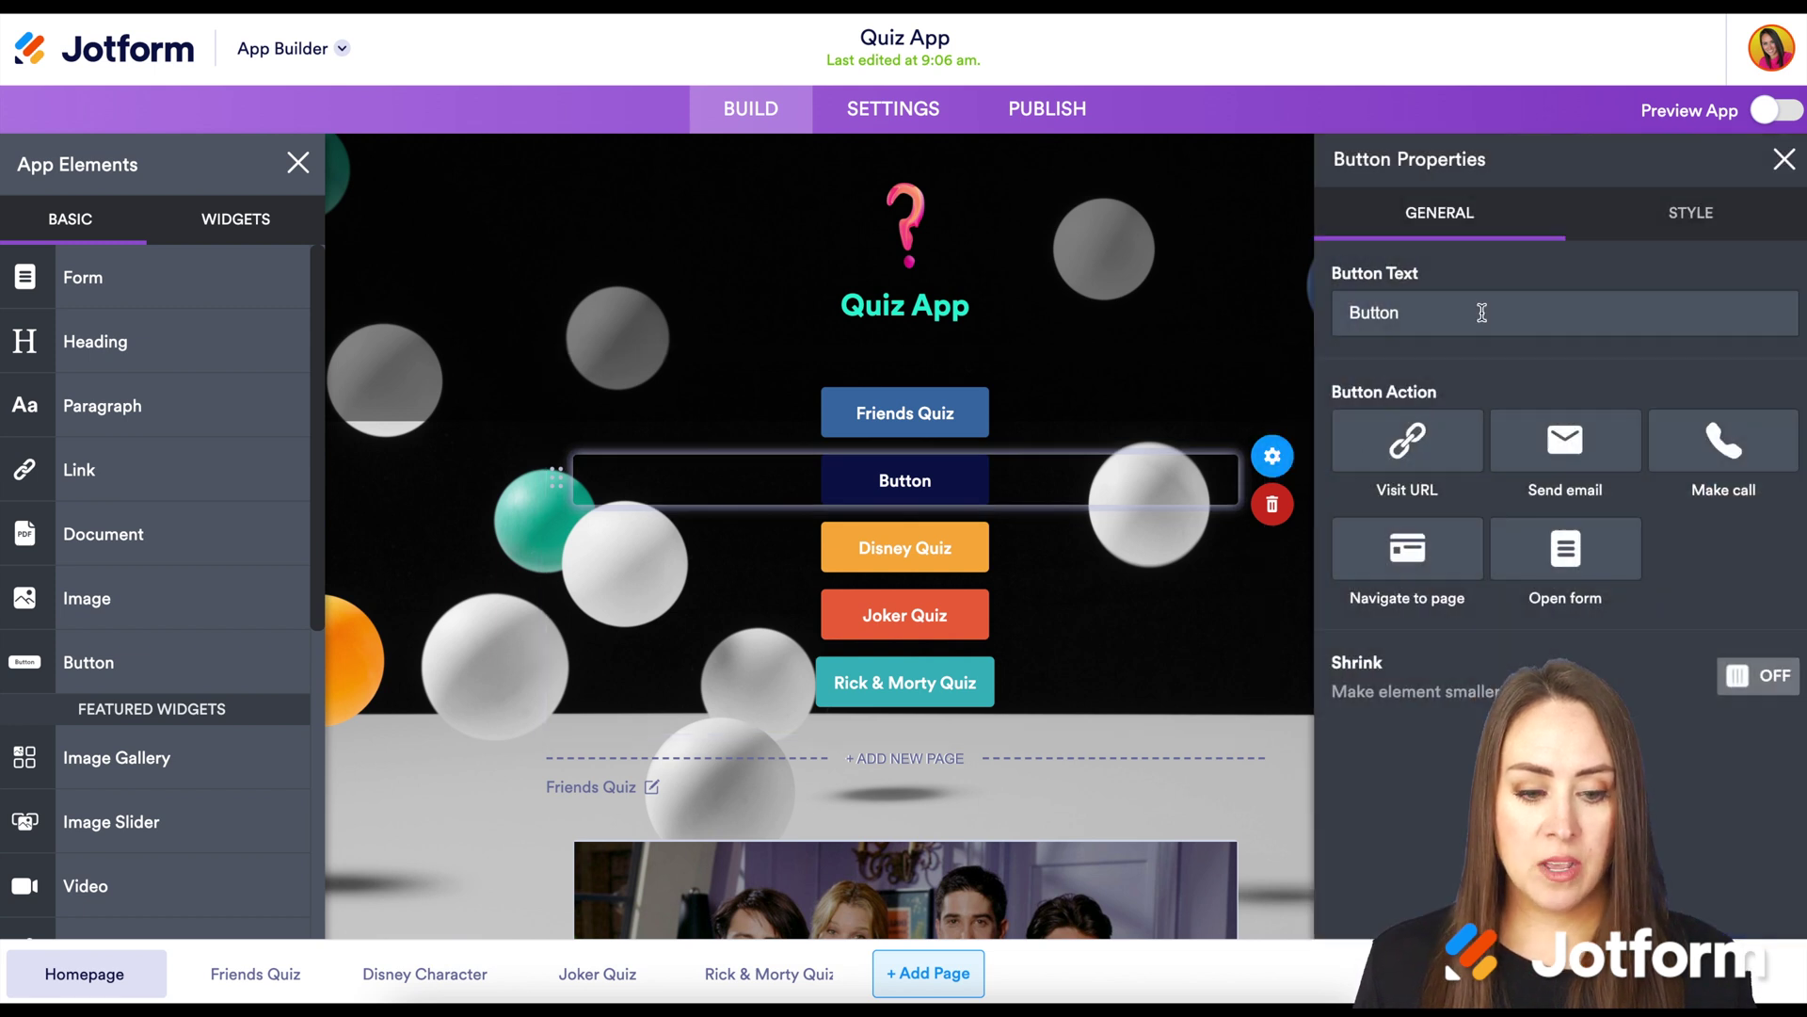
{"action": "left_click", "coordinate": [1699, 216]}
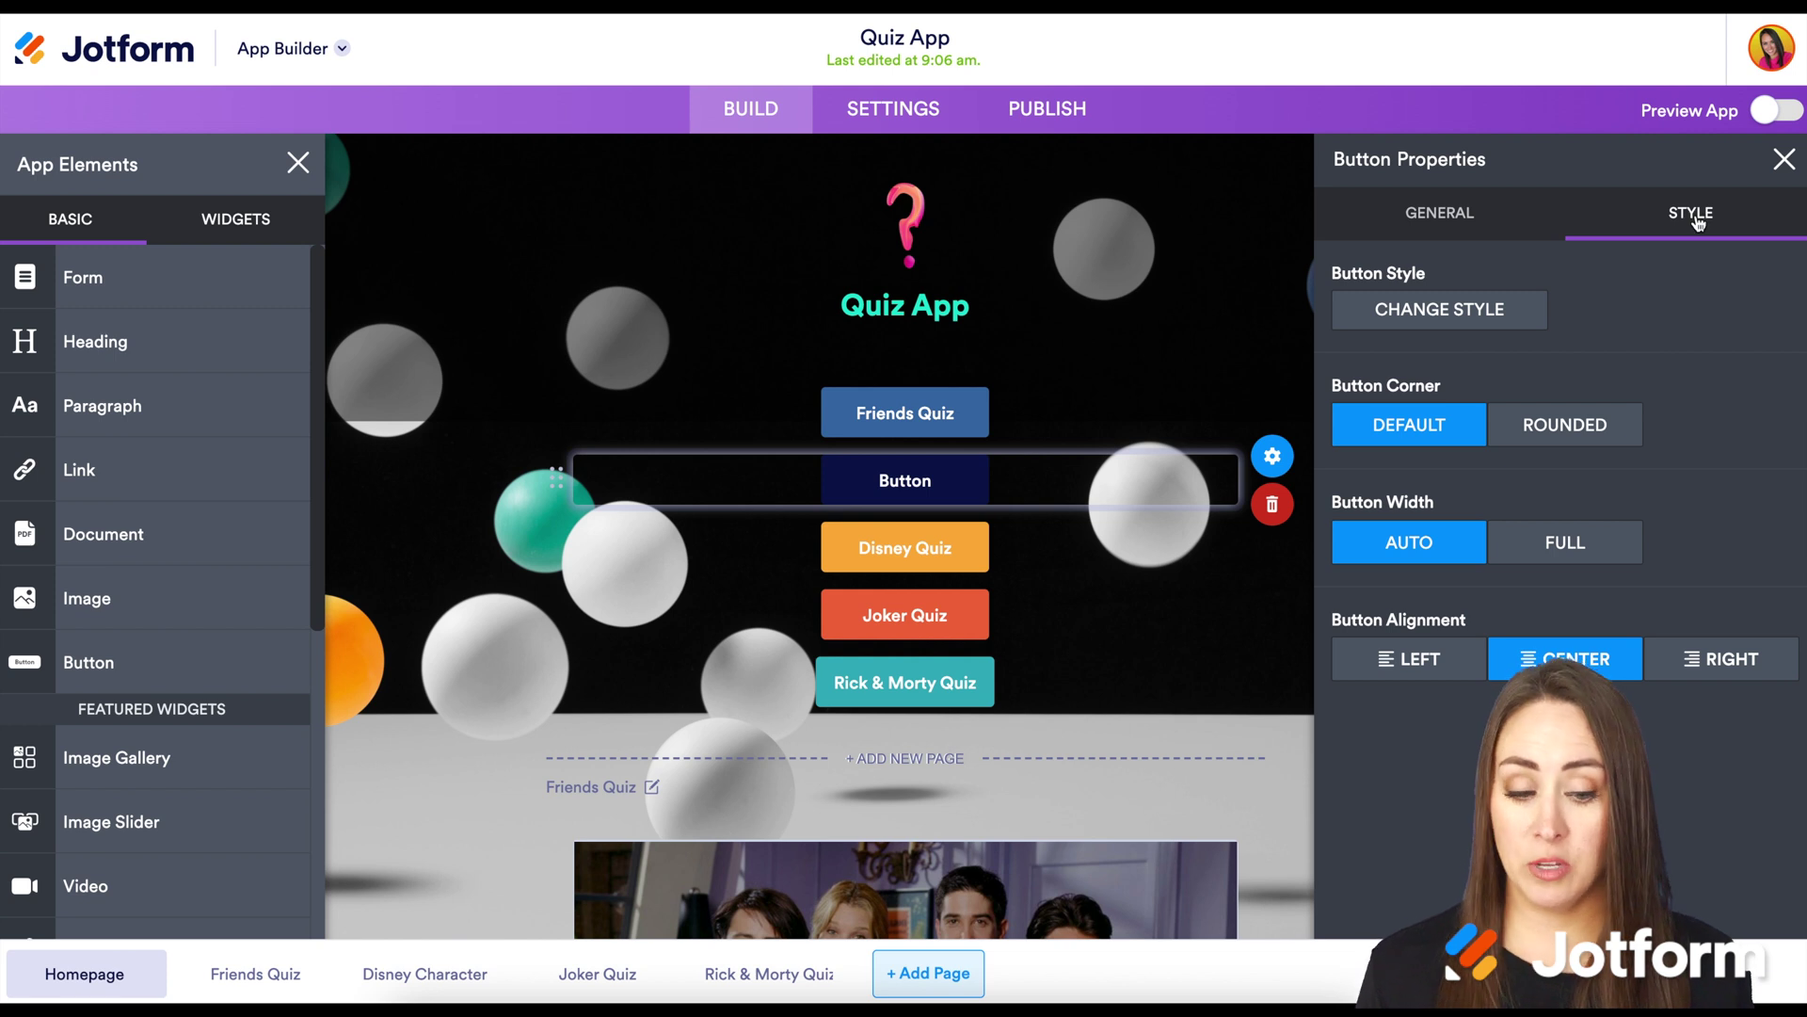
{"action": "left_click", "coordinate": [1487, 423]}
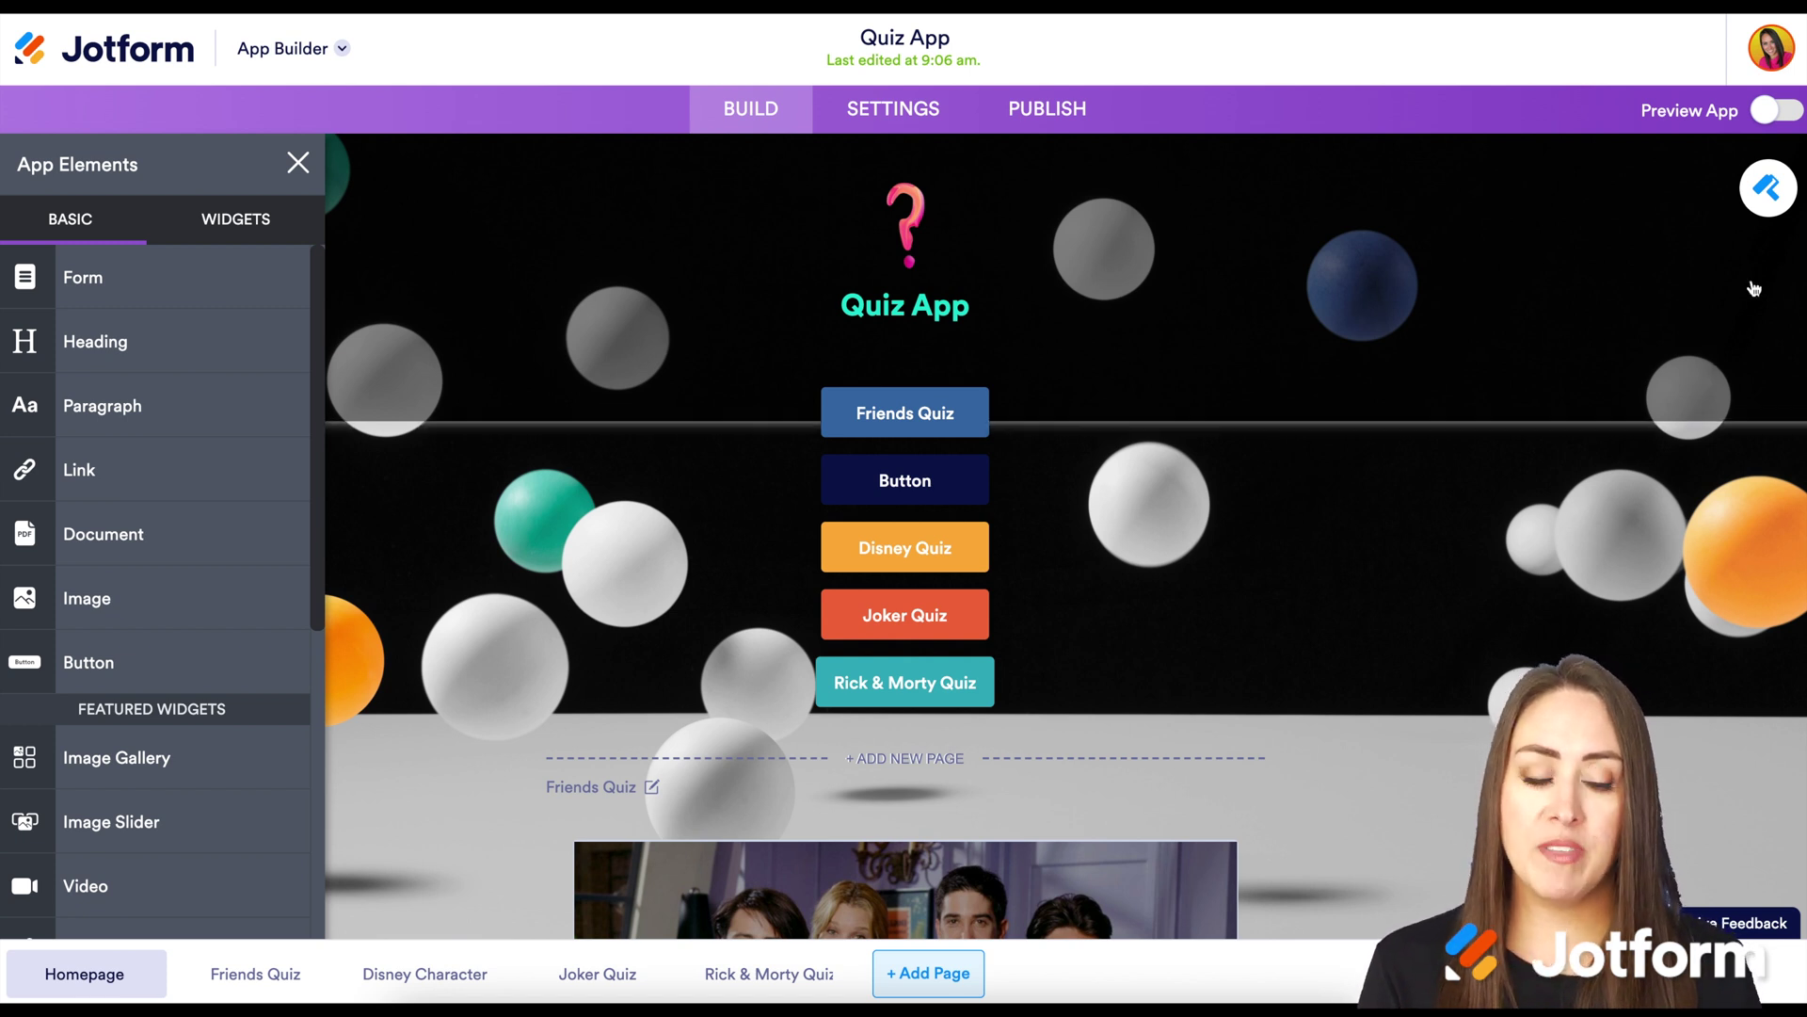
Step: Show the App Designer's layouts: Default, Plain, Left Aligned, Right Aligned and Center Aligned
{"action": "left_click", "coordinate": [1766, 206]}
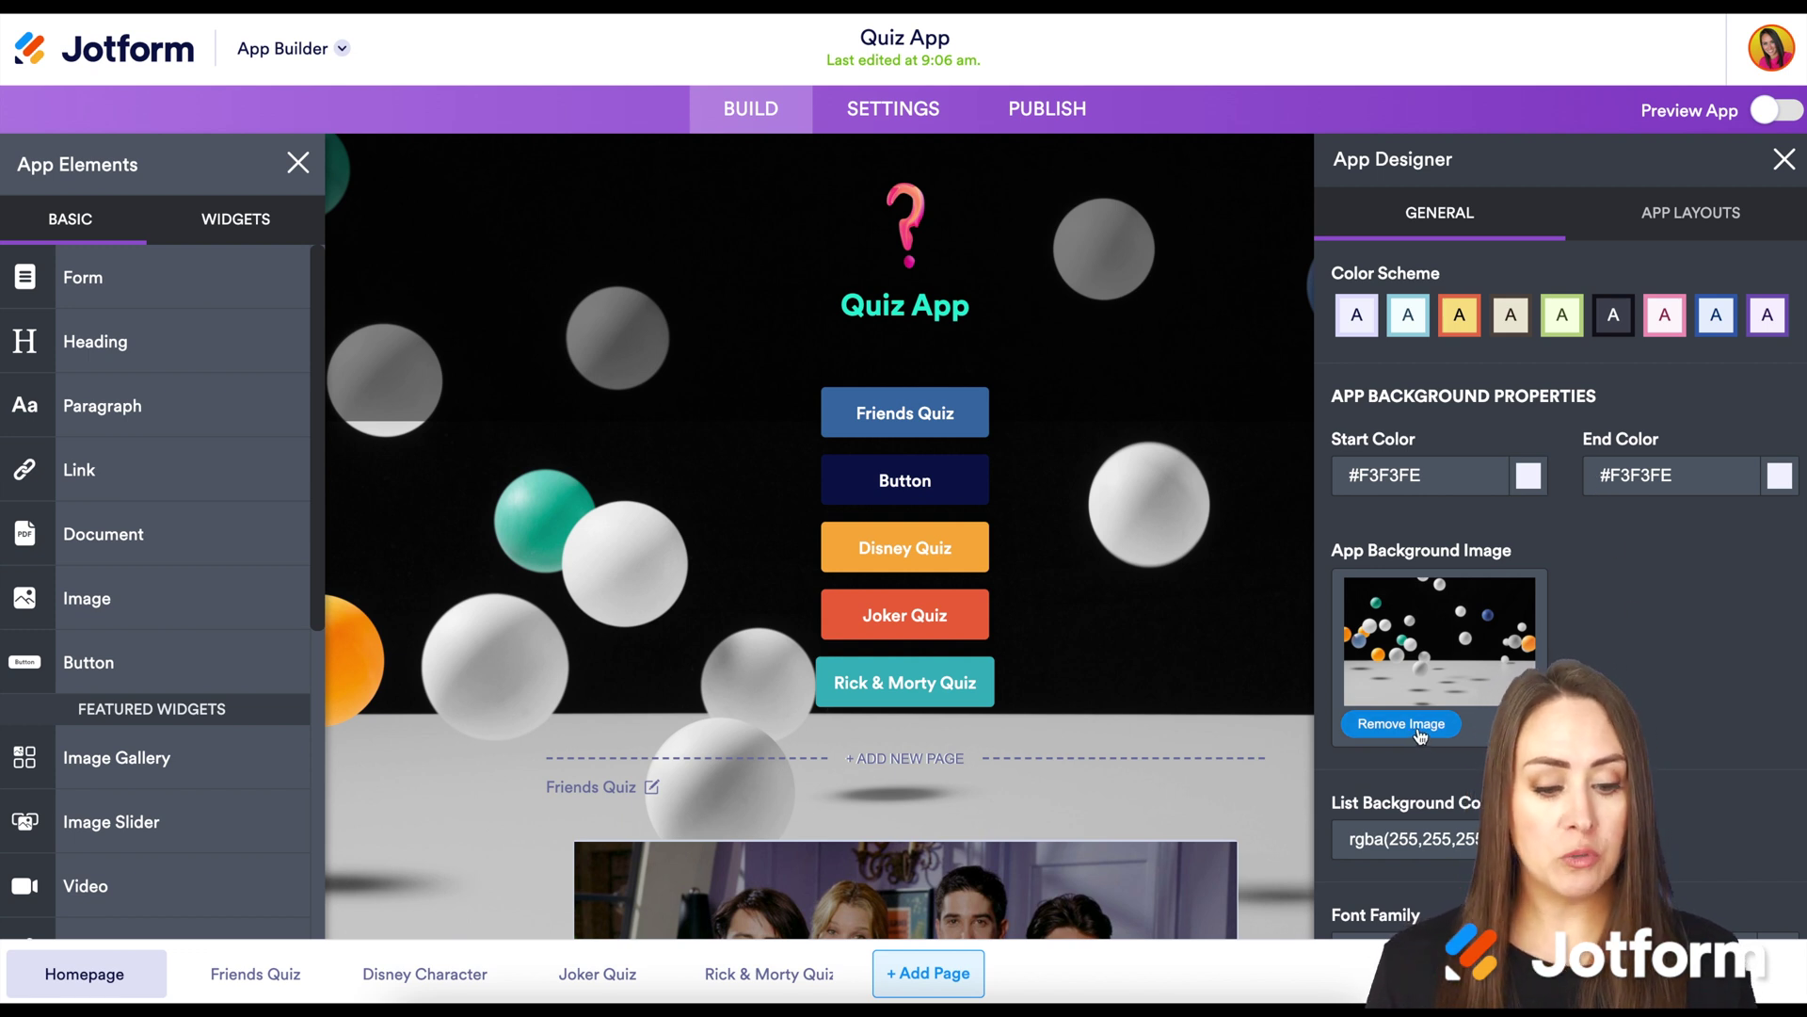
{"action": "scroll", "coordinate": [1651, 687], "scroll_direction": "down", "scroll_amount": 1}
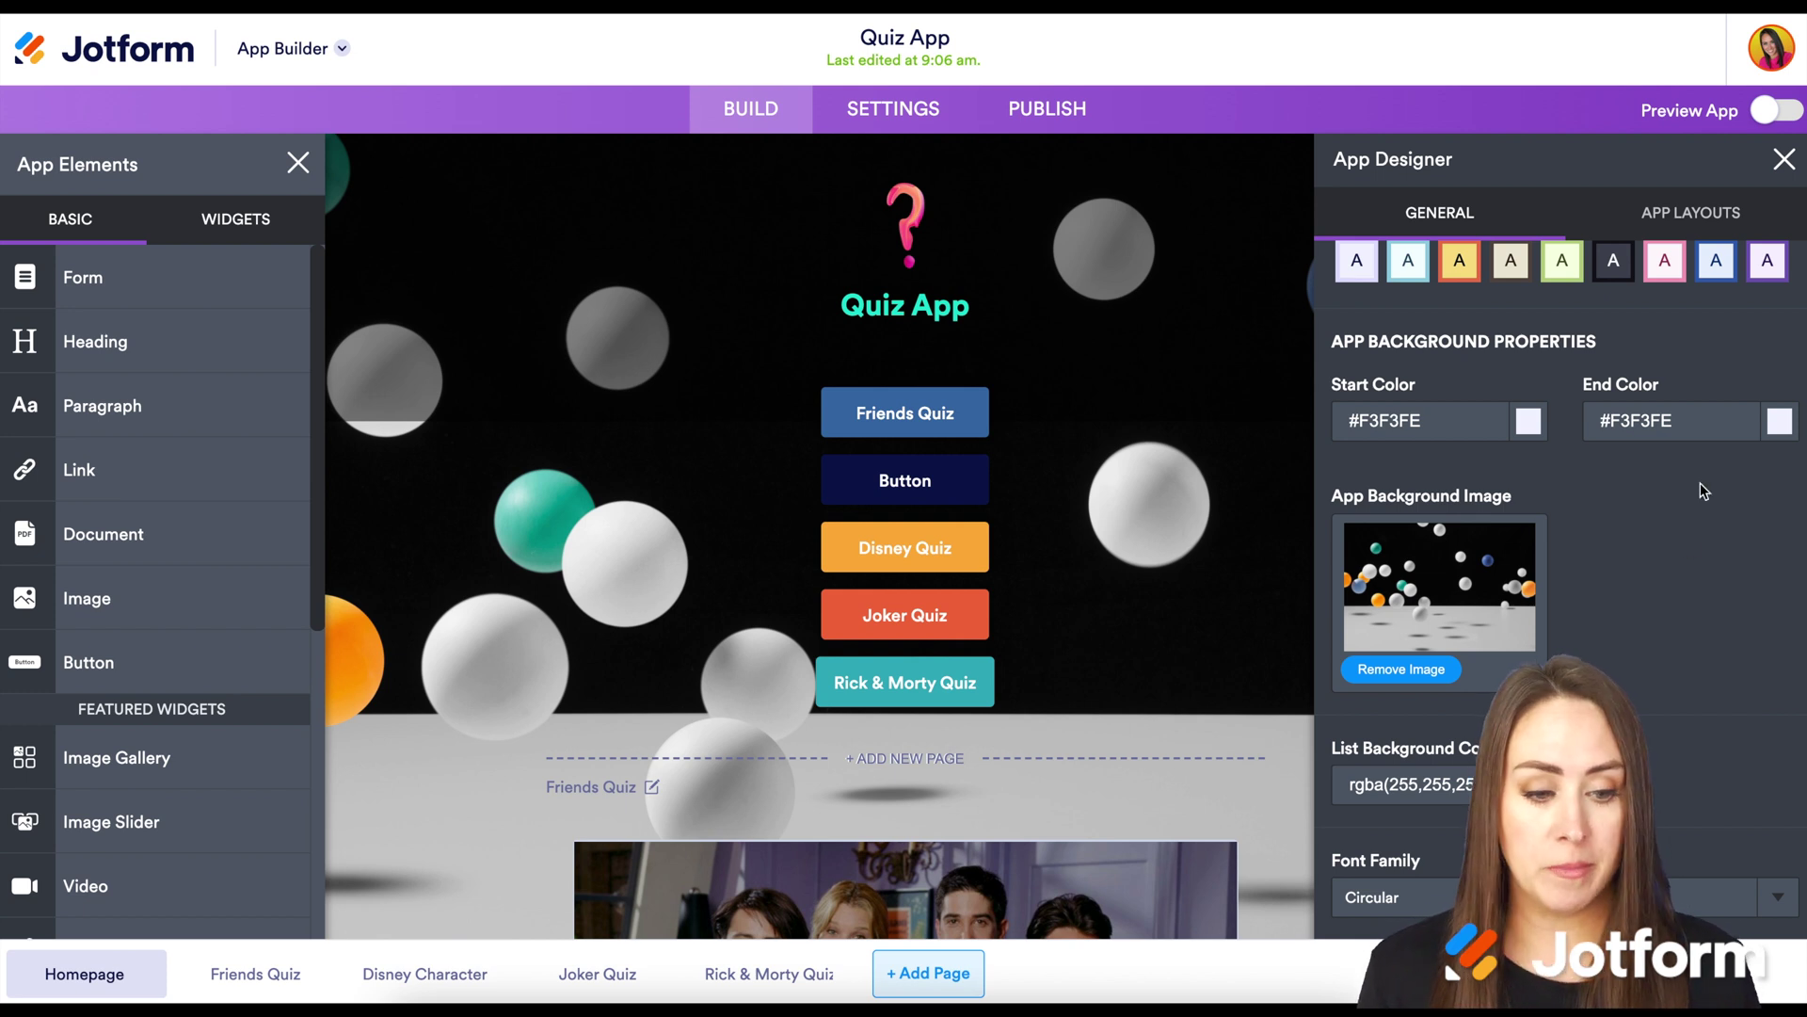
{"action": "left_click", "coordinate": [1704, 219]}
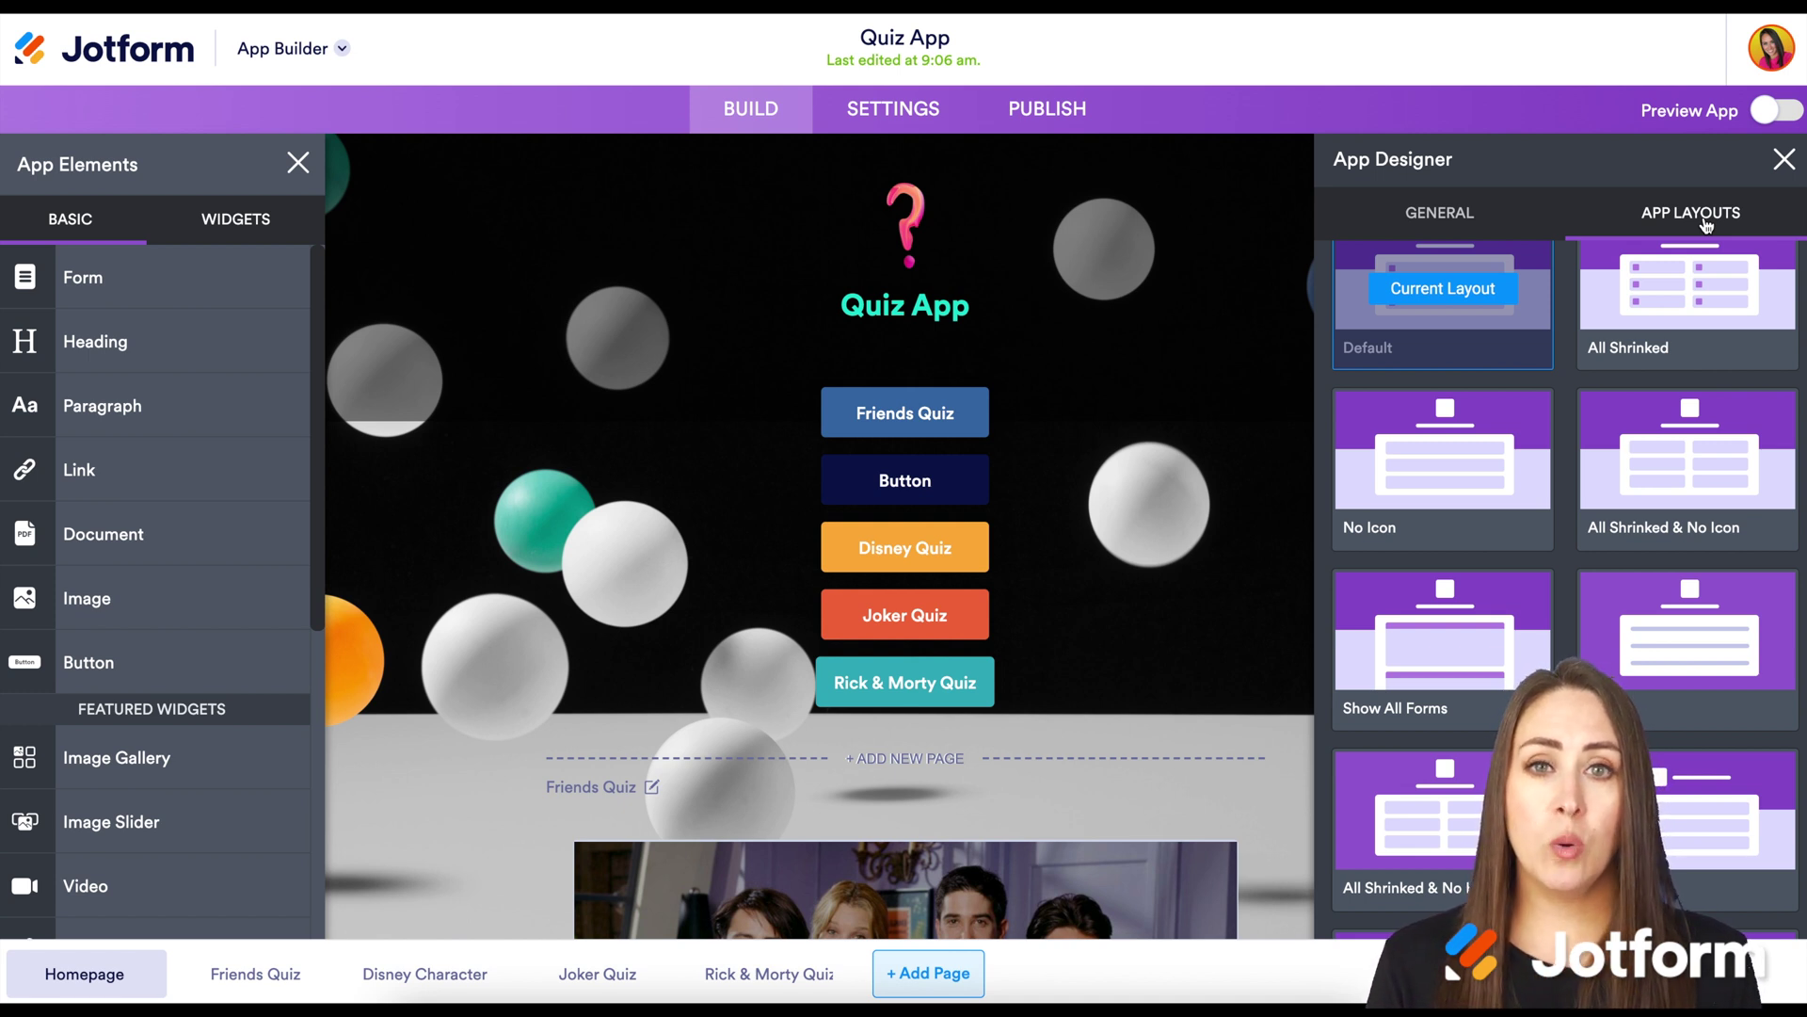
{"action": "scroll", "coordinate": [1600, 696], "scroll_direction": "down", "scroll_amount": 4}
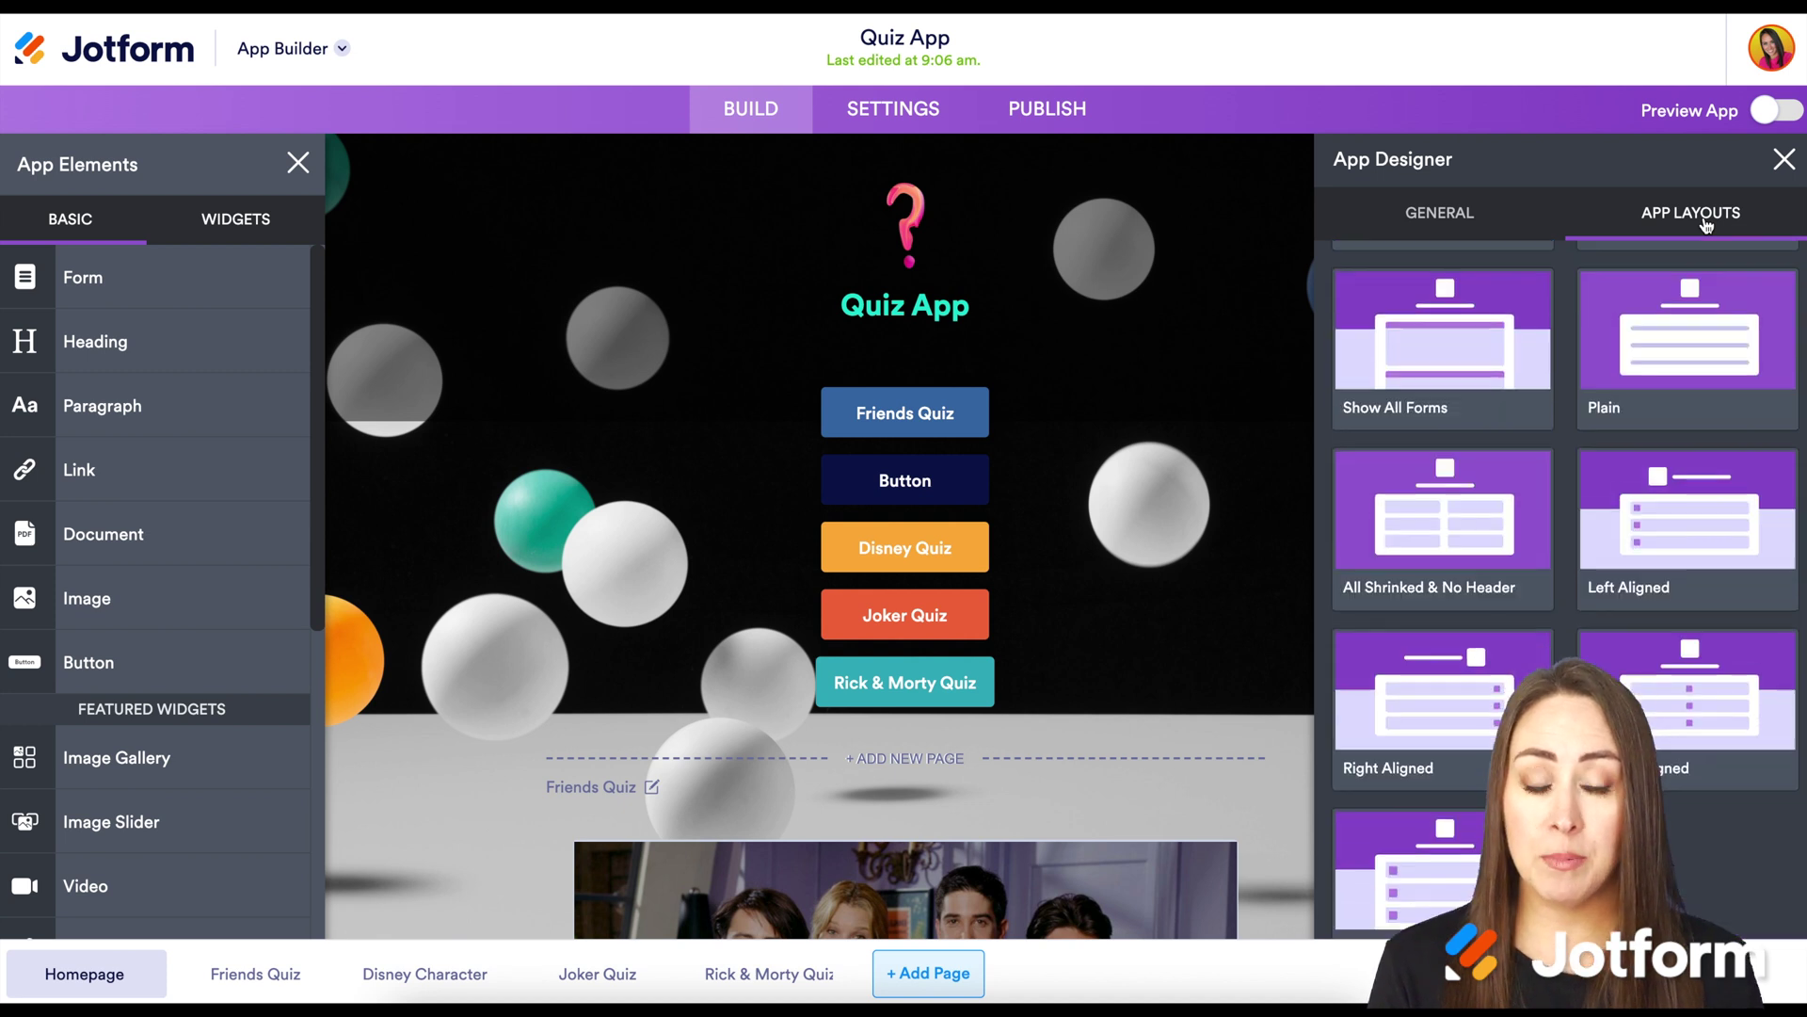
{"action": "mouse_move", "coordinate": [1676, 647]}
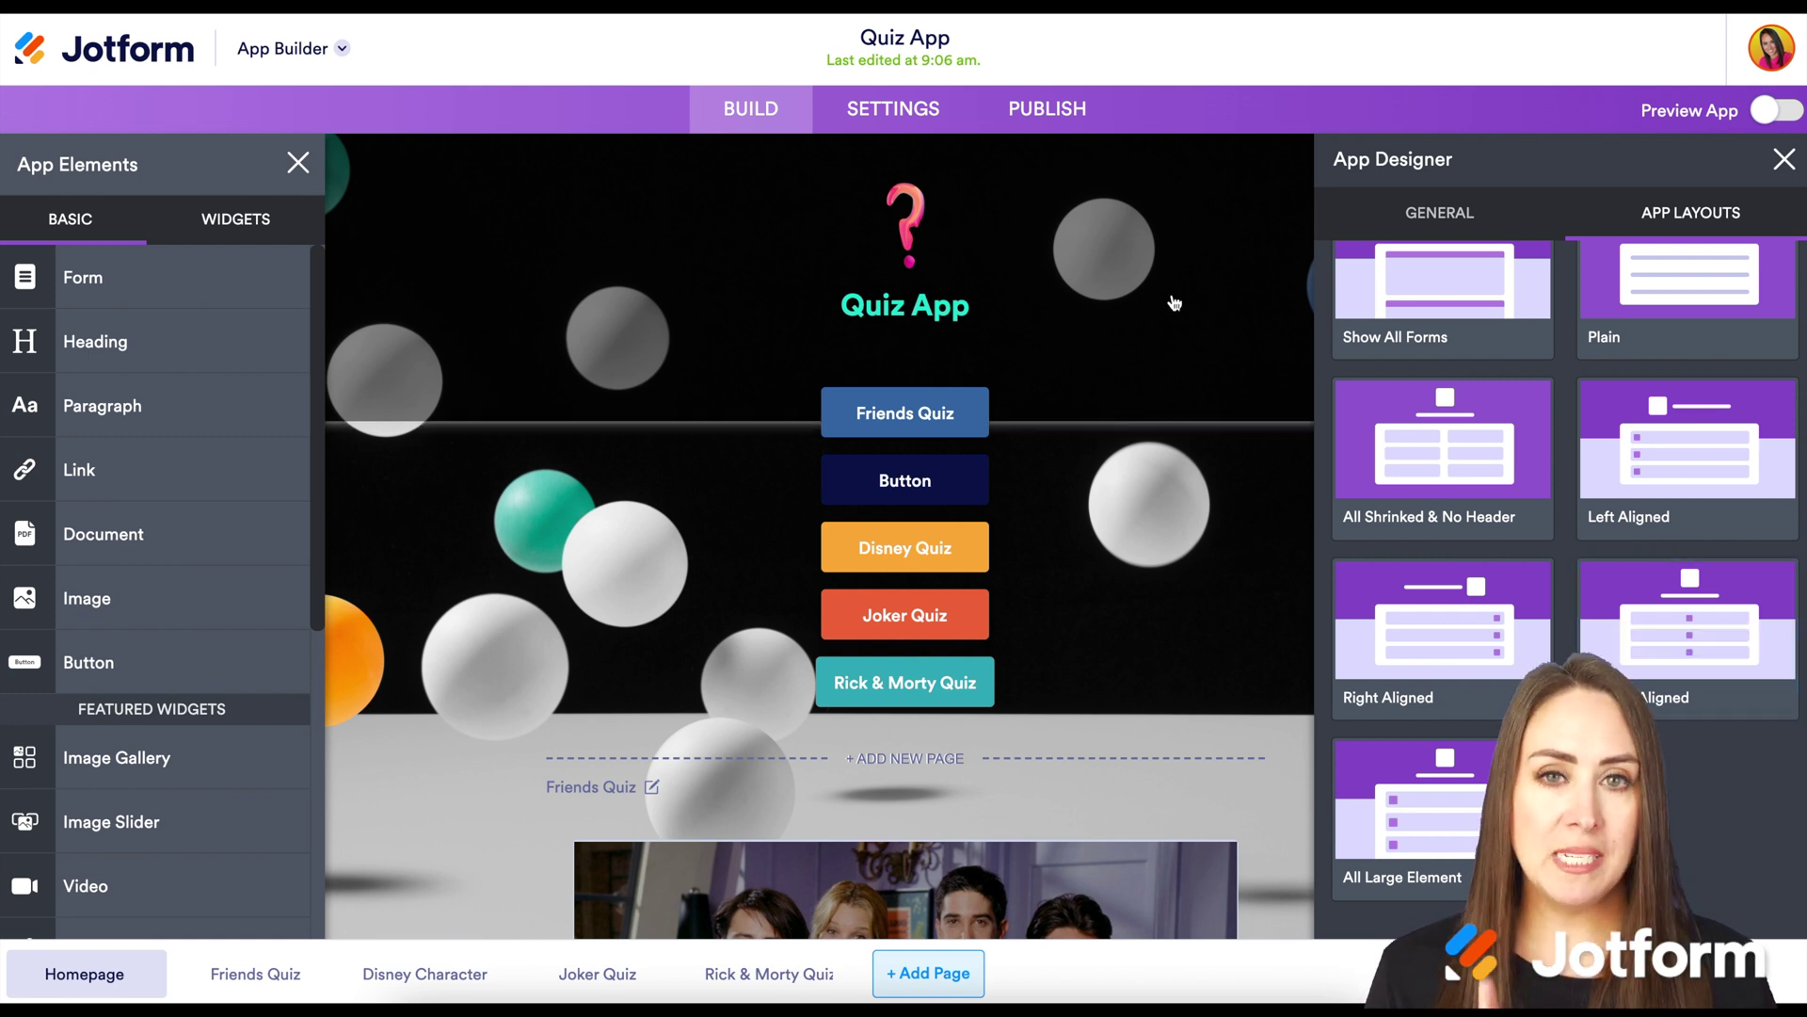
Step: Keep the app status Enabled in Settings and go to the App Name & Icon page
{"action": "left_click", "coordinate": [902, 119]}
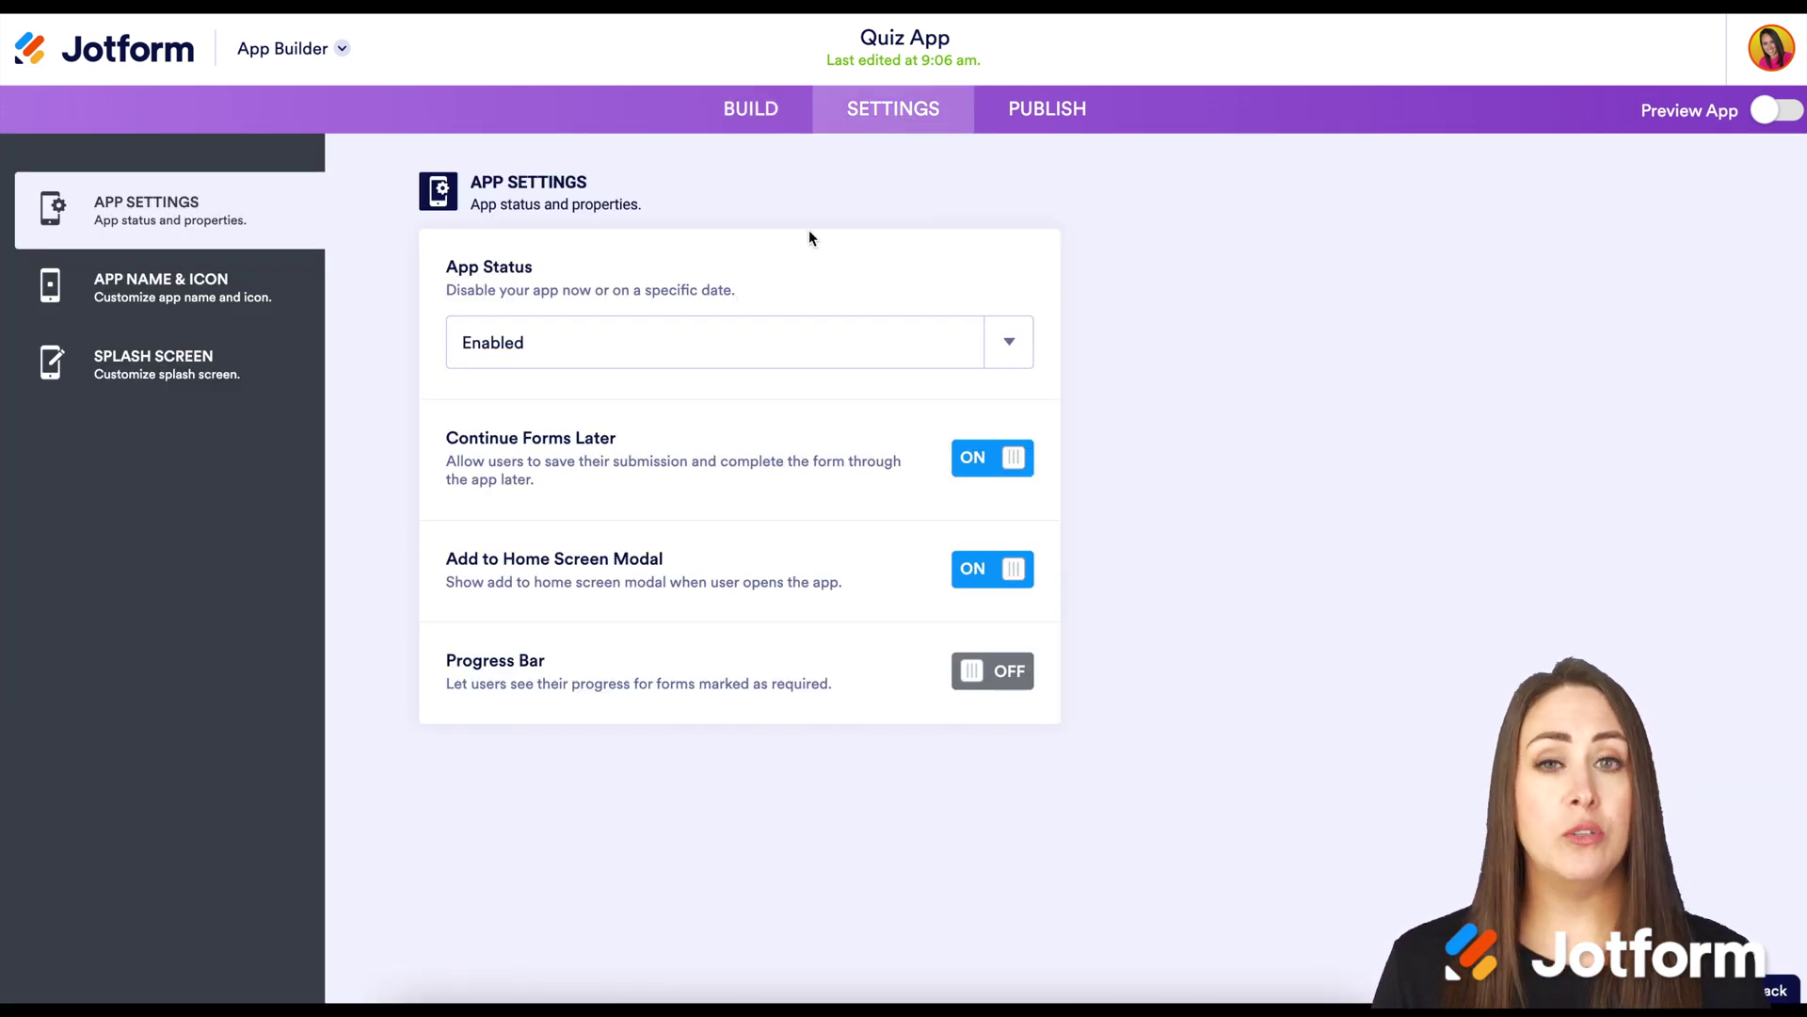
{"action": "left_click", "coordinate": [702, 341]}
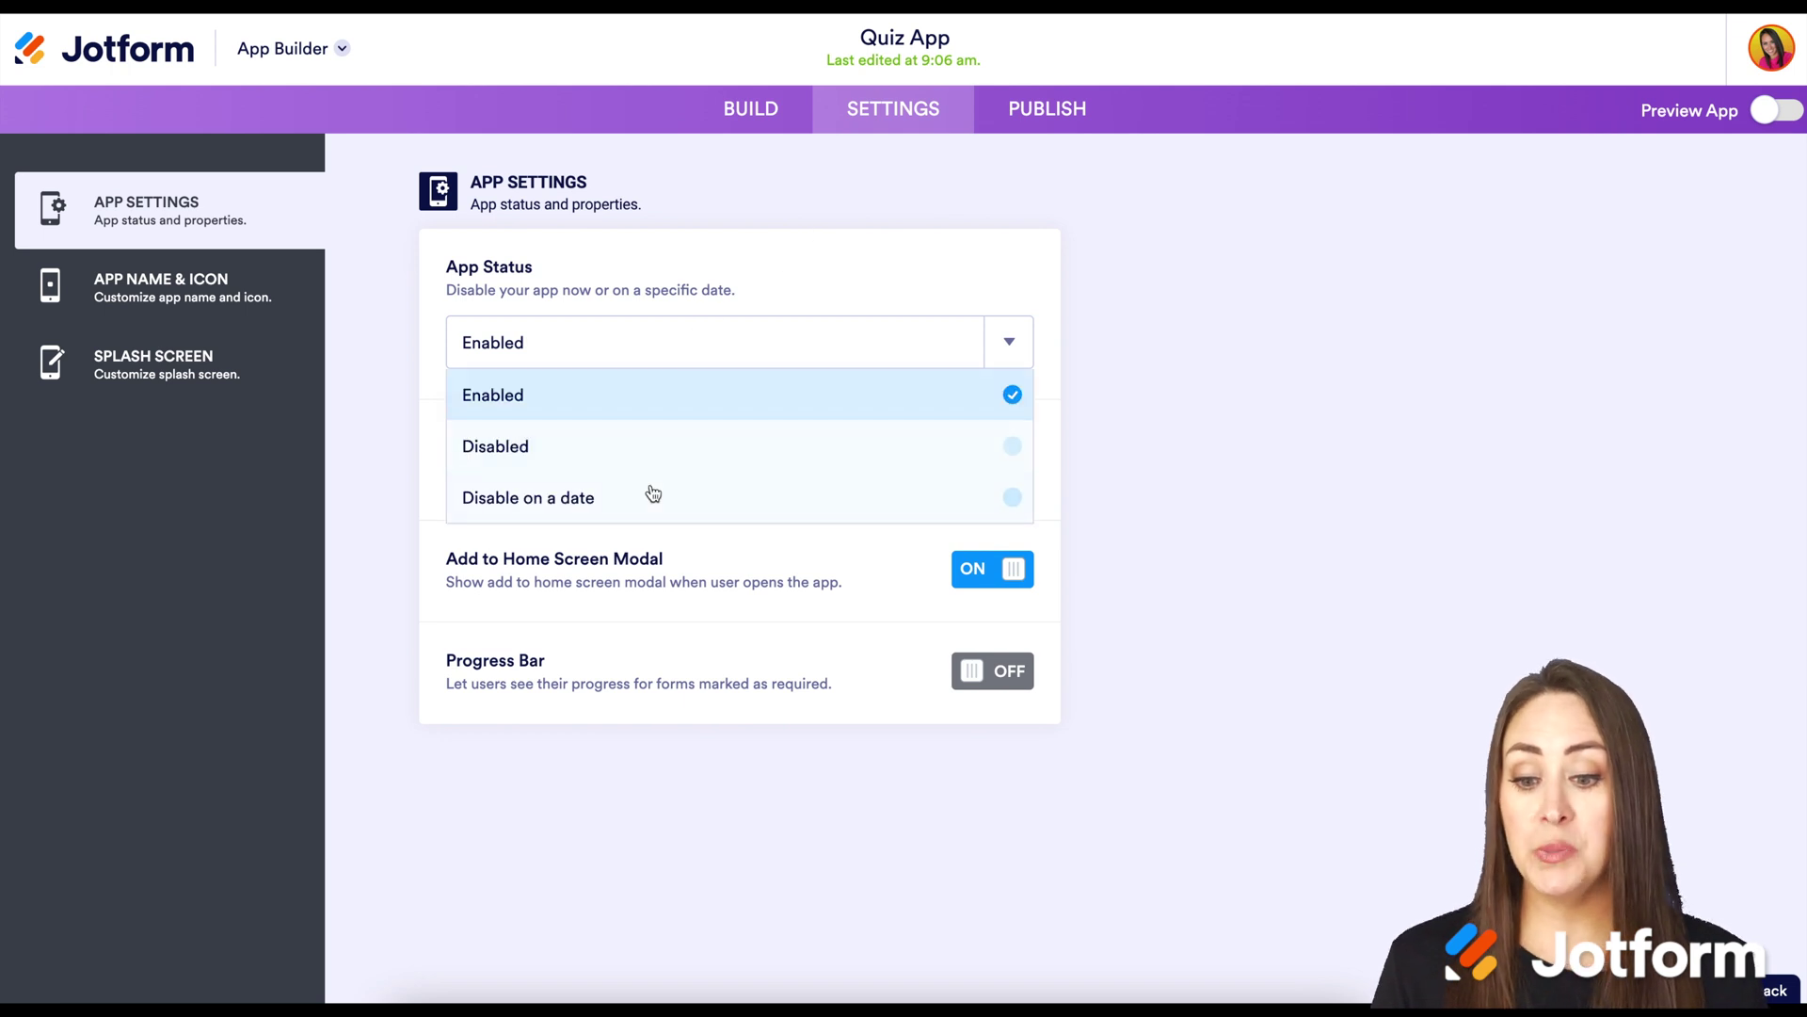
{"action": "left_click", "coordinate": [711, 562]}
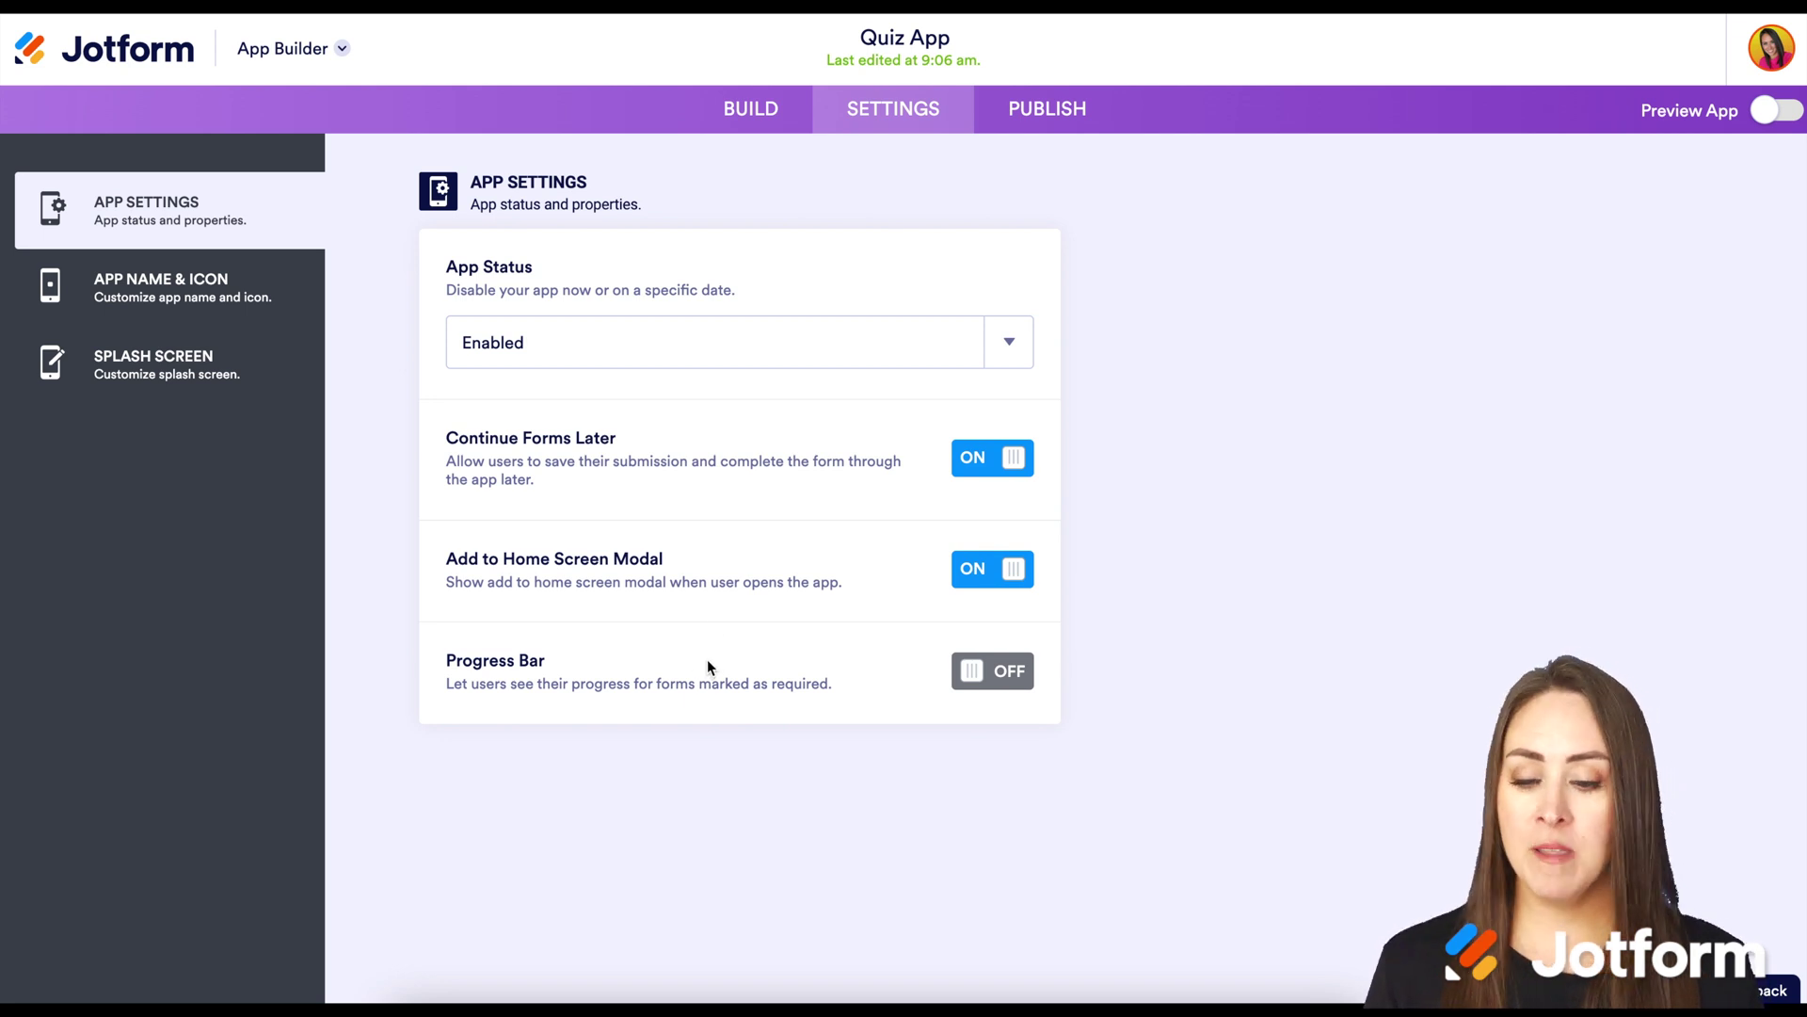
{"action": "left_click", "coordinate": [186, 292]}
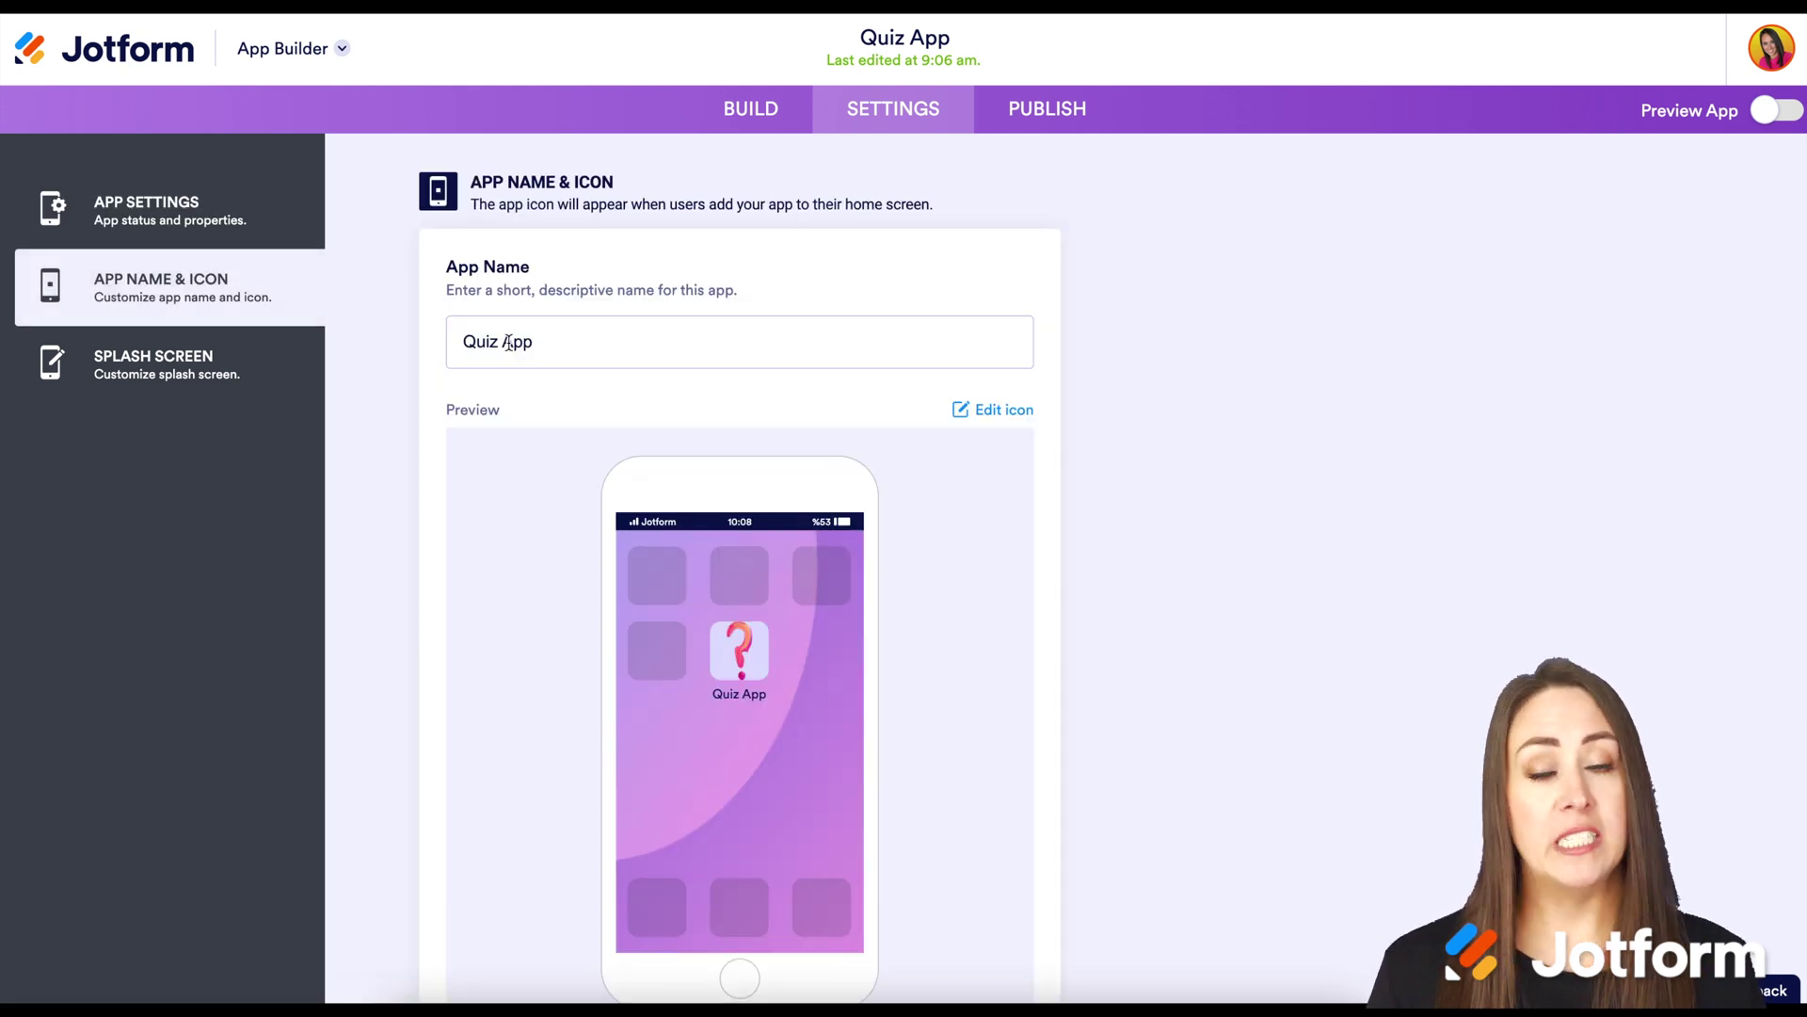
Step: Browse the built-in app icon choices, then view the black Splash Screen settings
{"action": "left_click", "coordinate": [998, 414]}
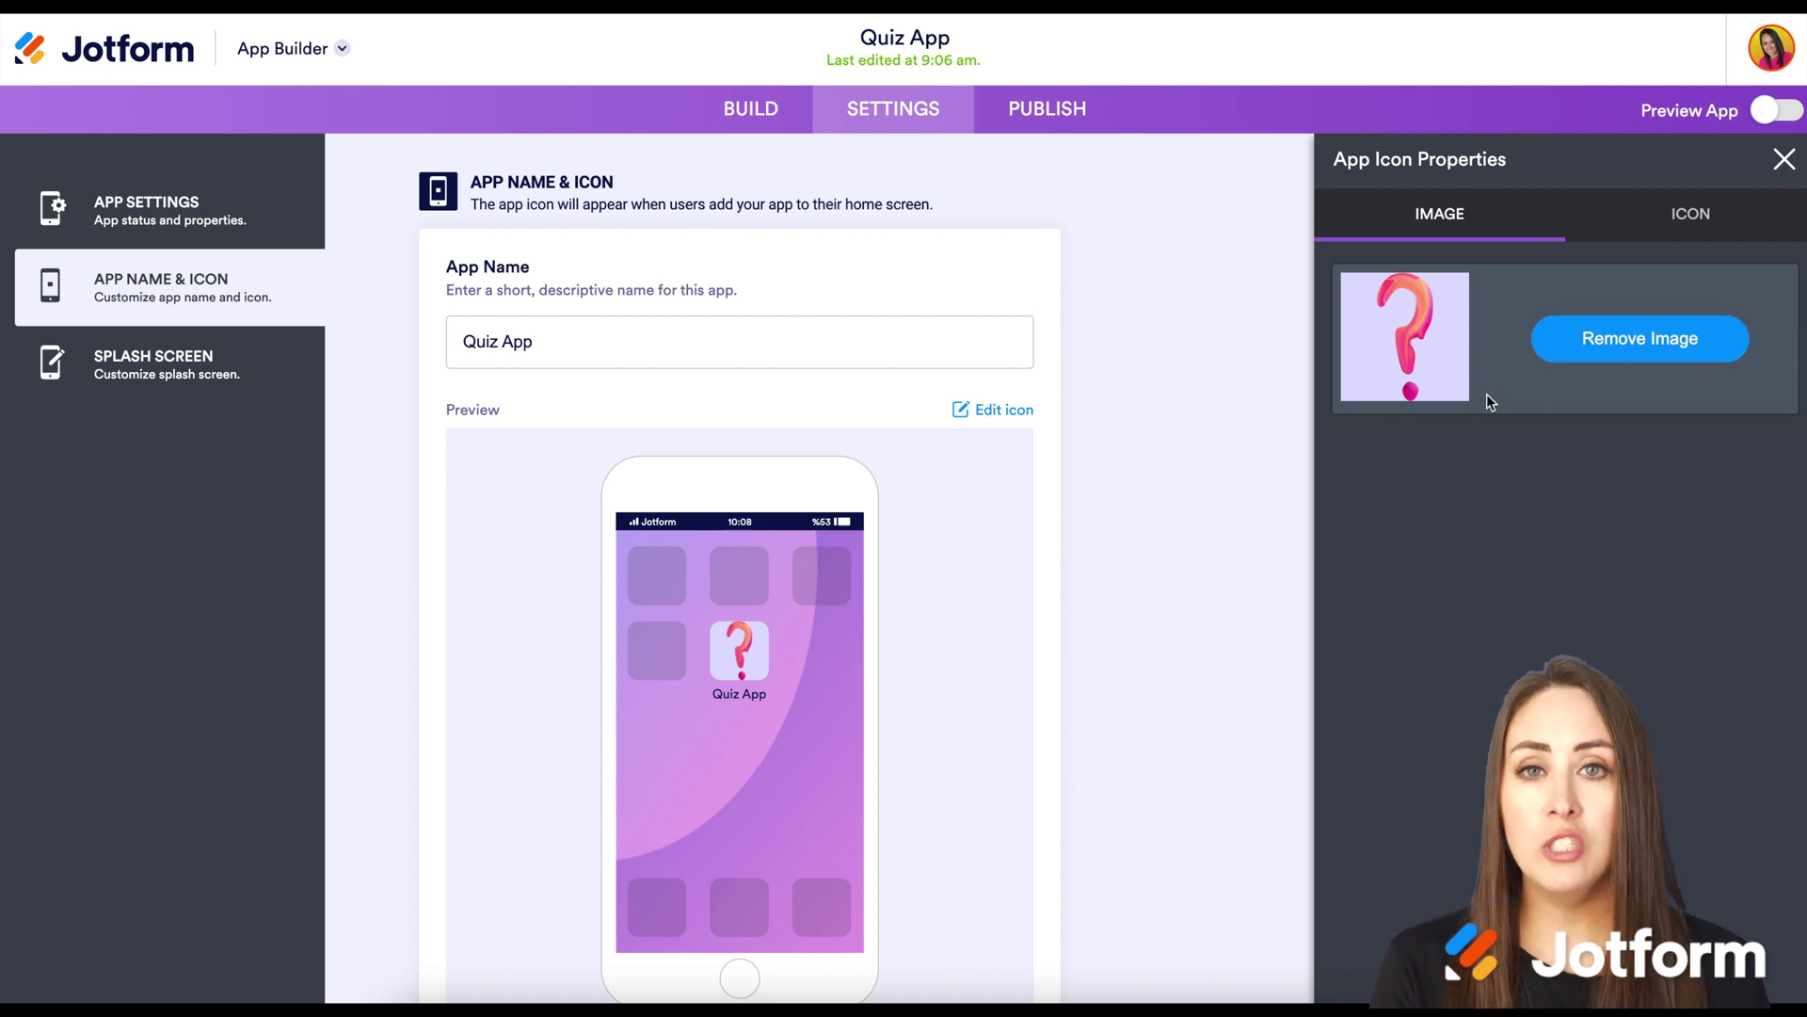
{"action": "left_click", "coordinate": [1691, 215]}
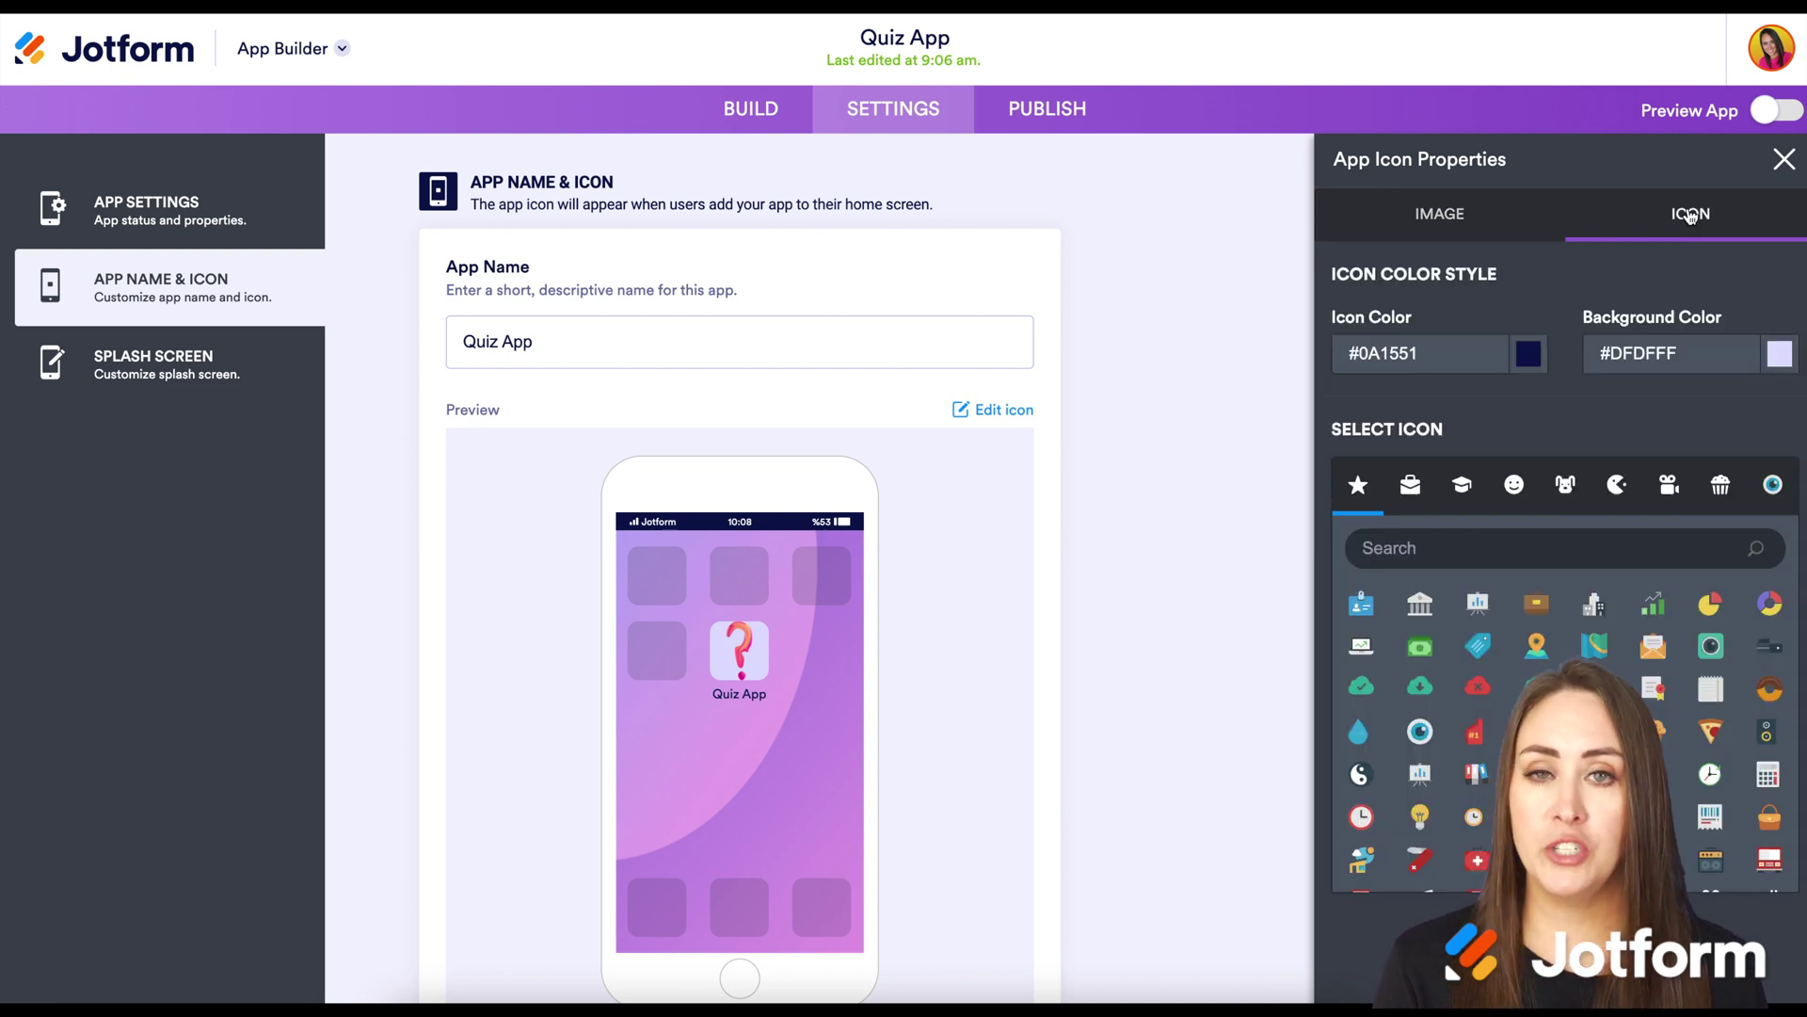
{"action": "left_click", "coordinate": [183, 374]}
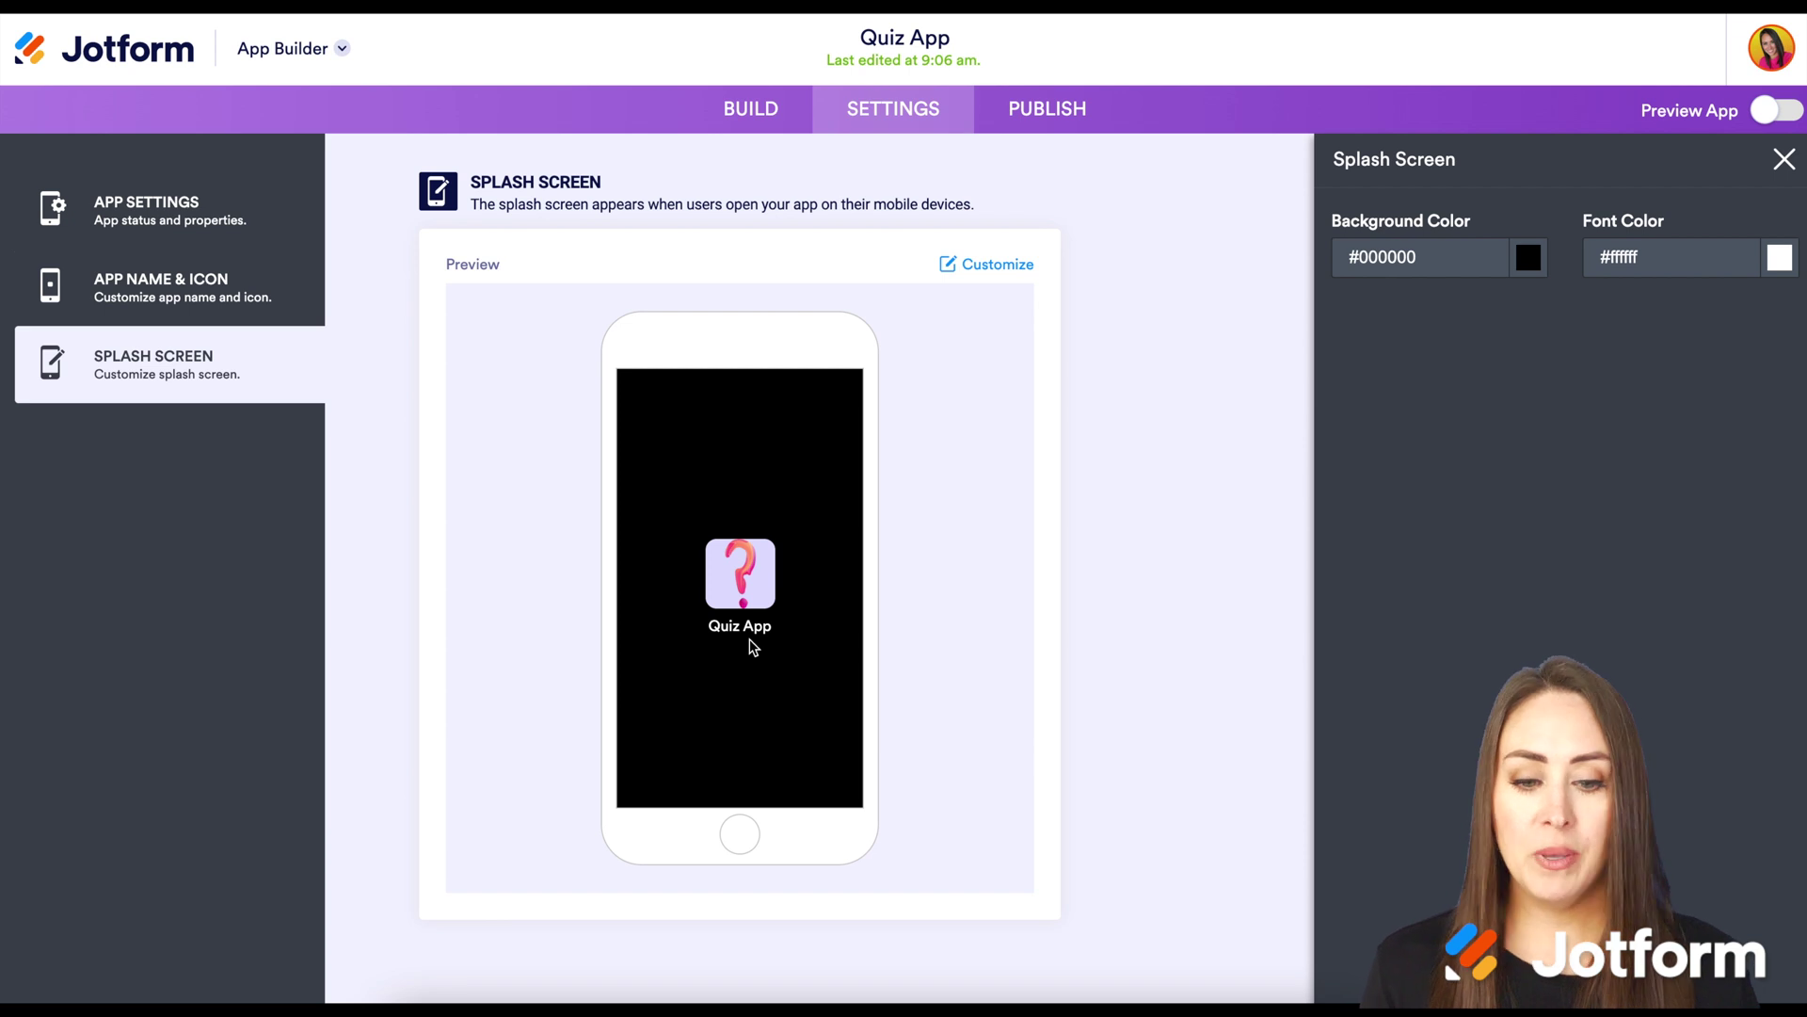
Step: Go to the Publish page with the Quiz App's link, email invites and QR code
{"action": "left_click", "coordinate": [1062, 130]}
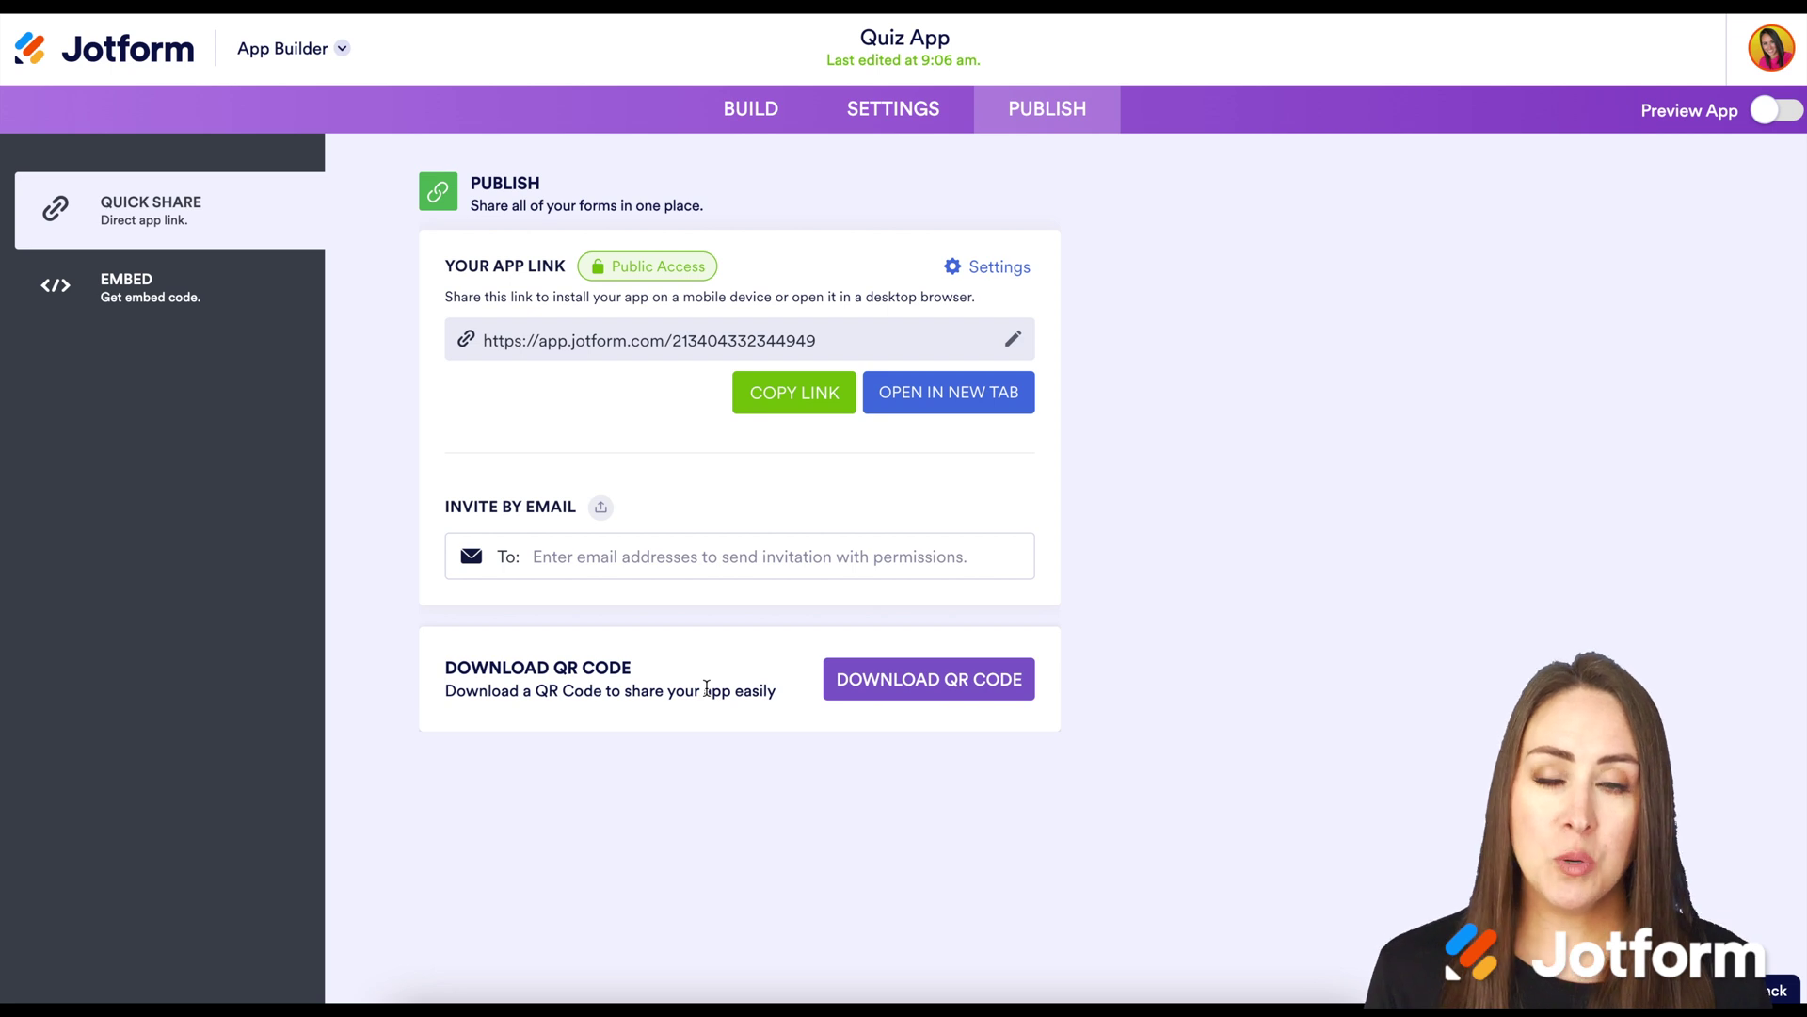
Step: Launch the live Quiz App in a new tab and close the add-to-home-screen prompt
{"action": "left_click", "coordinate": [953, 400]}
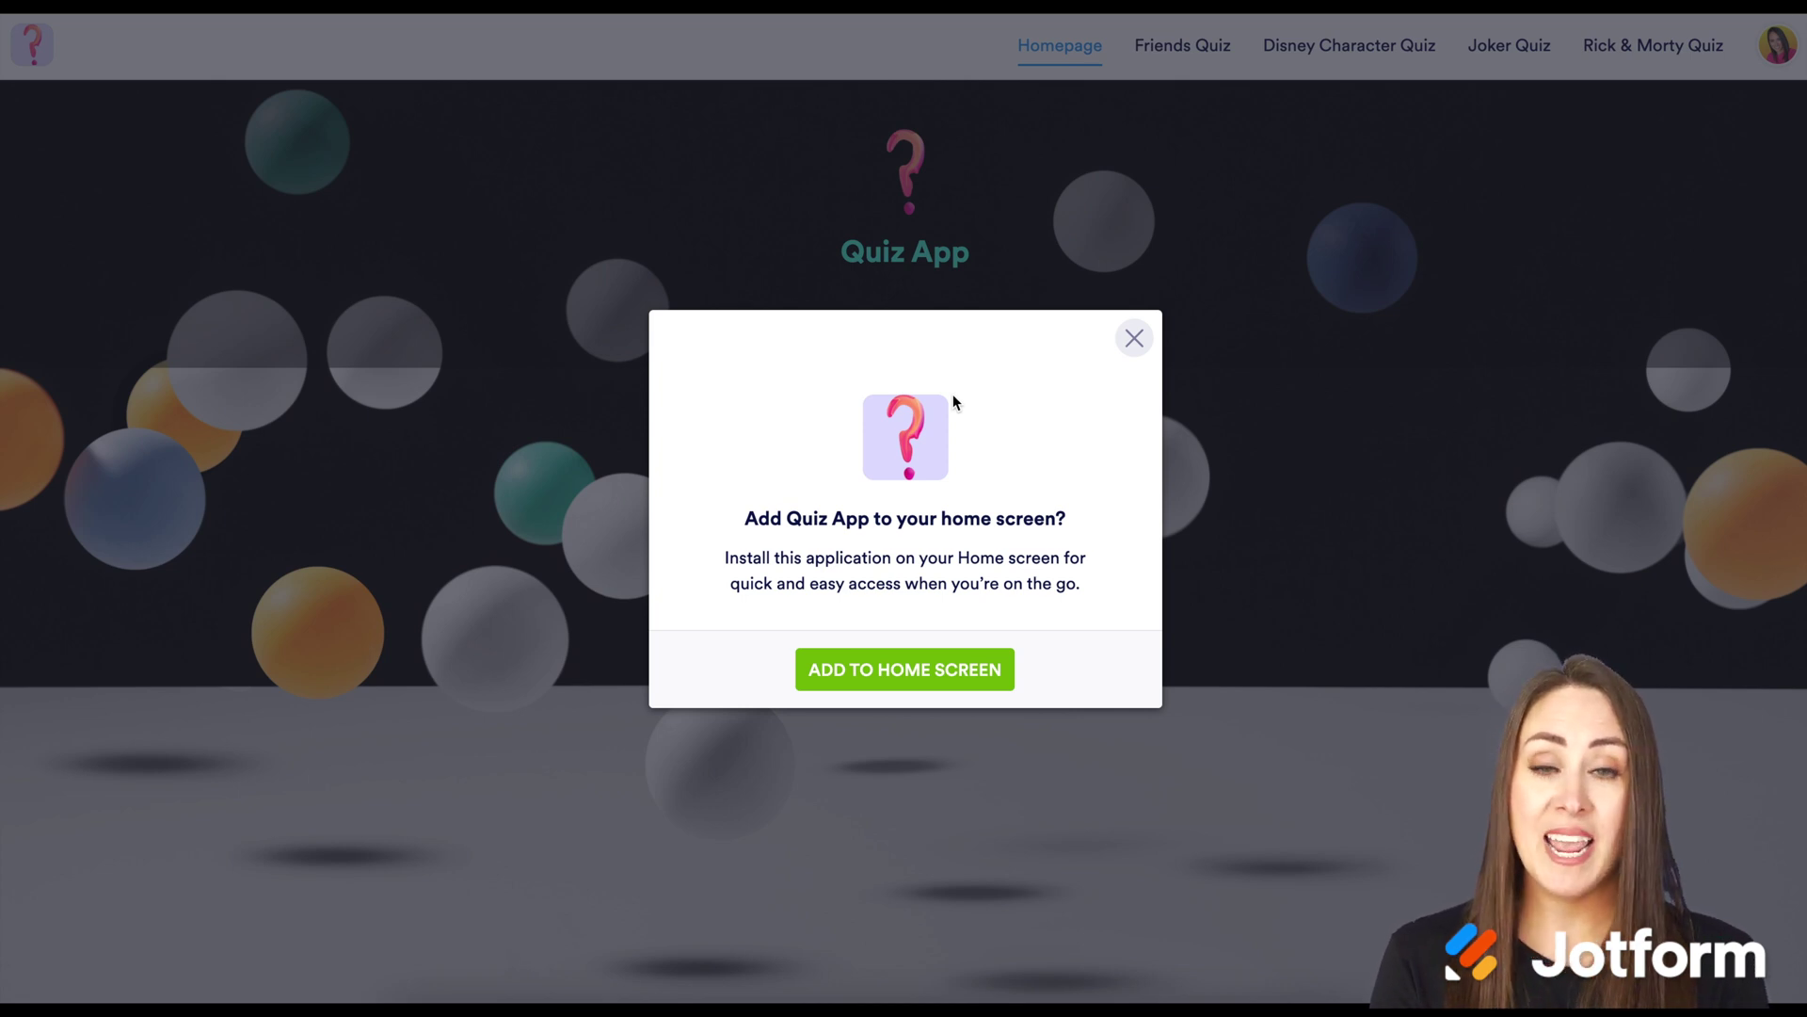
{"action": "left_click", "coordinate": [1135, 339]}
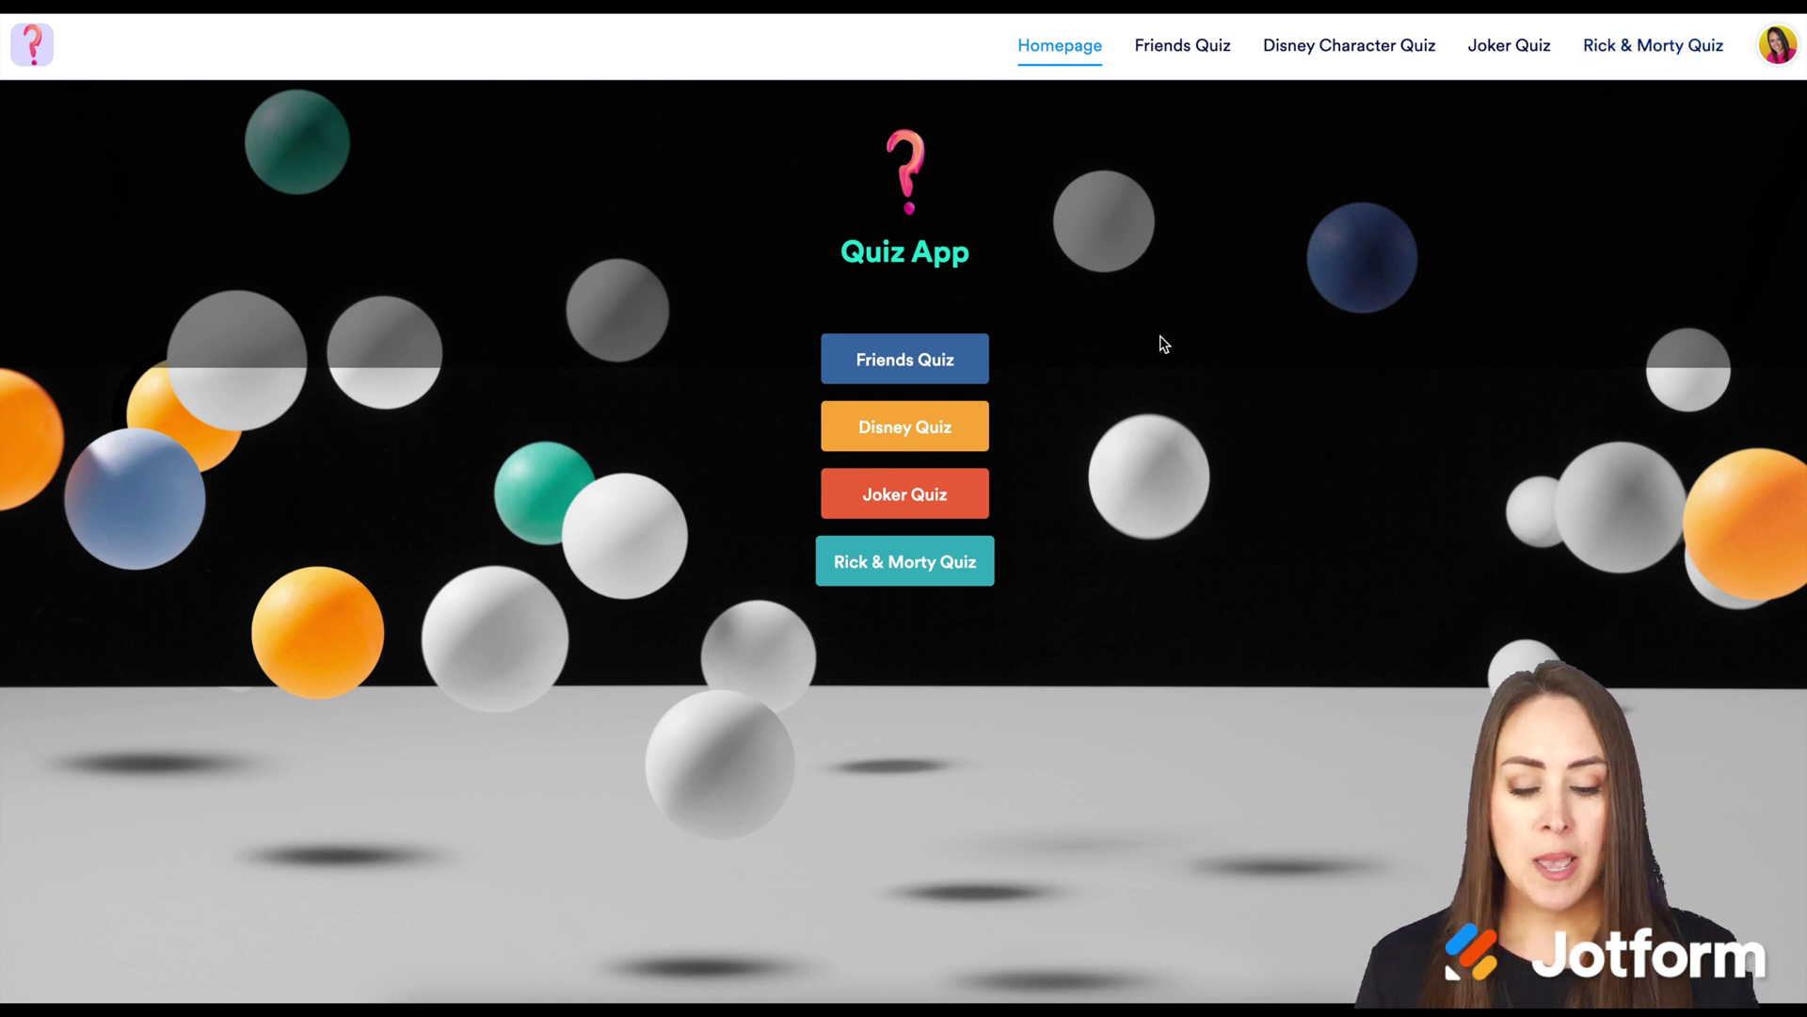
Step: Start the live Friends Quiz and answer the first question with Big Fat Goalie
{"action": "left_click", "coordinate": [899, 366]}
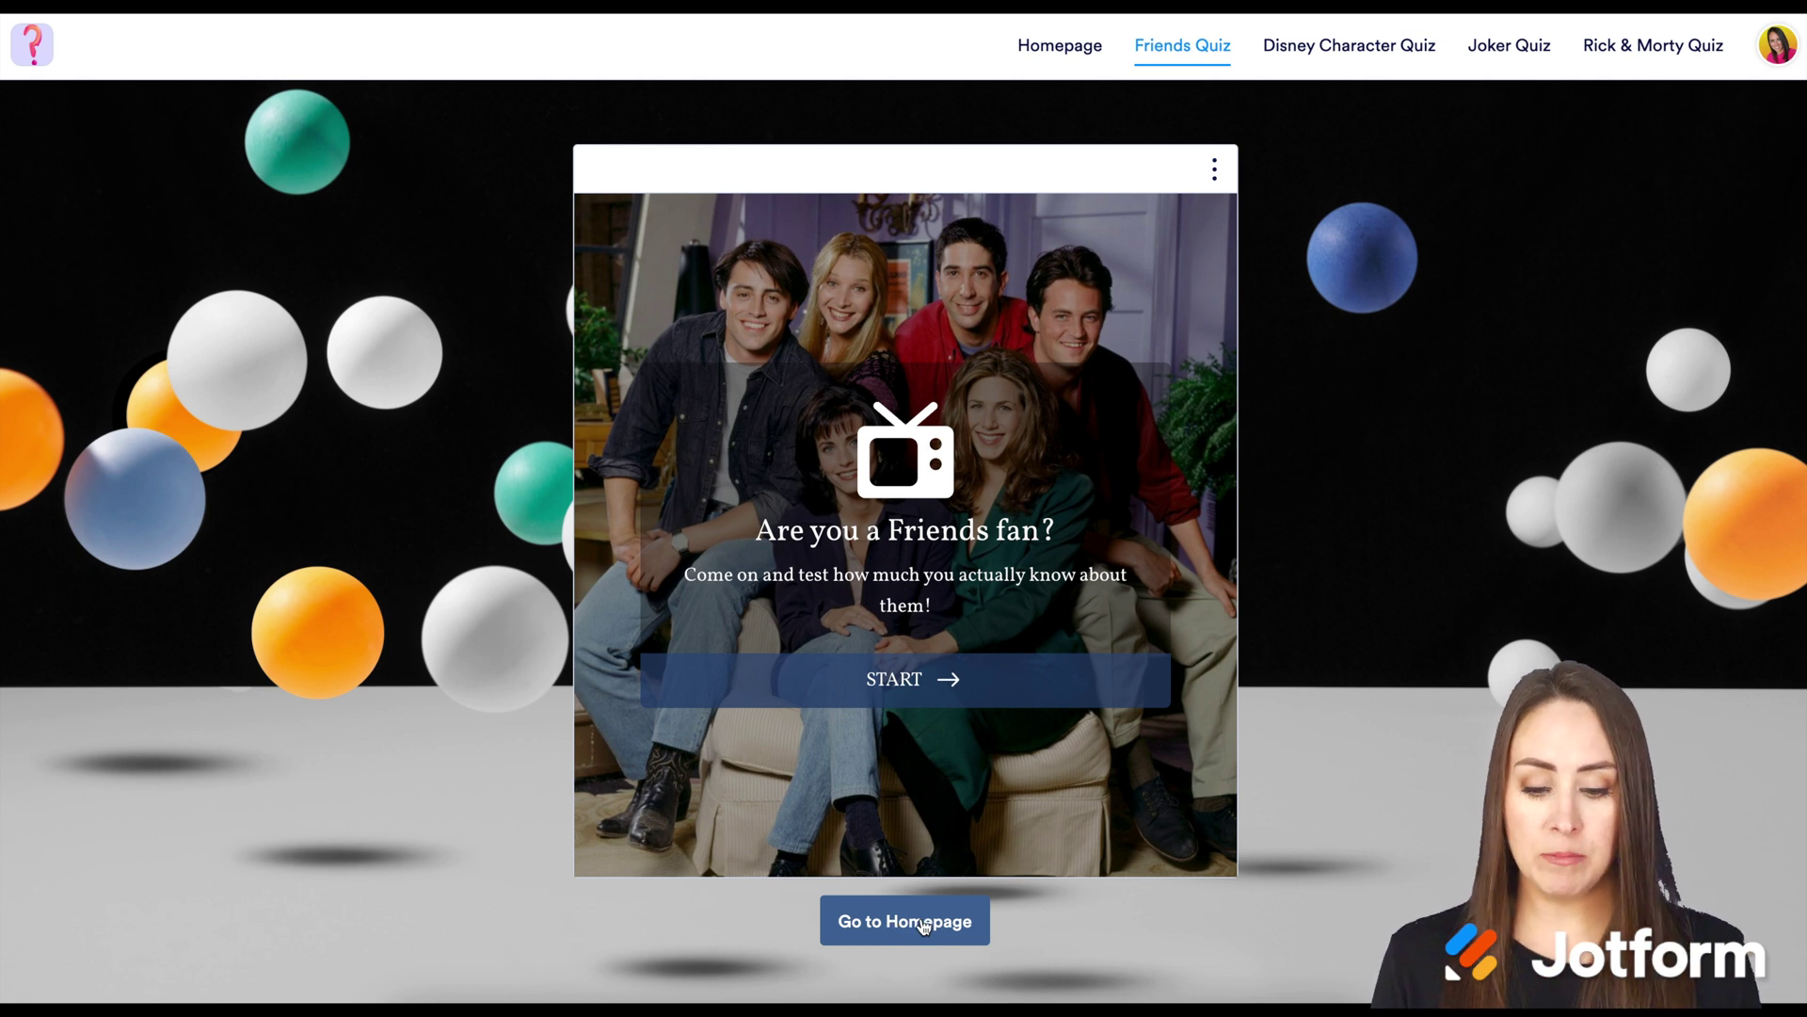
{"action": "left_click", "coordinate": [913, 683]}
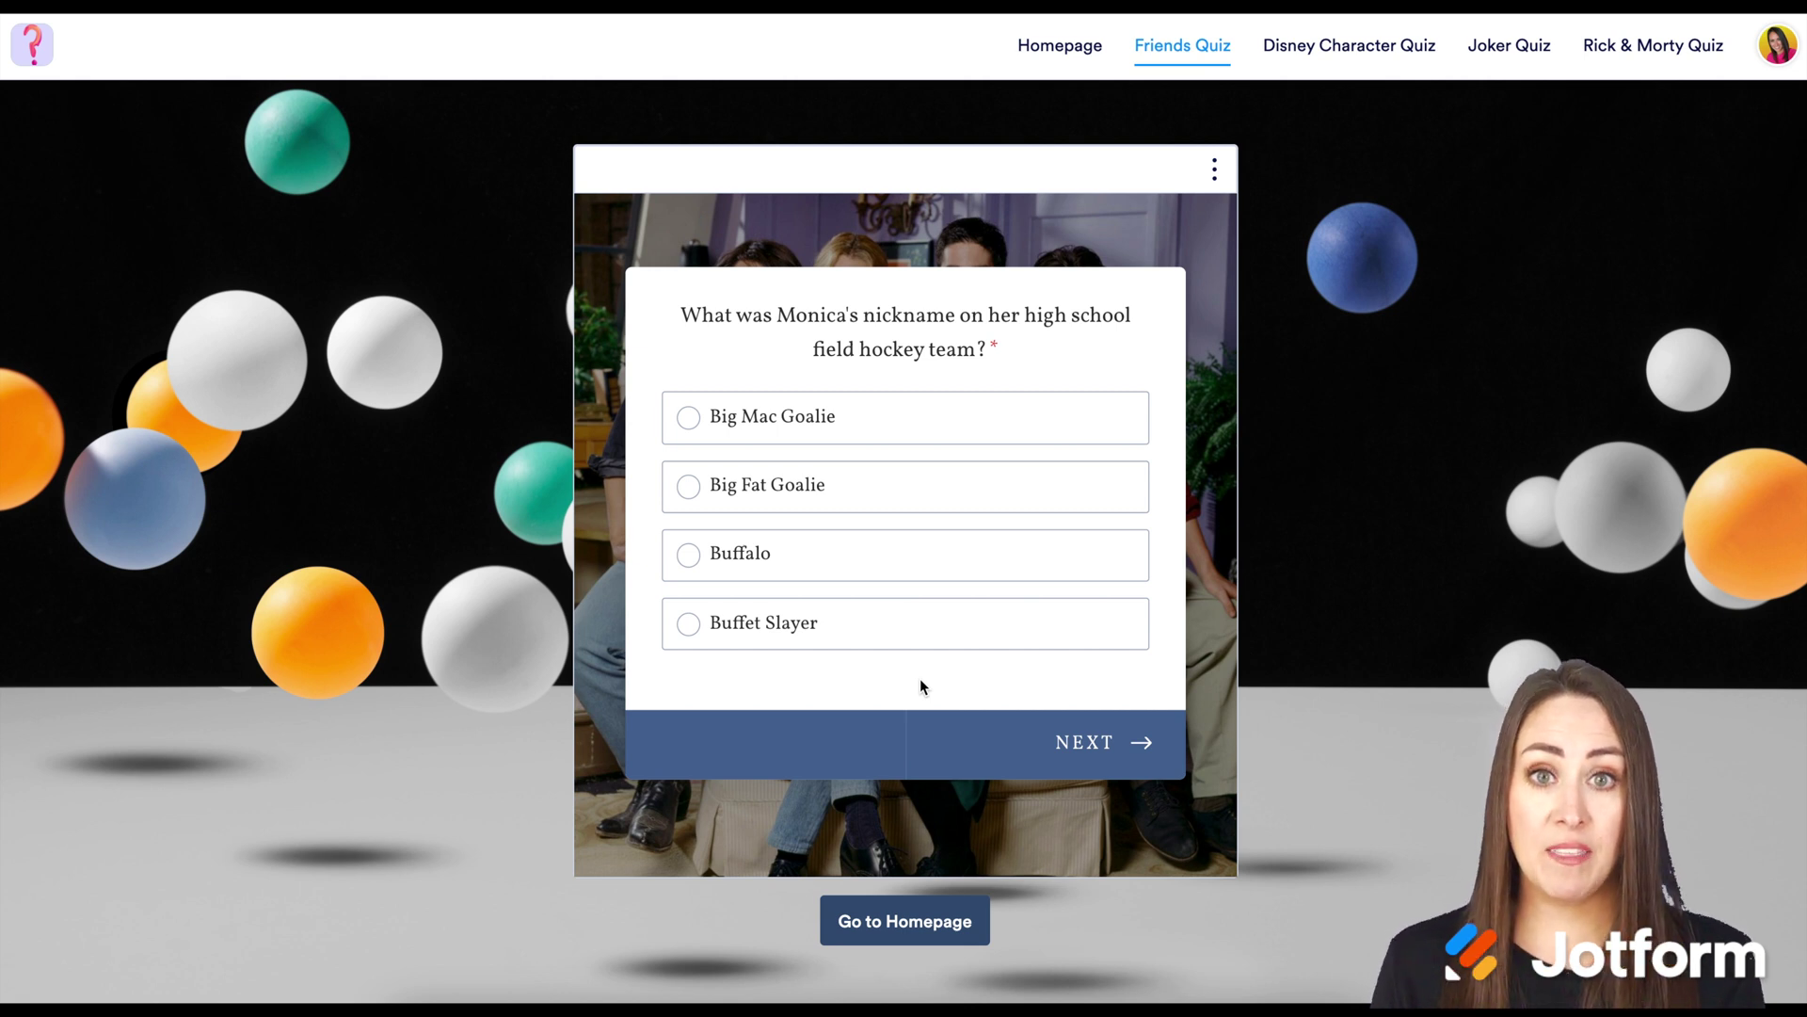
{"action": "left_click", "coordinate": [1100, 768]}
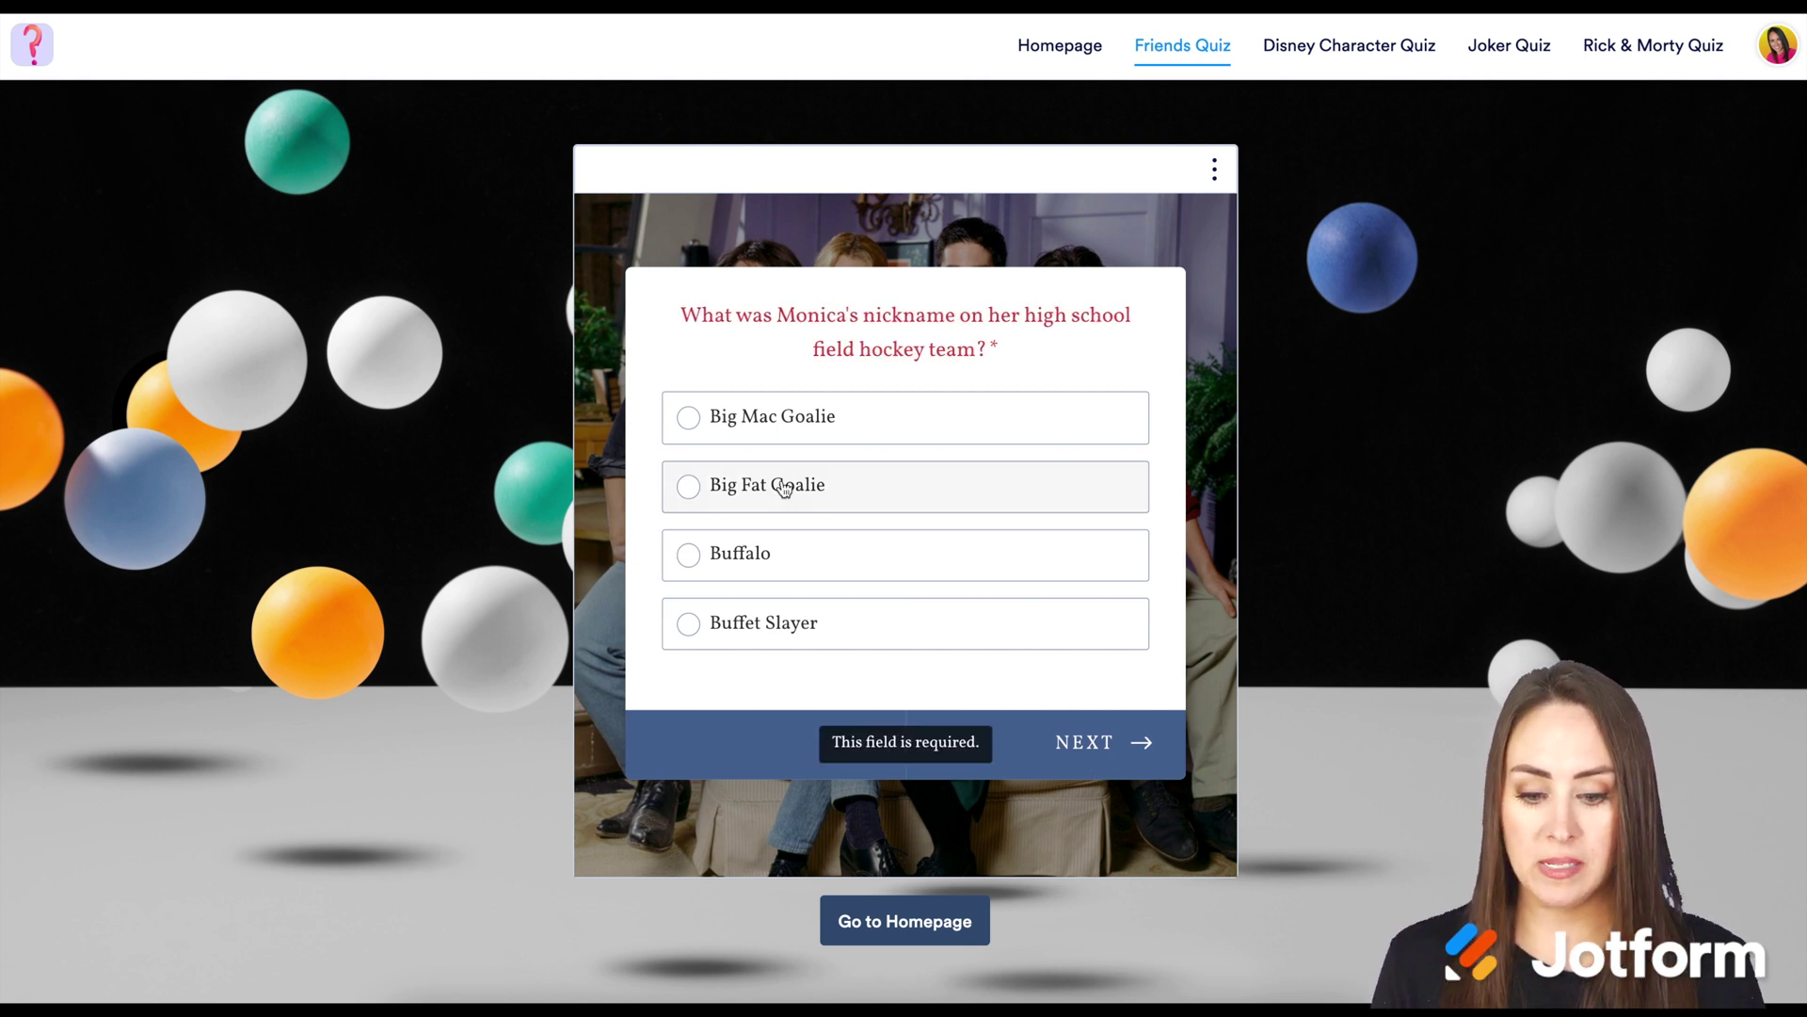
{"action": "left_click", "coordinate": [712, 489]}
{"action": "left_click", "coordinate": [1095, 744]}
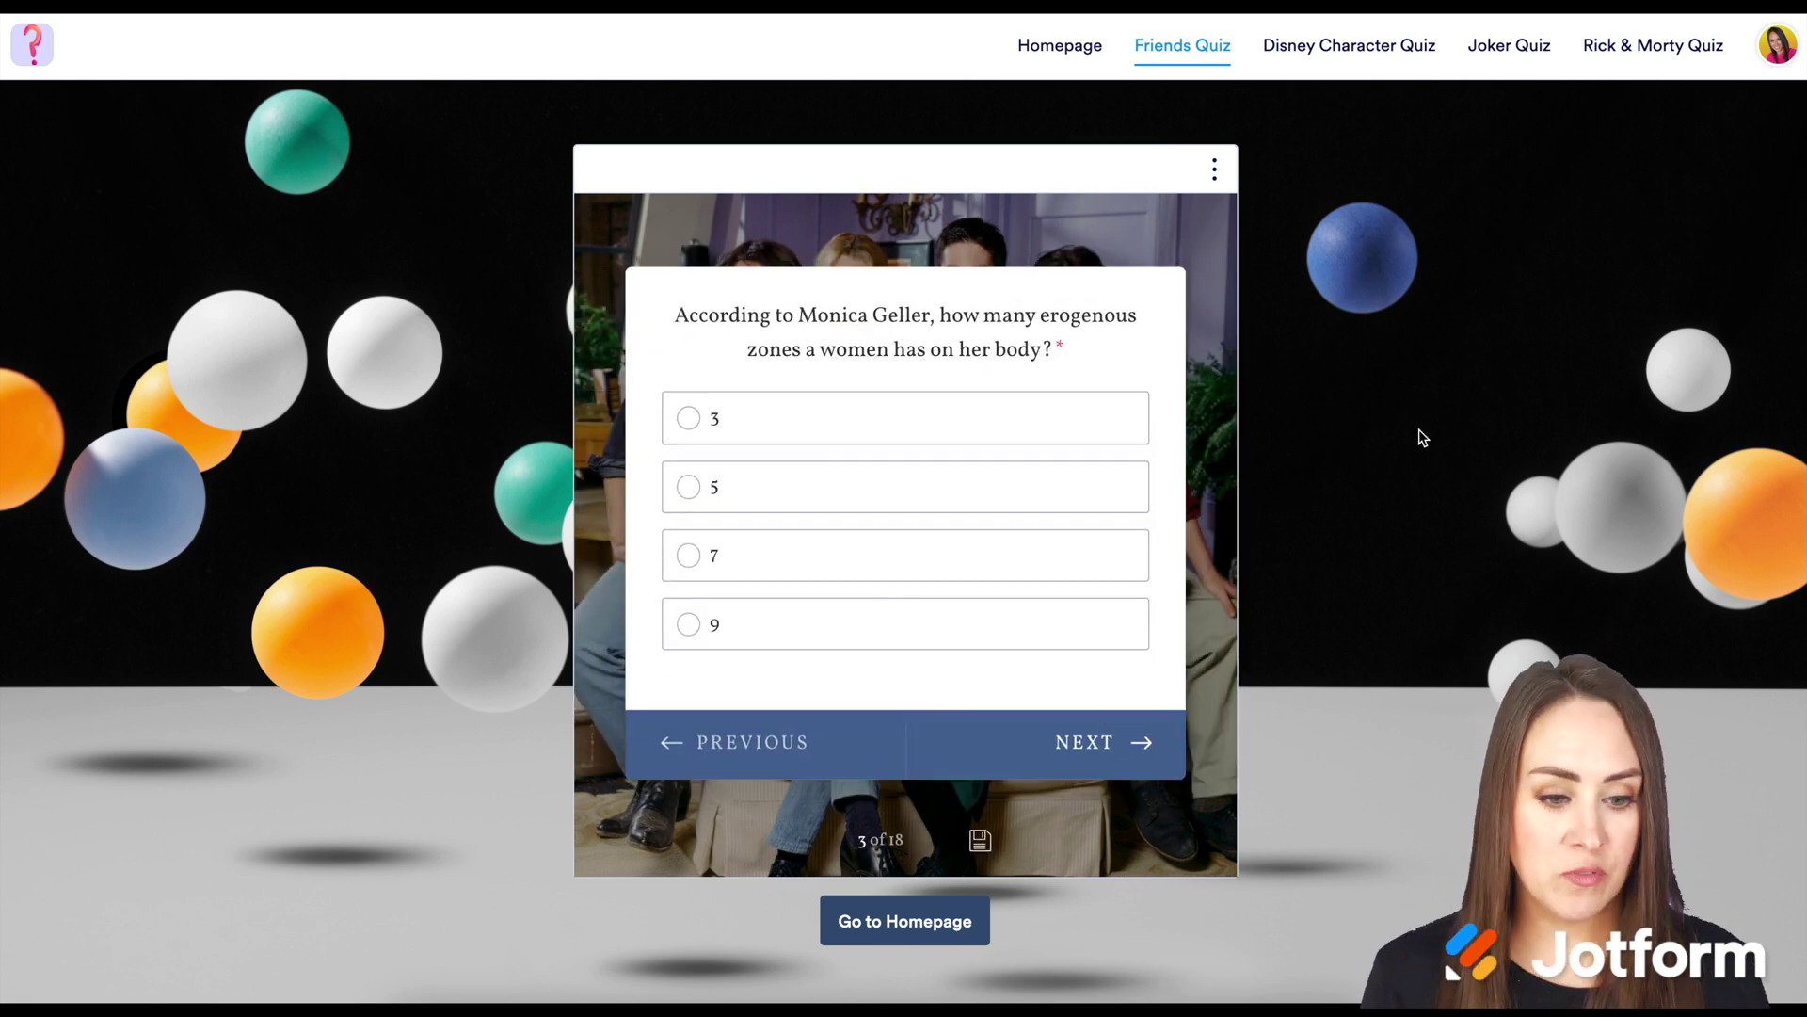
Step: Start the Disney Character Quiz from the navigation menu
{"action": "left_click", "coordinate": [1361, 52]}
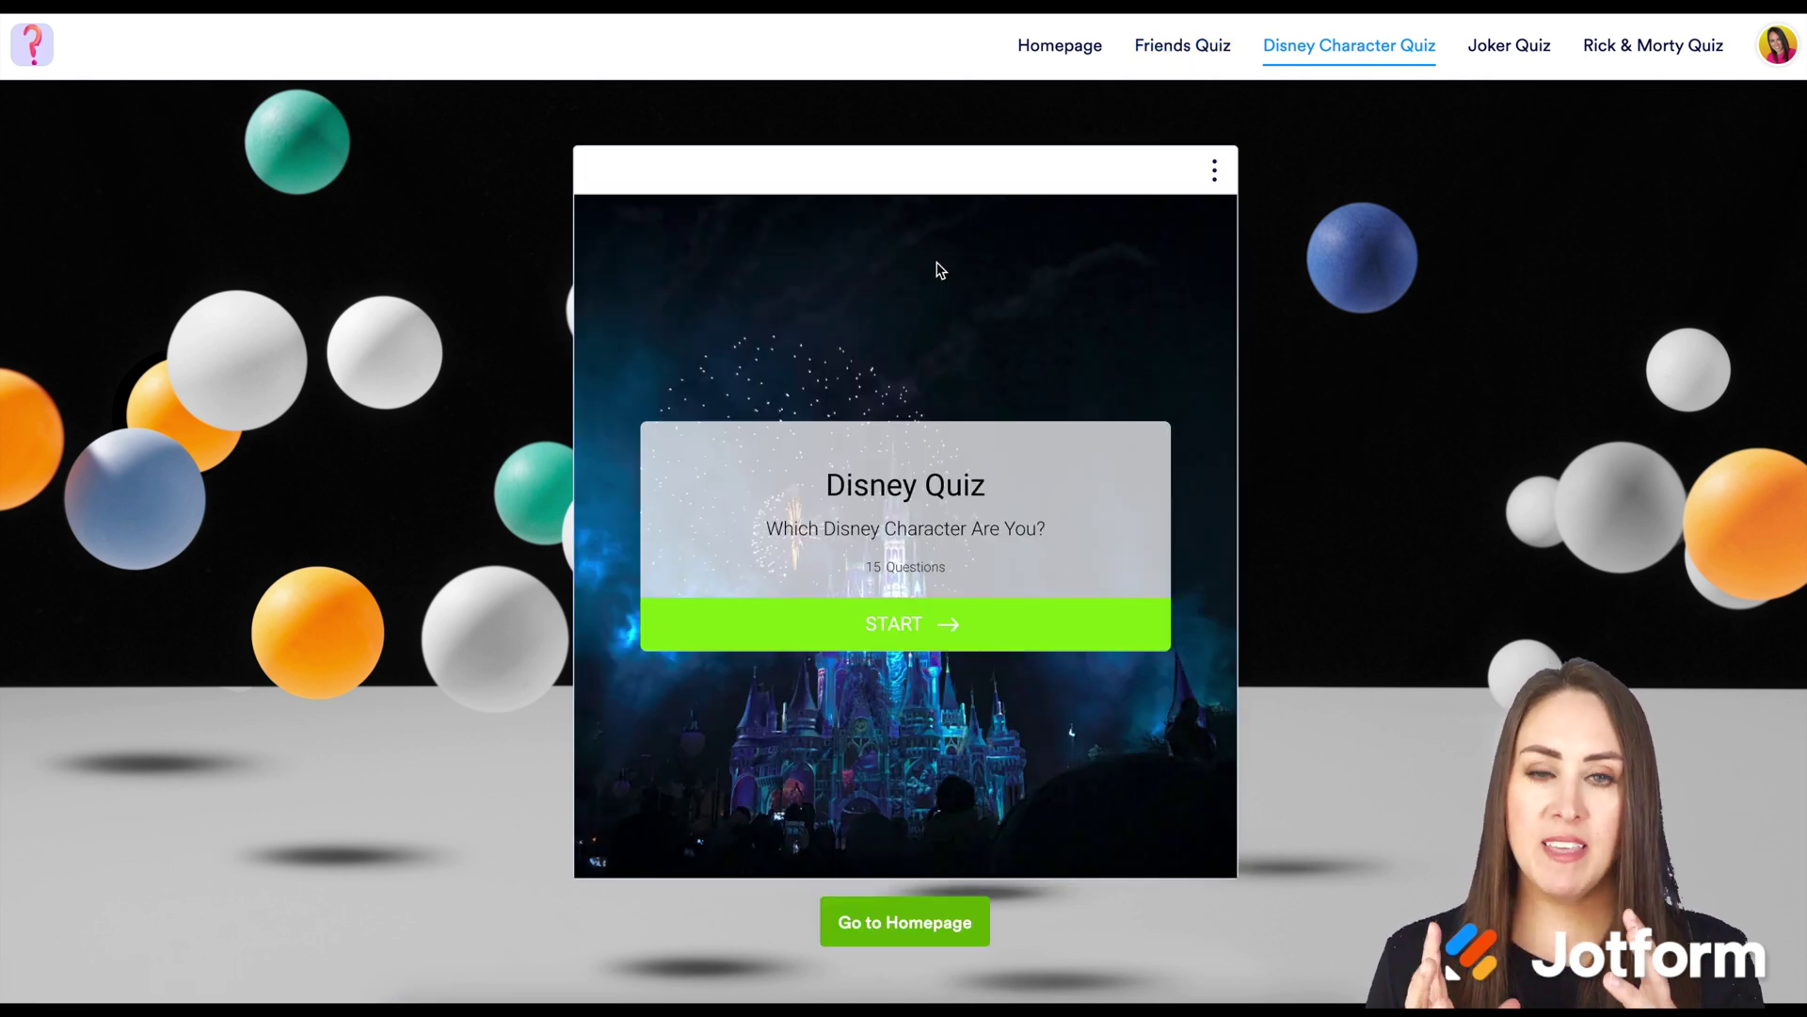
{"action": "left_click", "coordinate": [895, 616]}
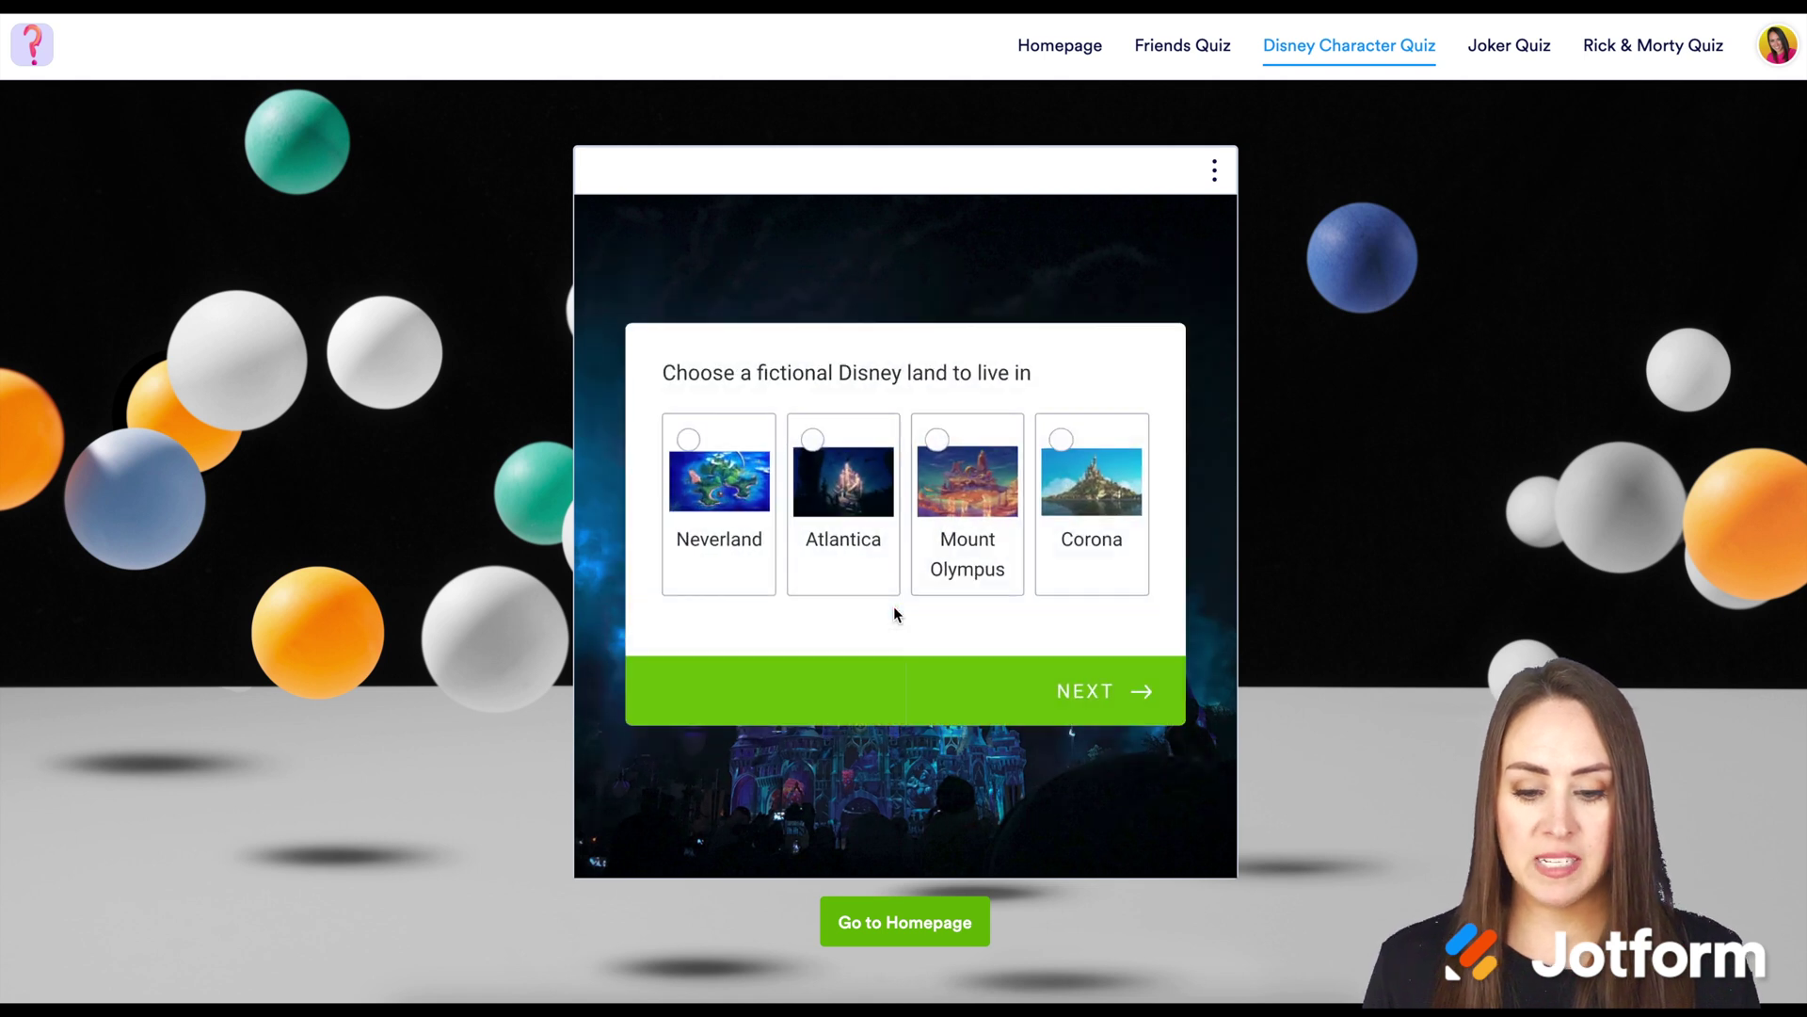